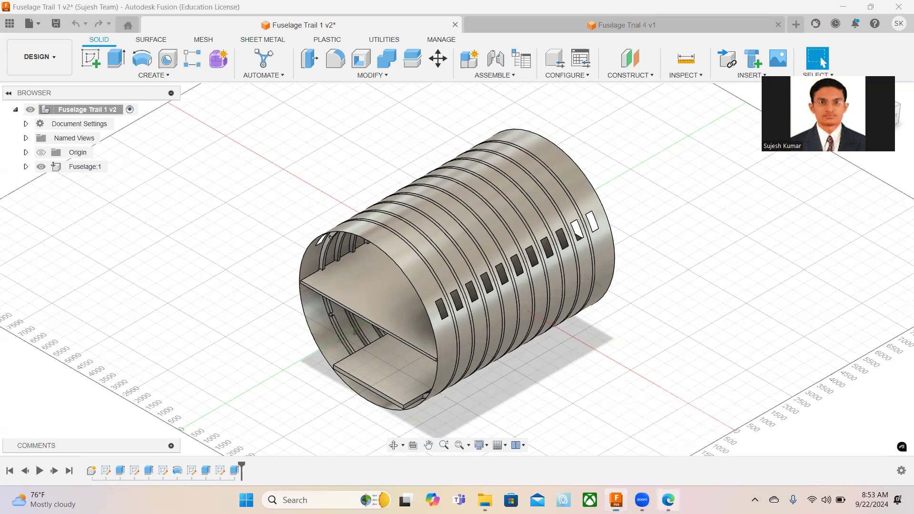
Review the Fuselage 2D print PDF down to the rib cutout drawing, and return to Autodesk Fusion.
scroll(503, 252, "down", 4)
scroll(503, 252, "down", 15)
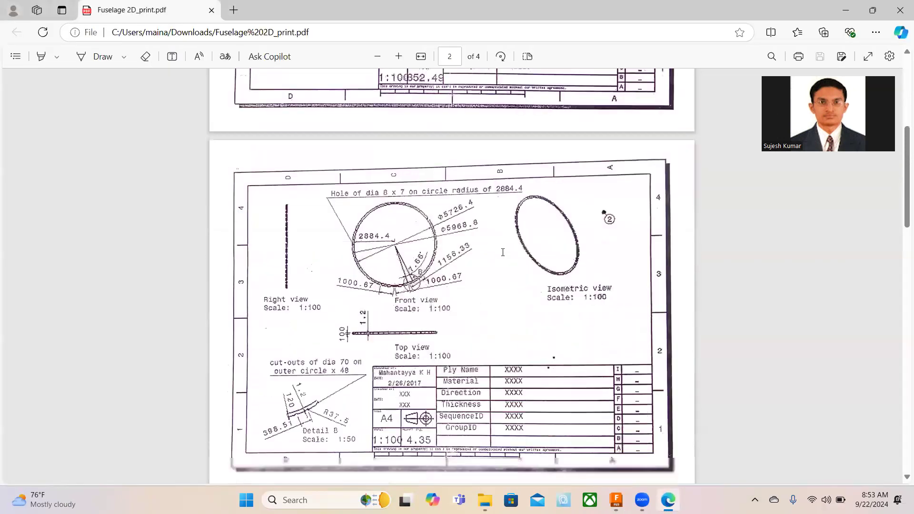
scroll(503, 252, "down", 3)
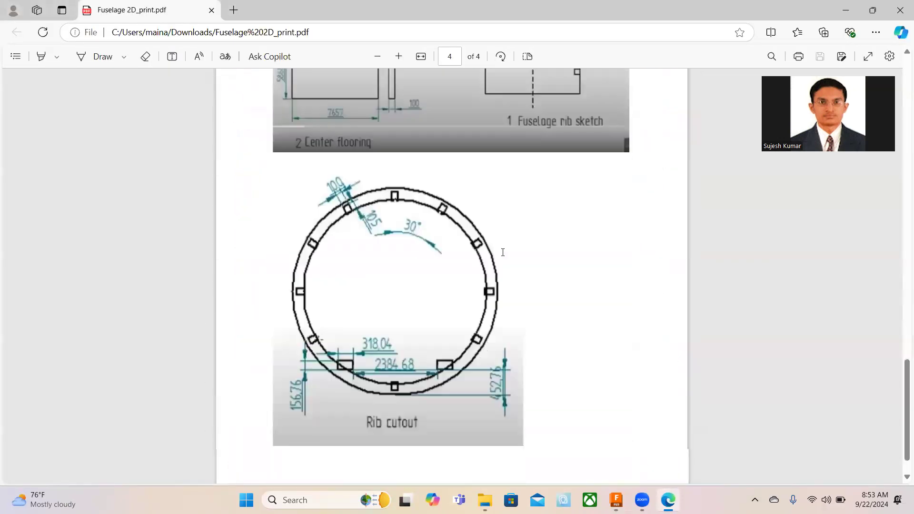
scroll(590, 438, "down", 1)
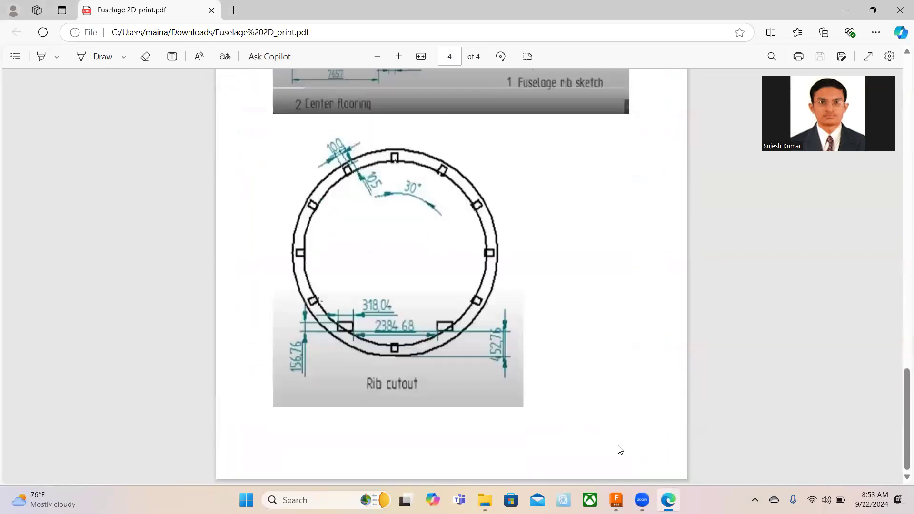
left_click(616, 500)
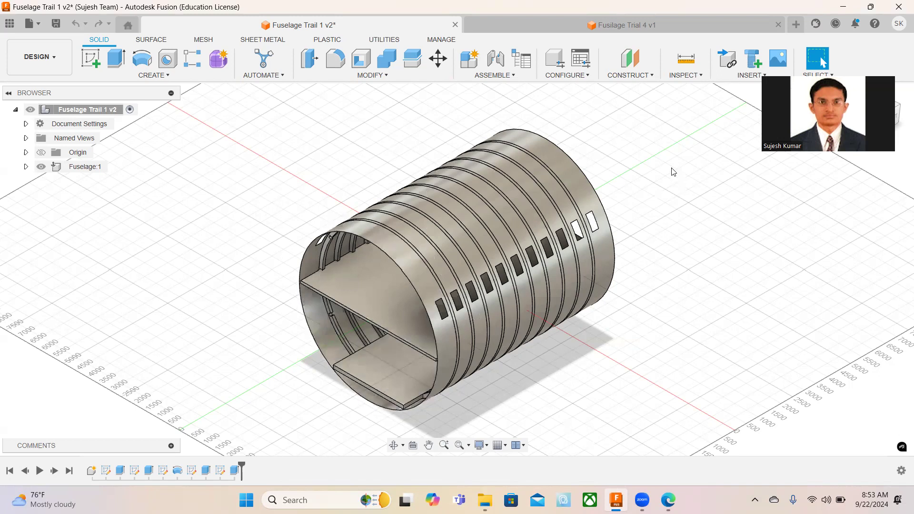
In the Fusilage Trial 4 design, sketch a 5972 mm diameter circle centred on the origin on the XZ plane and finish the sketch.
left_click(601, 25)
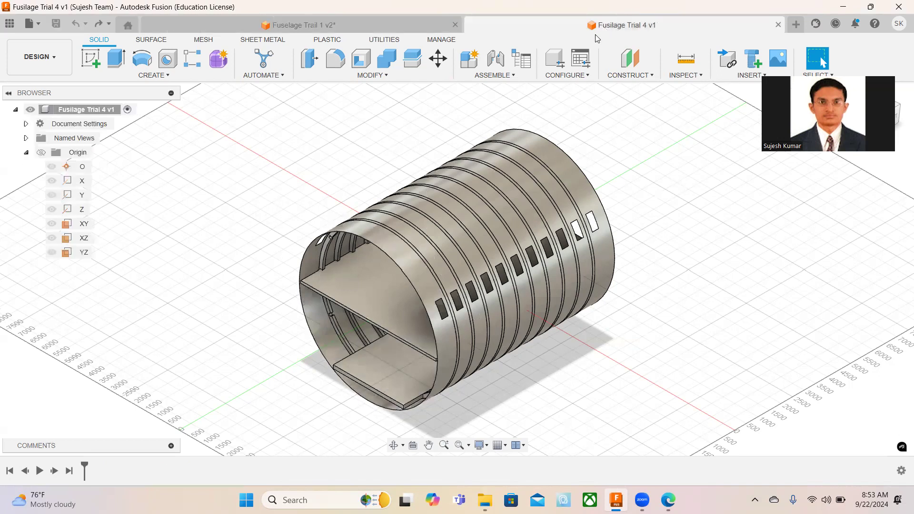
left_click(91, 60)
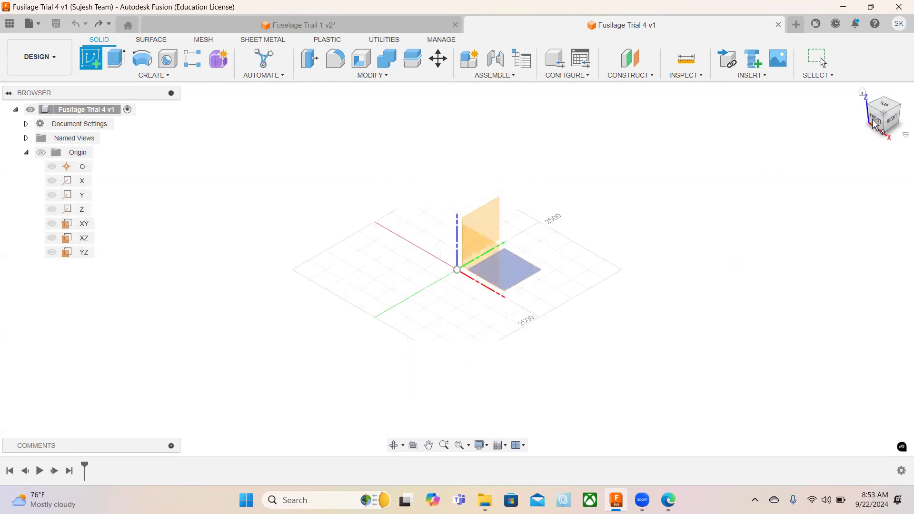
left_click(488, 249)
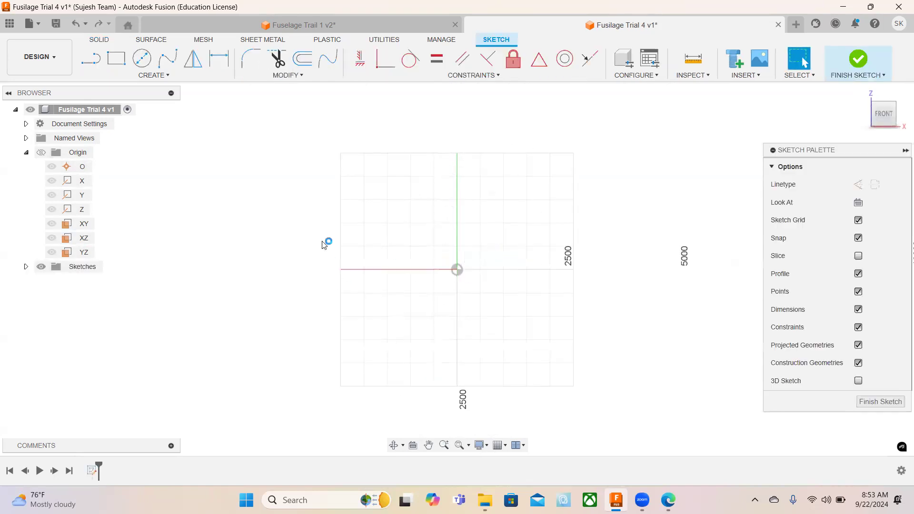
left_click(143, 61)
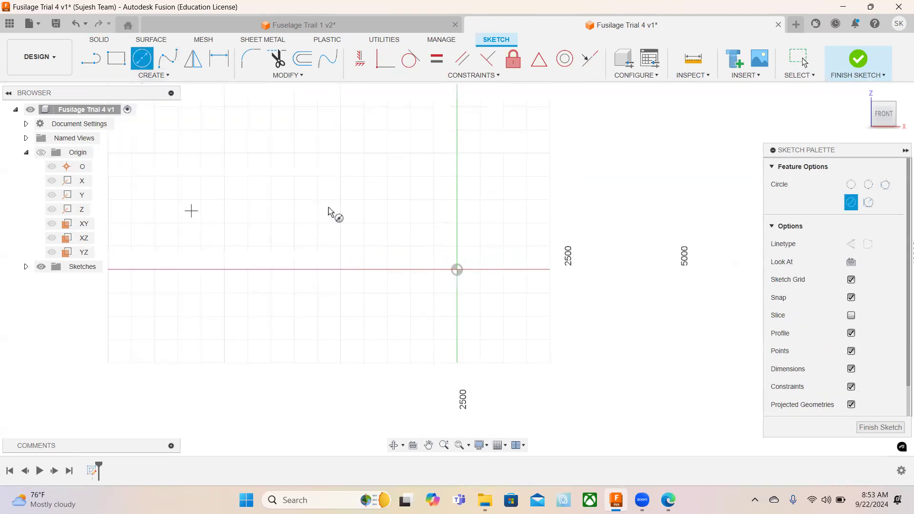
left_click(456, 269)
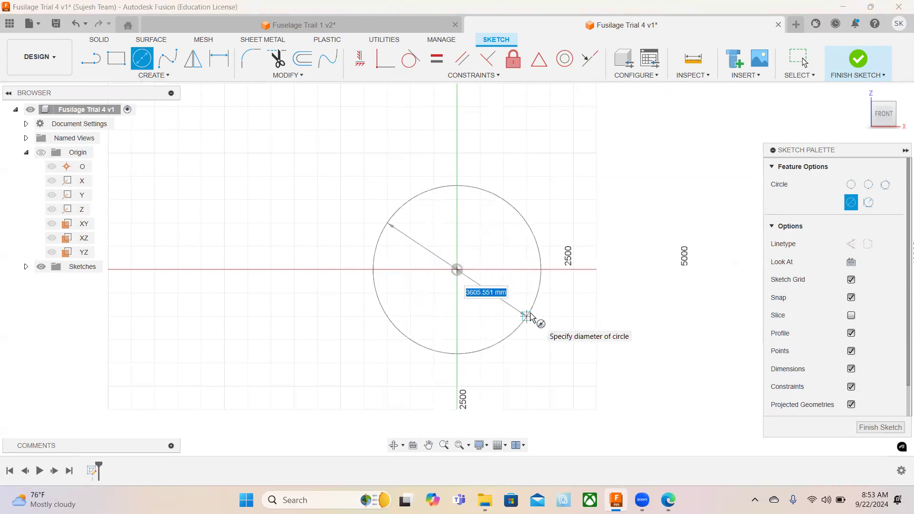
type("5972")
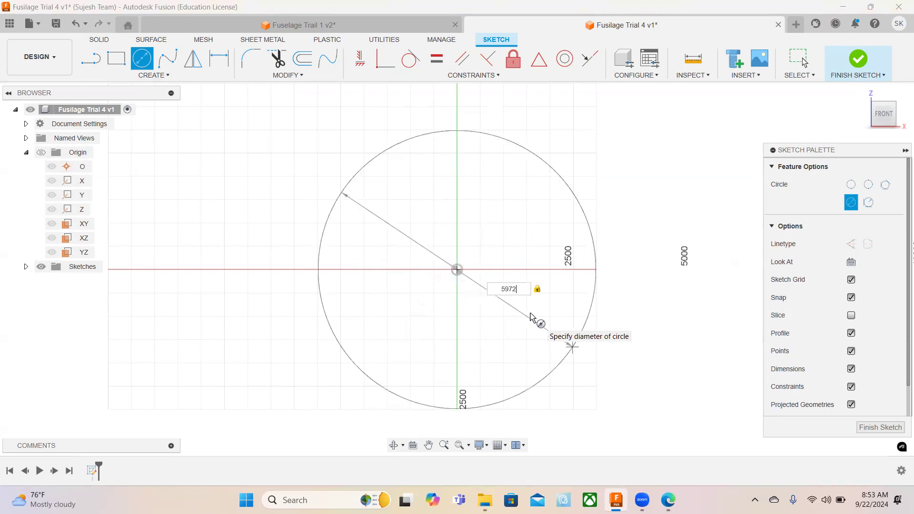
key("Return")
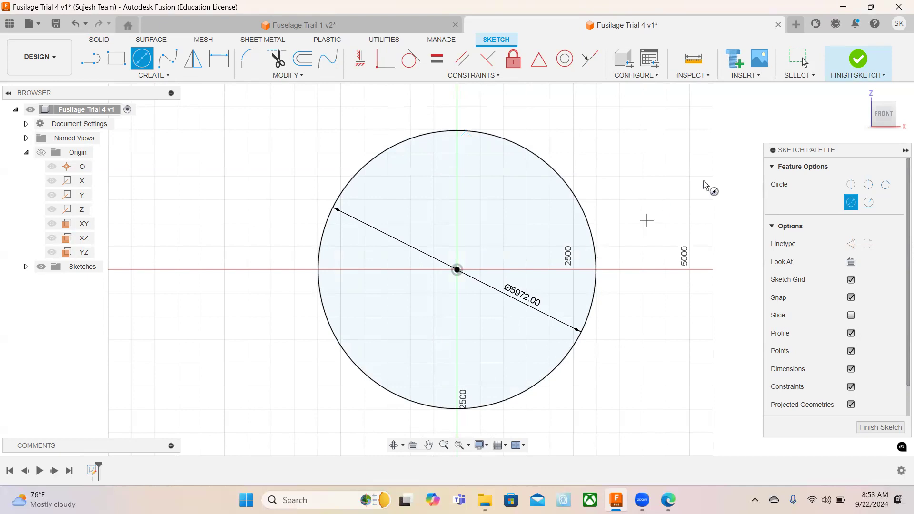
left_click(852, 57)
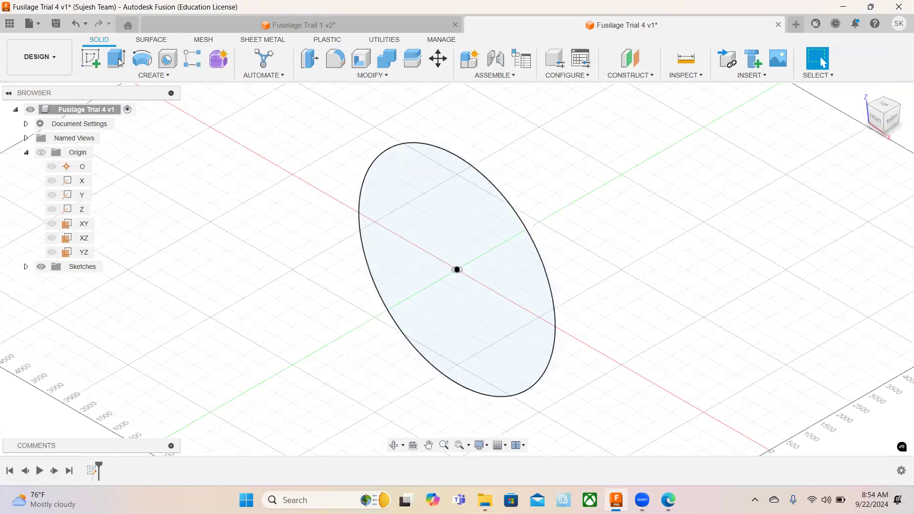
Thin-extrude the circle symmetrically to a whole length of 7657 mm as a new body with a 1 mm wall located on Side 1.
left_click(117, 59)
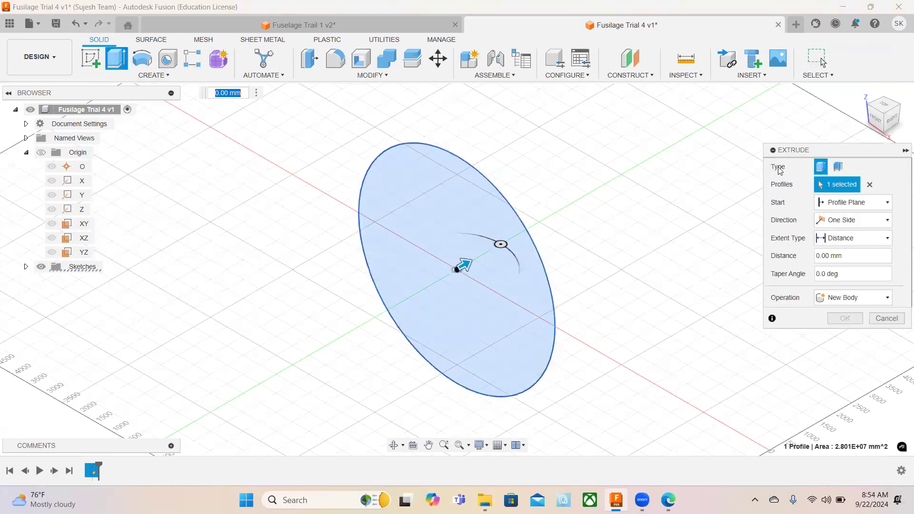
left_click(839, 167)
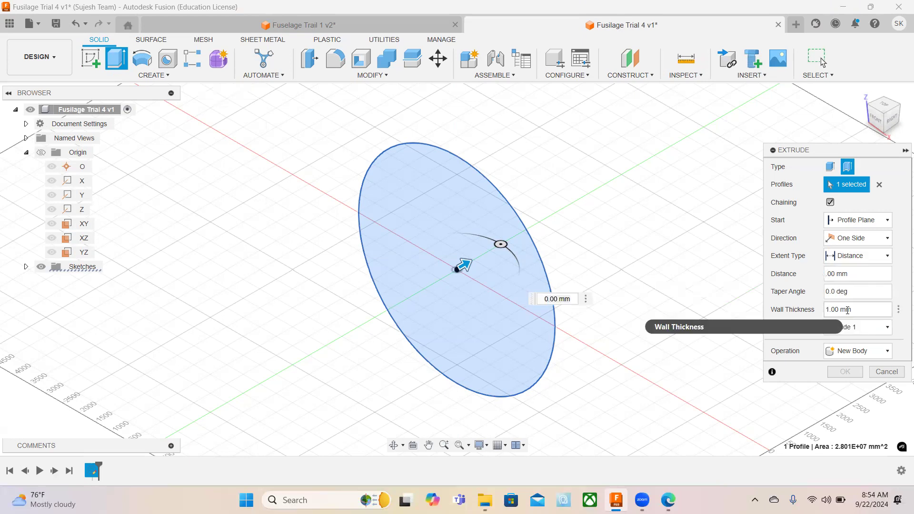
type("7657")
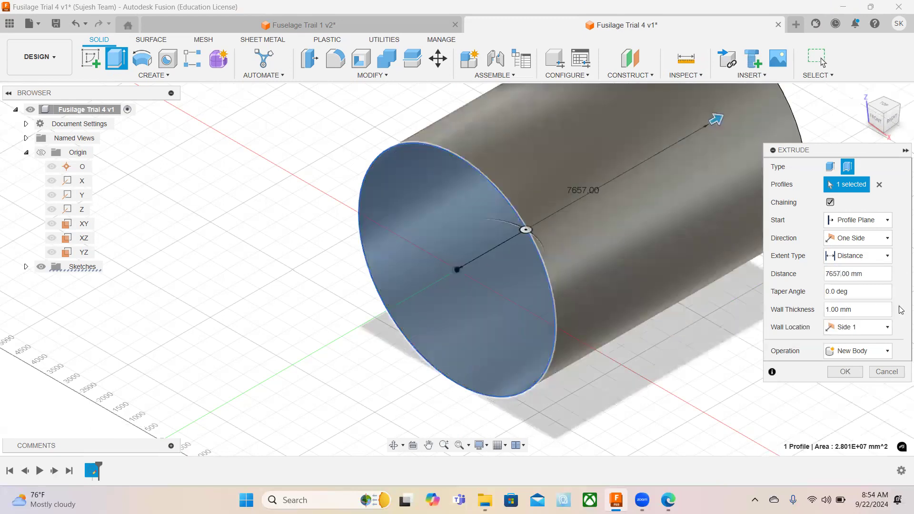
left_click(844, 258)
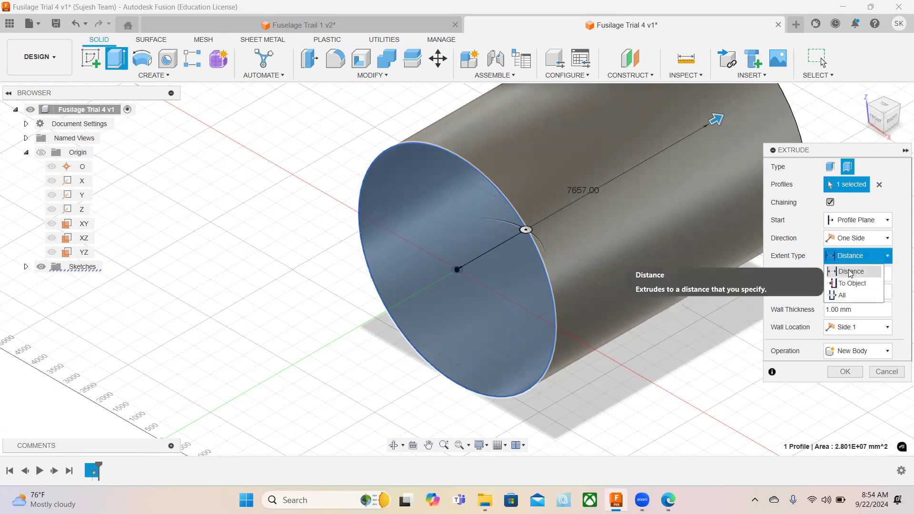
left_click(857, 238)
left_click(850, 277)
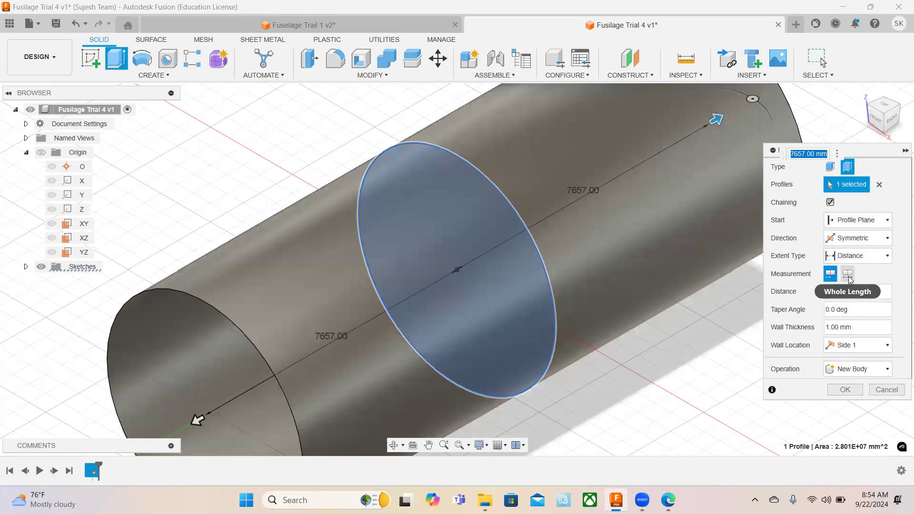
left_click(848, 275)
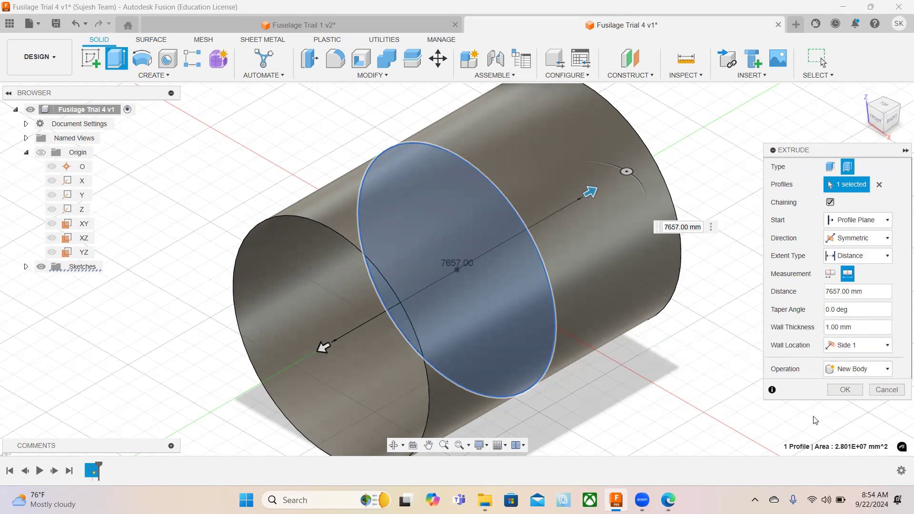
left_click(845, 390)
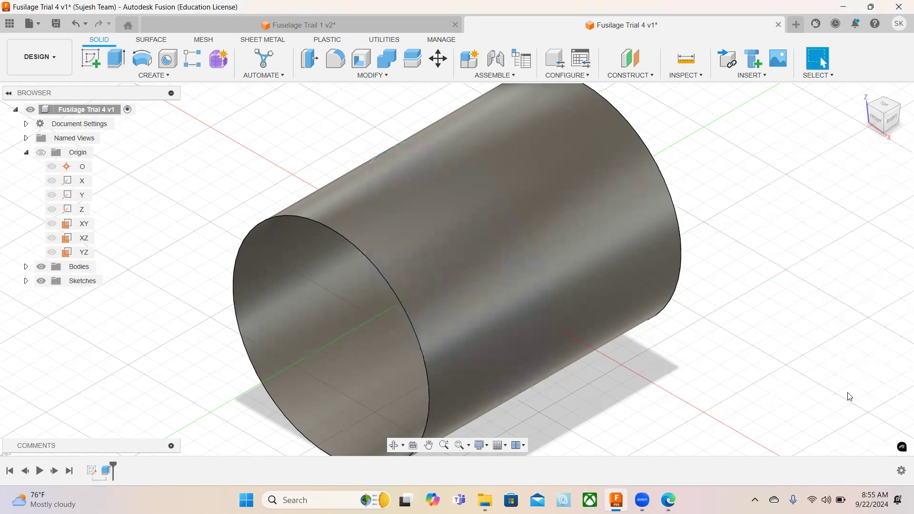
Create a sketch on the YZ plane and draw a 1265.5 mm vertical line down from the cylinder's upper-left corner.
middle_click_drag(617, 368, 637, 349, "shift")
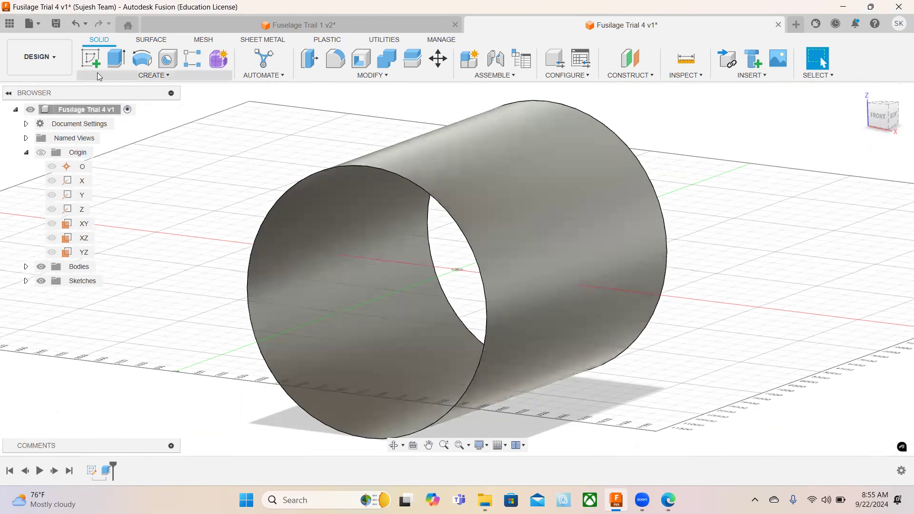
left_click(88, 59)
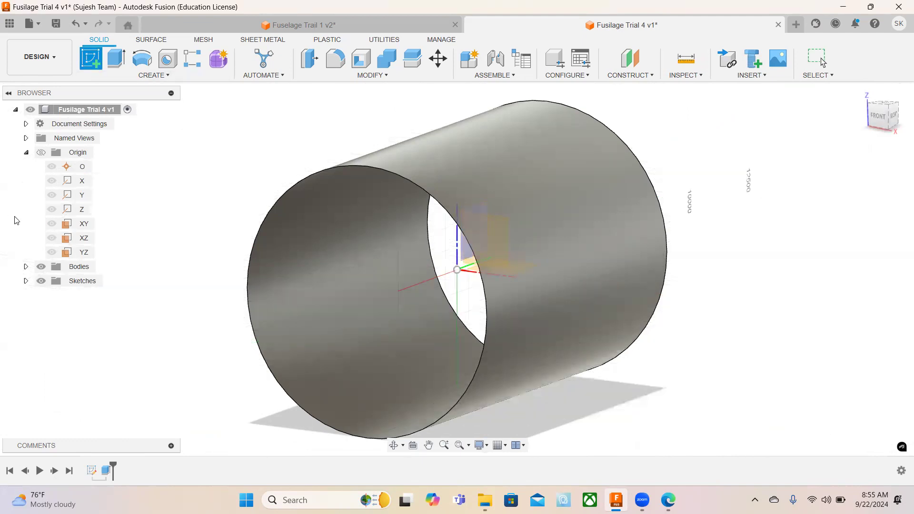
left_click(84, 254)
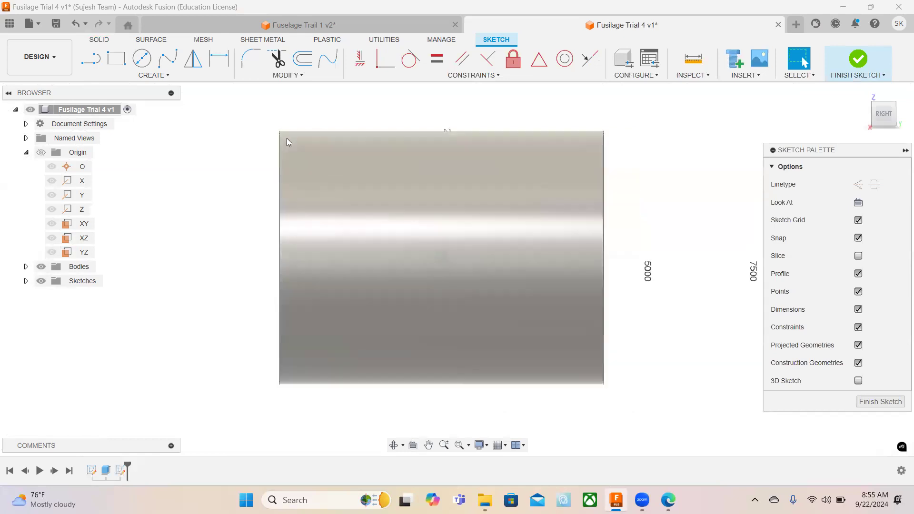
scroll(286, 138, "up", 5)
scroll(256, 109, "up", 4)
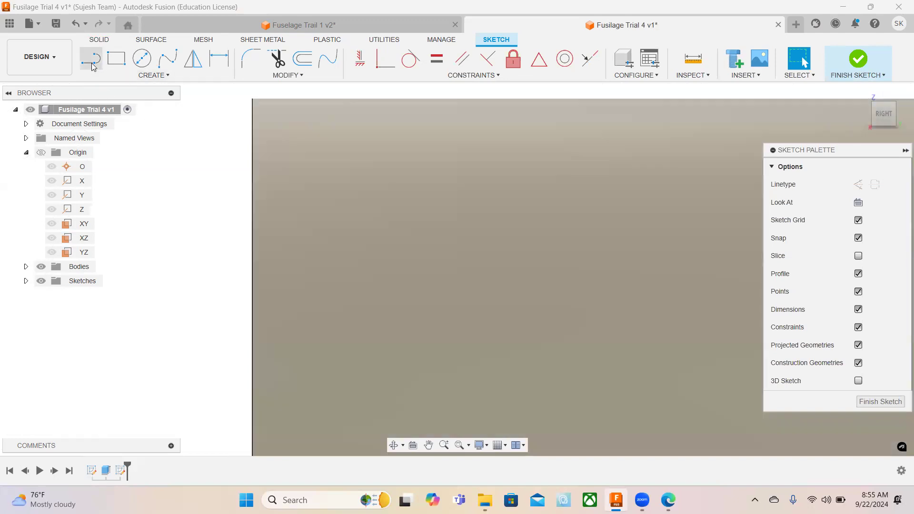
left_click(90, 58)
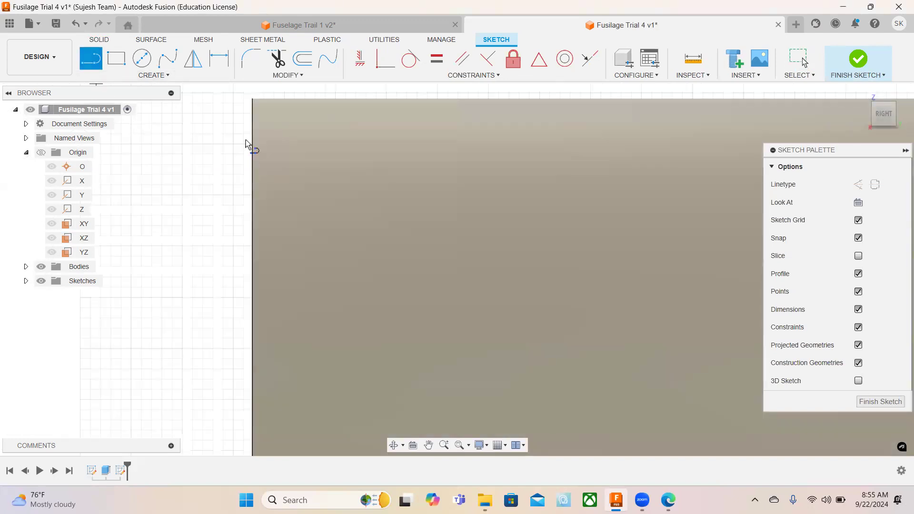
left_click(252, 100)
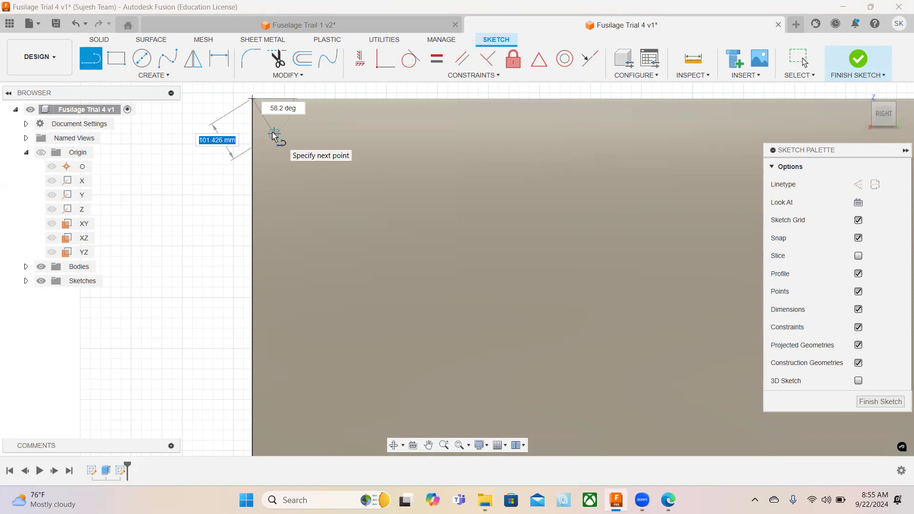
type("1265")
key("Tab")
type(".5")
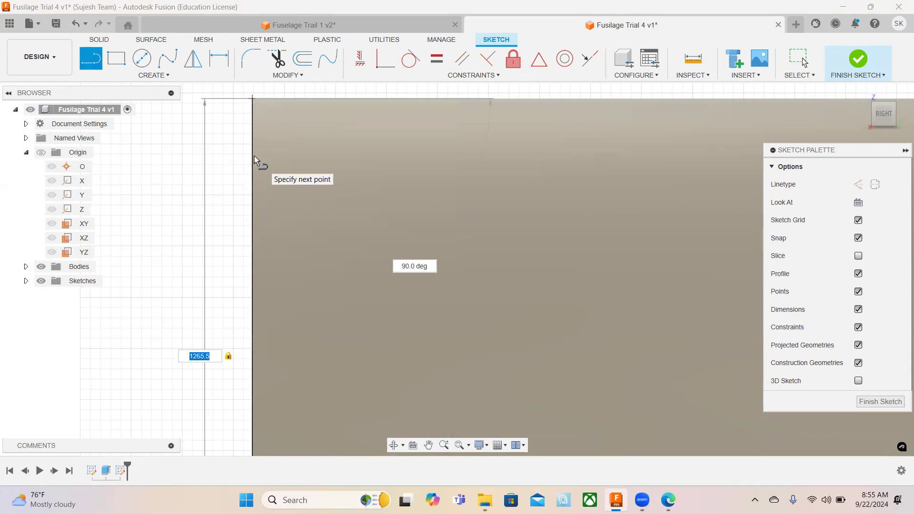
key("Return")
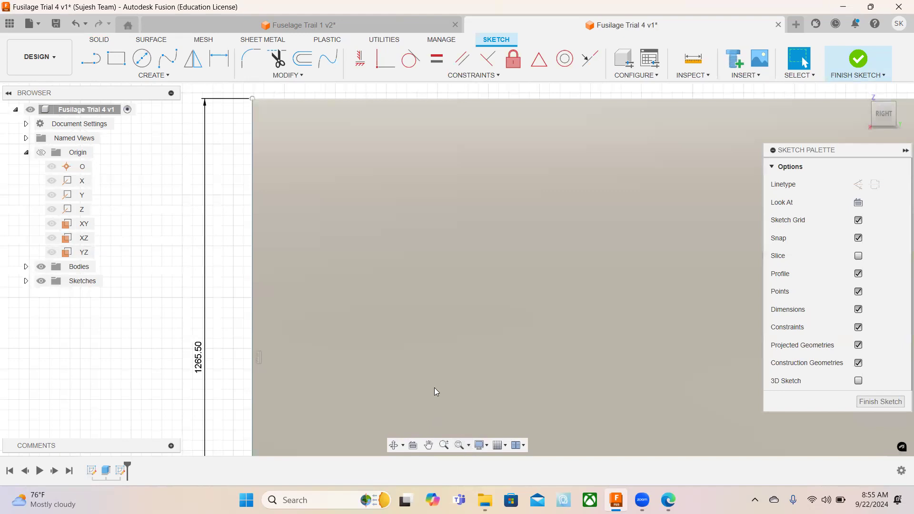
Draw a 443.5 mm horizontal line inward over the cylinder from the lower end of the vertical line.
scroll(428, 381, "up", 1)
left_click(468, 447)
left_click(481, 474)
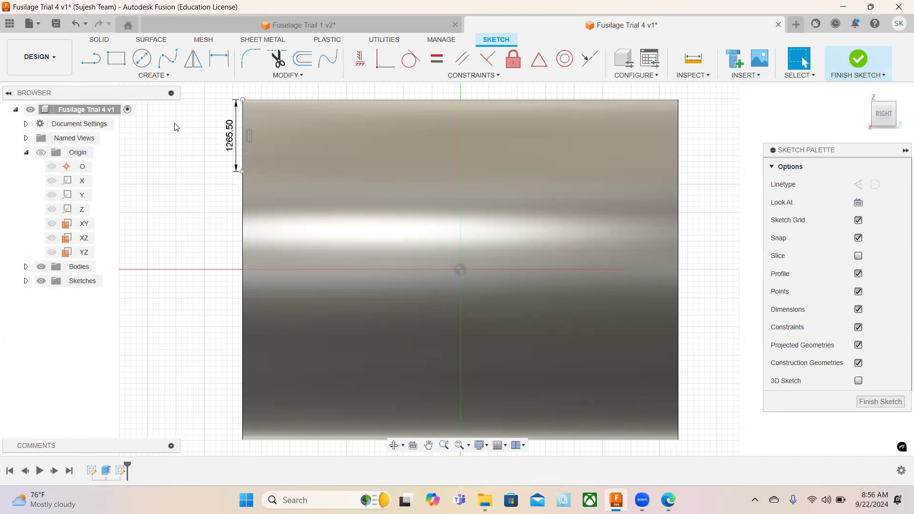
left_click(92, 60)
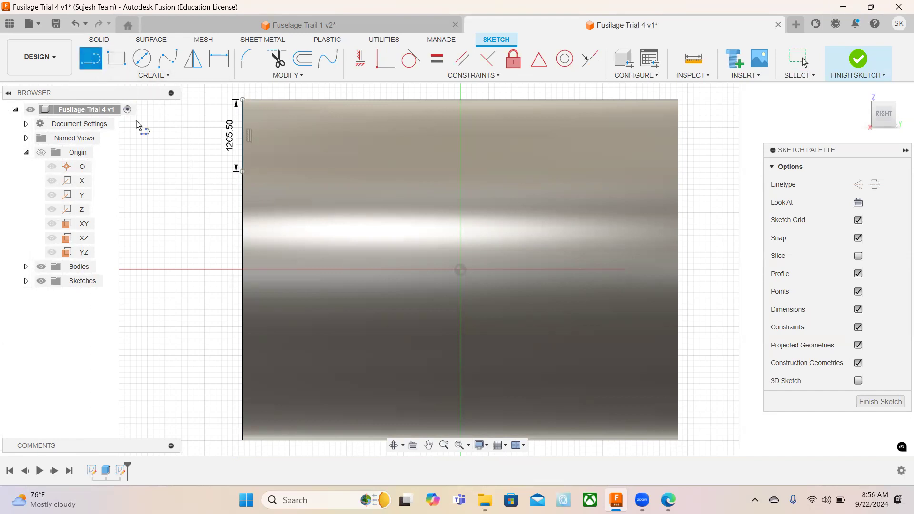
left_click(243, 172)
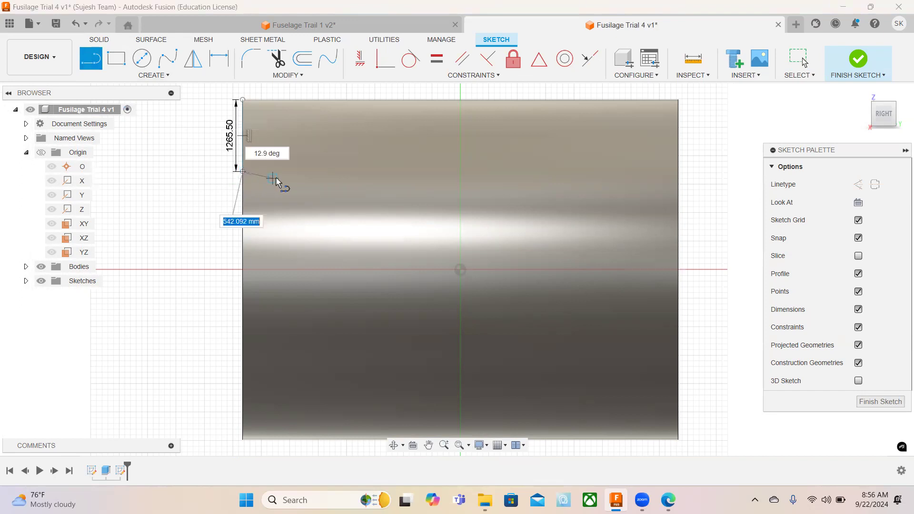
type("4")
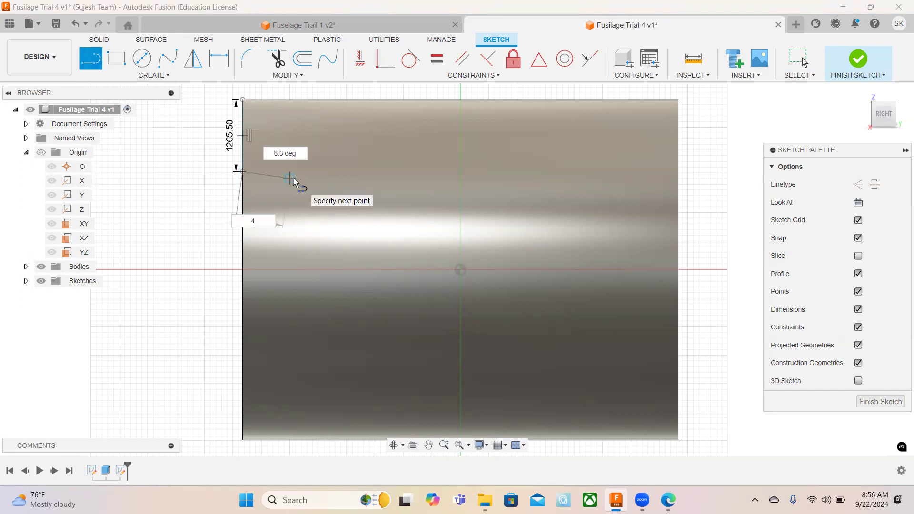
type("43.5")
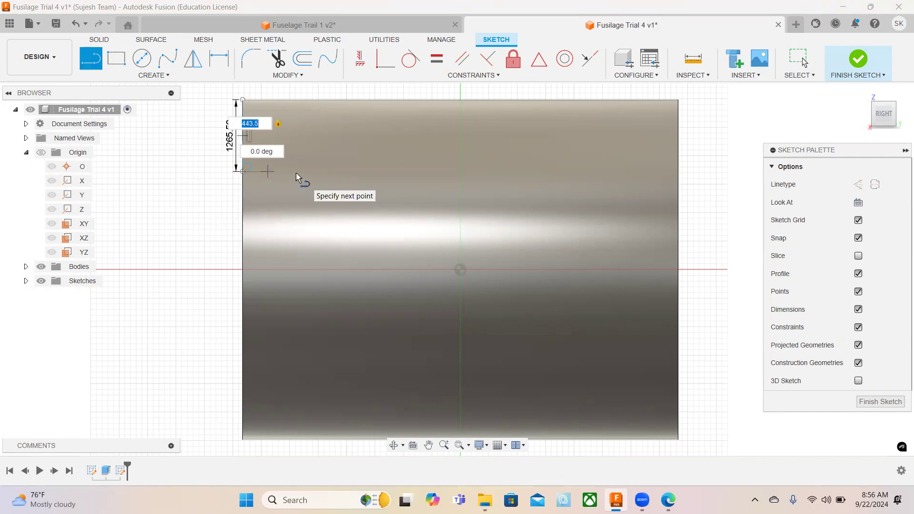
key("Return")
key("Escape")
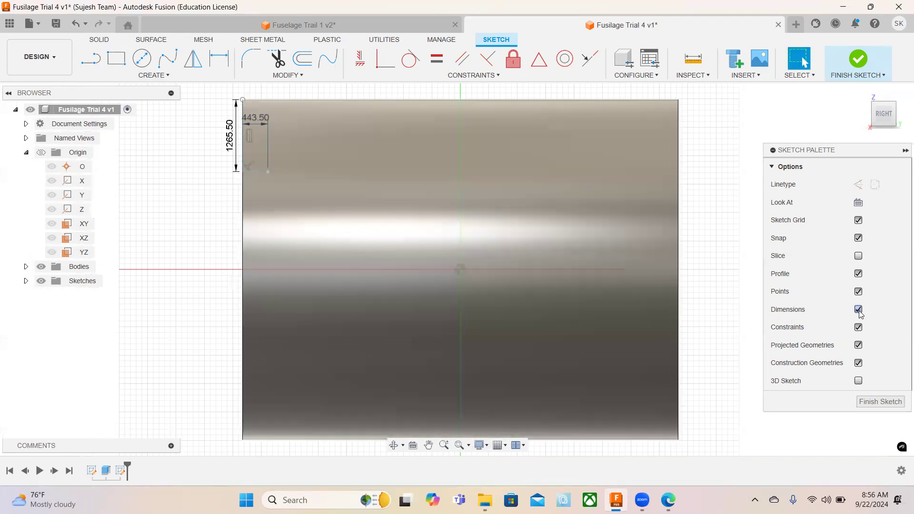
Hide the sketch dimensions and draw a 520 mm vertical line down from the inner end of the 443.5 mm line.
left_click(858, 309)
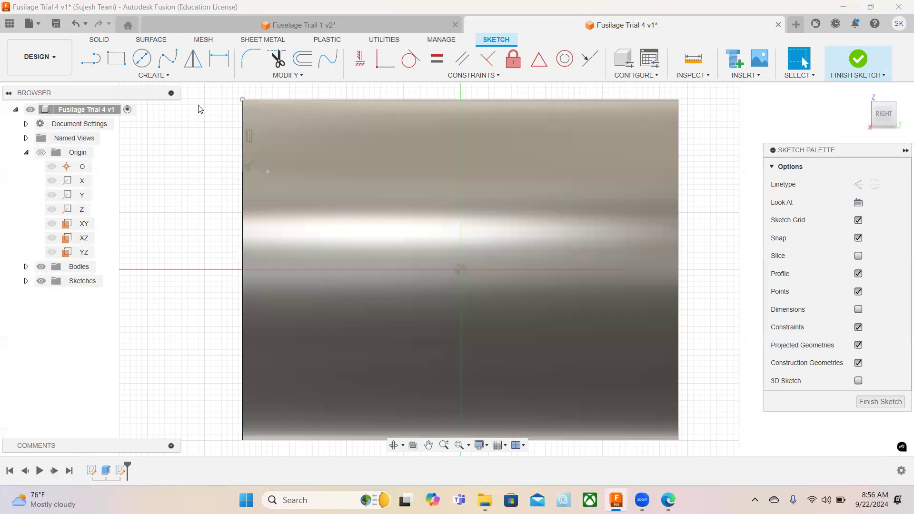
left_click(90, 59)
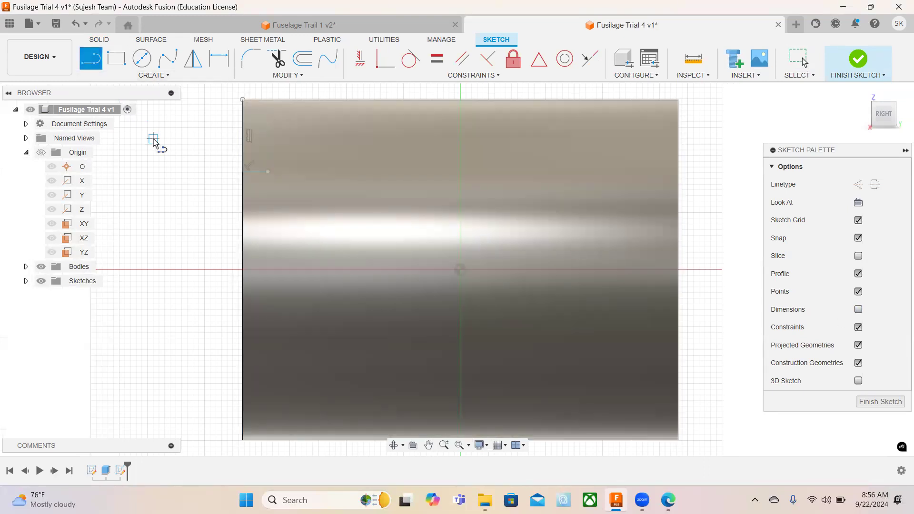
left_click(267, 176)
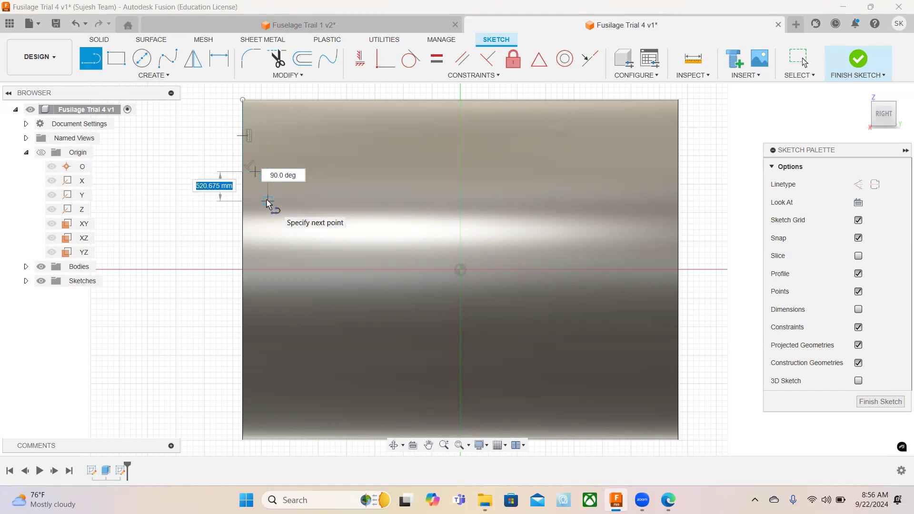
type("520")
key("Return")
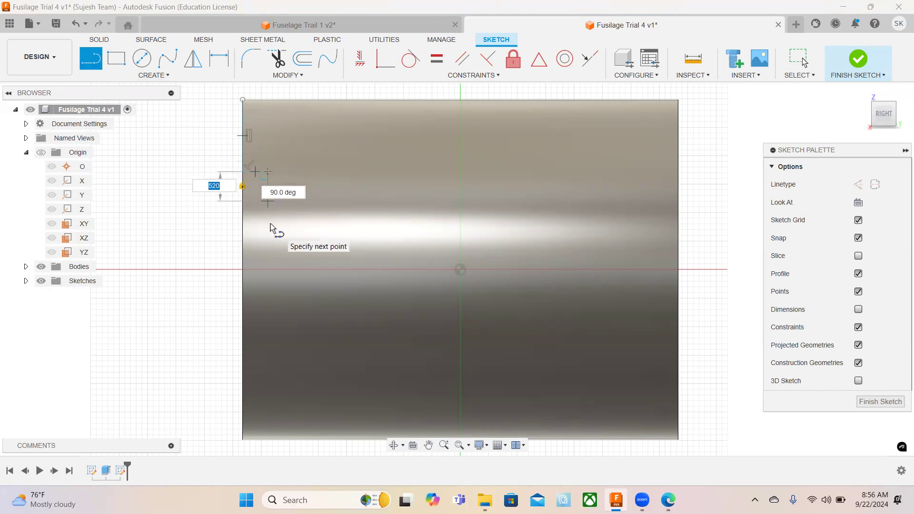
key("Escape")
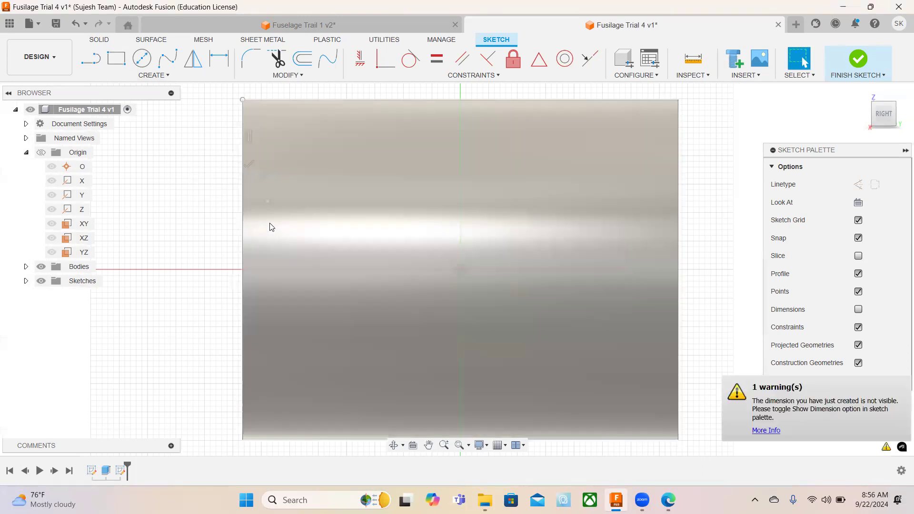
Draw a 270 mm horizontal line toward the cylinder's centre from the lower end of the 520 mm line.
key("l")
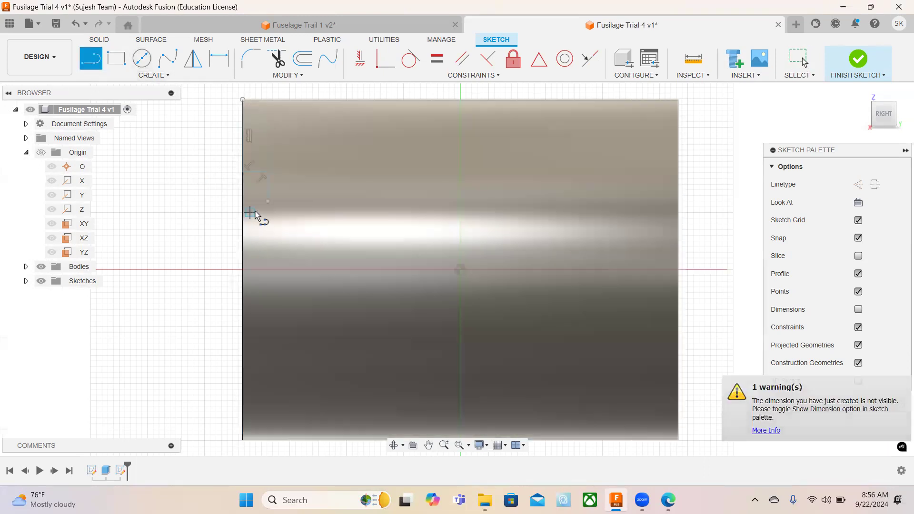
left_click(268, 201)
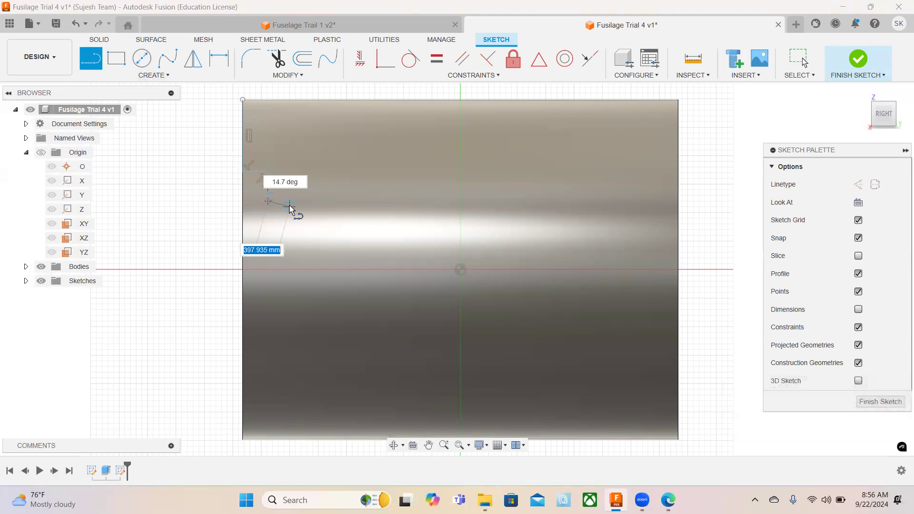
type("270")
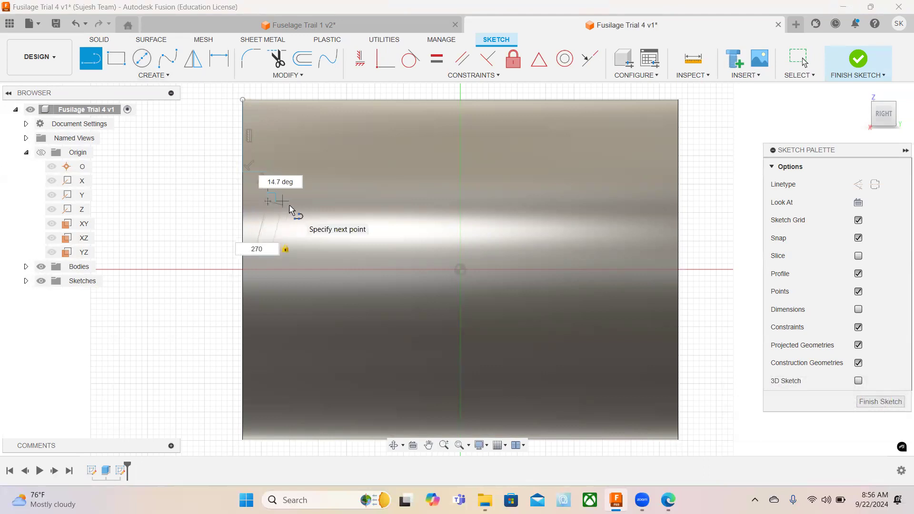
key("Return")
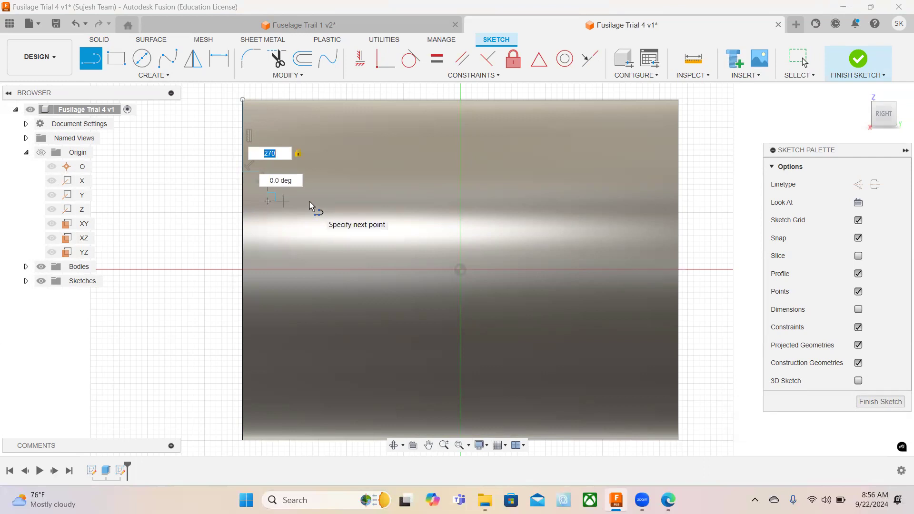
key("Return")
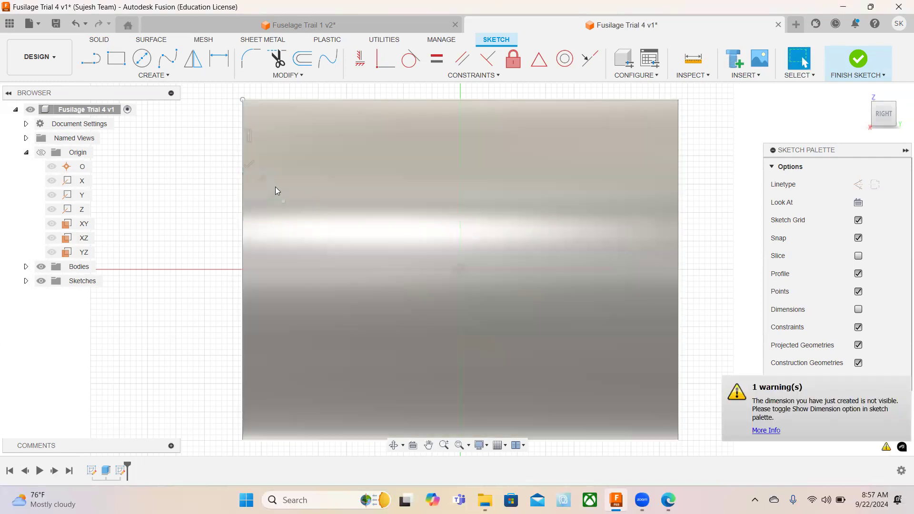
Complete the window rectangle with a 520 mm vertical line upward and a horizontal line back to its upper-left corner.
scroll(271, 185, "up", 2)
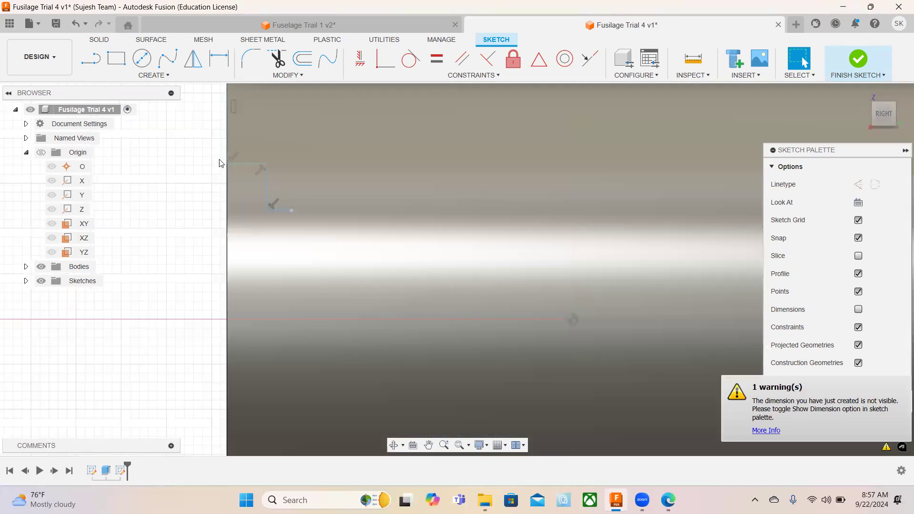
left_click(90, 58)
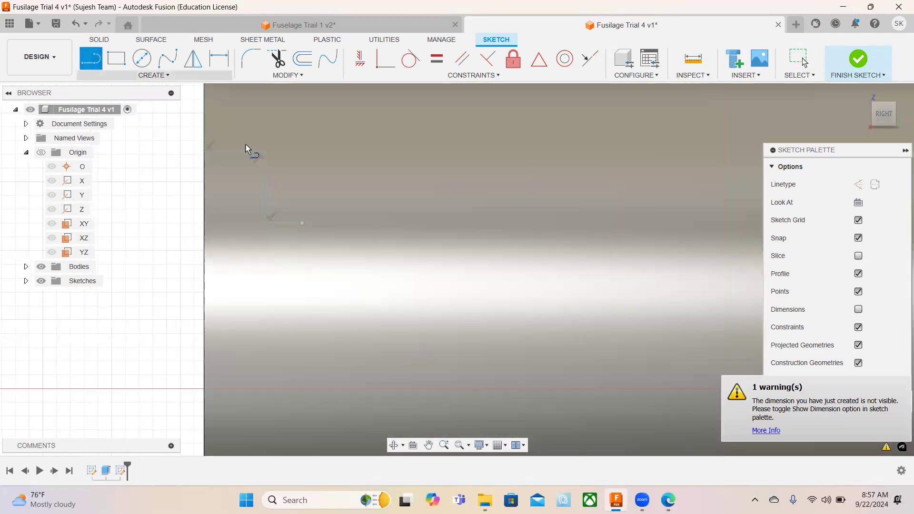
left_click(302, 223)
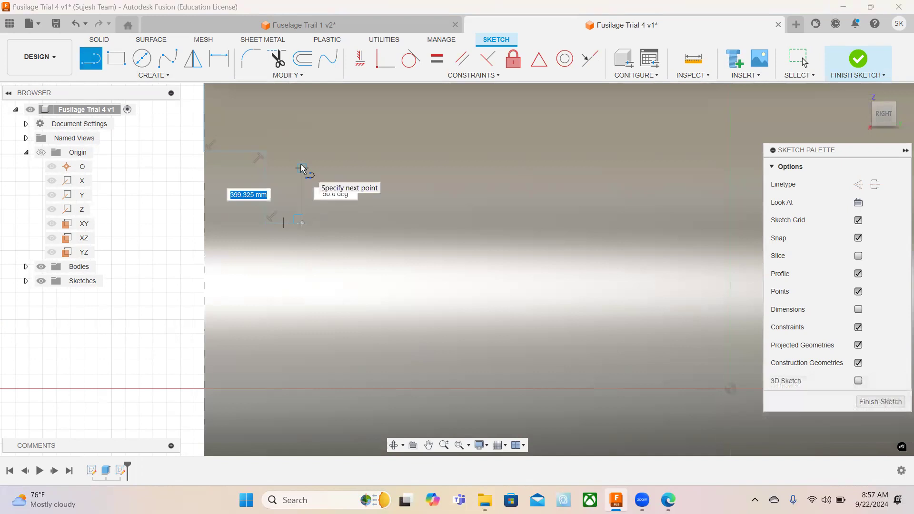
type("520")
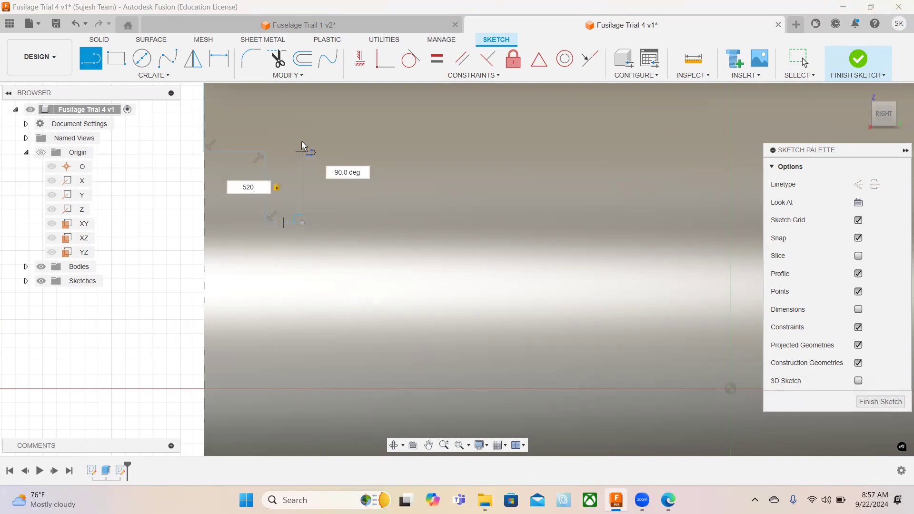
key("Return")
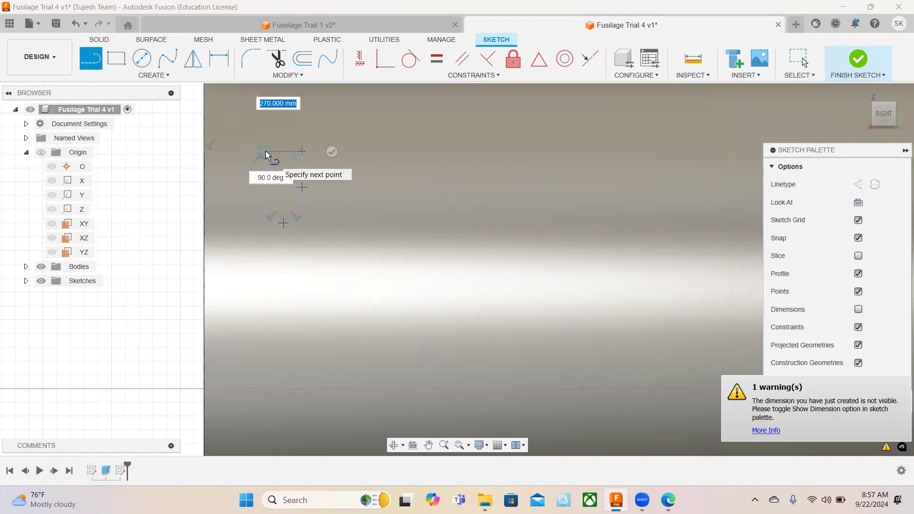
left_click(266, 152)
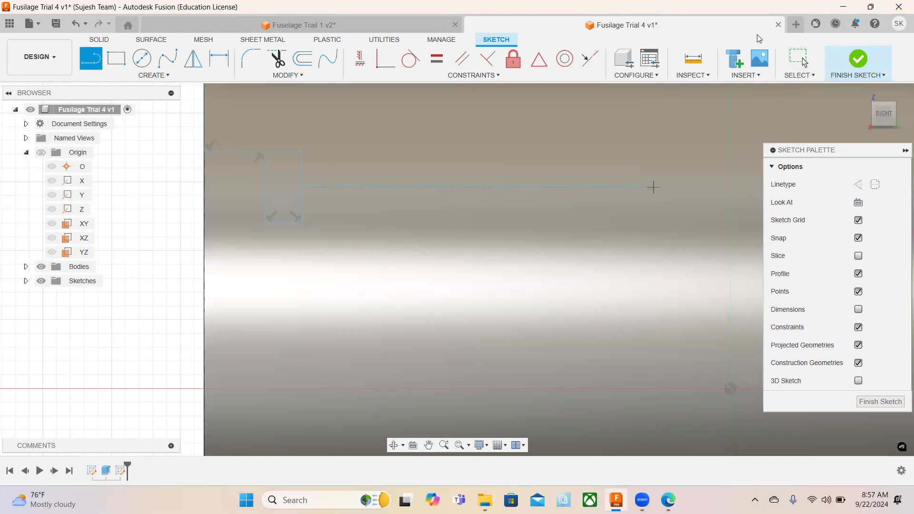
left_click(800, 61)
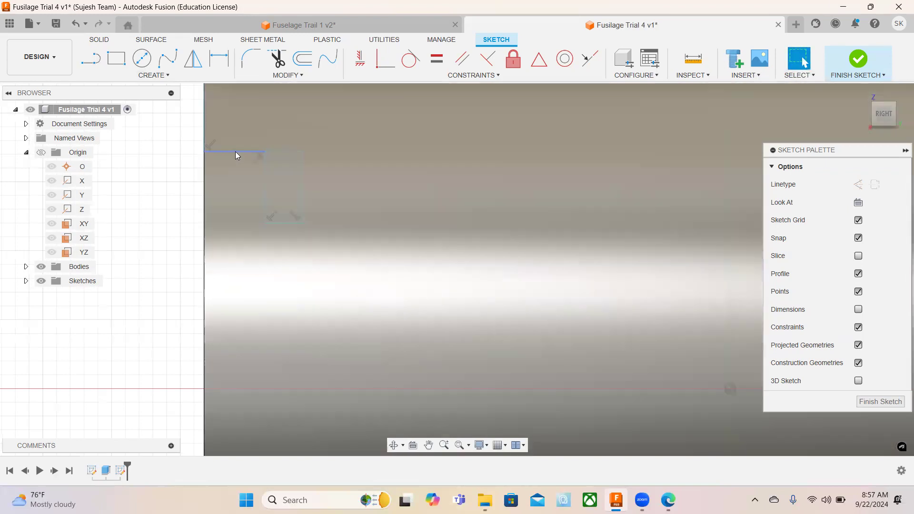
Convert the 443.5 mm horizontal and 1265.5 mm vertical locating lines to construction lines.
left_click(235, 152)
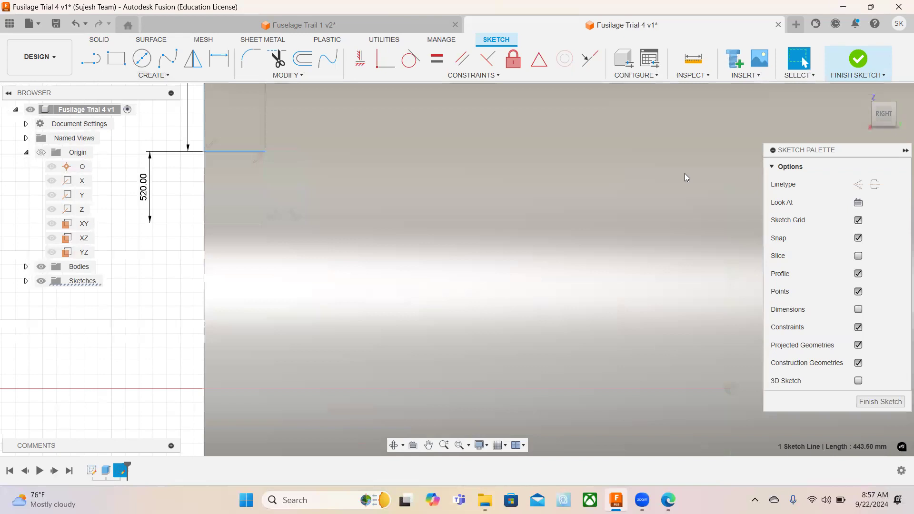
left_click(858, 185)
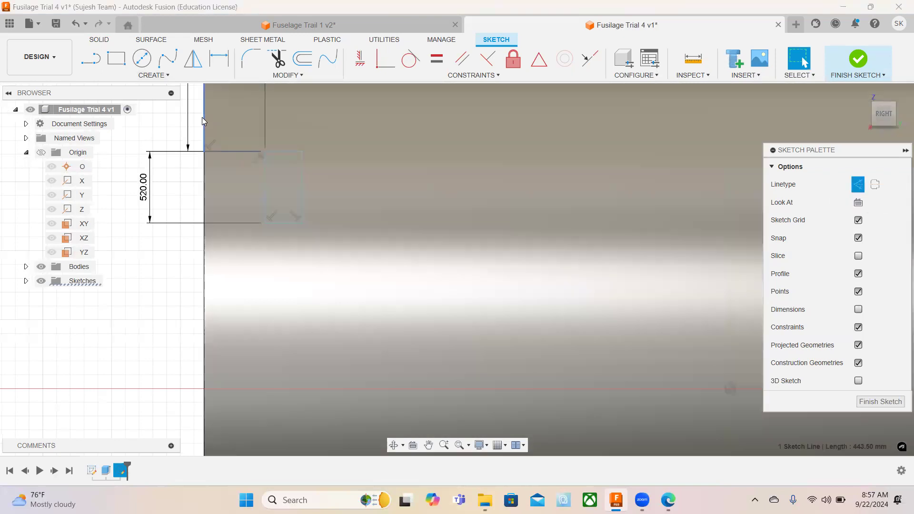
left_click(203, 117)
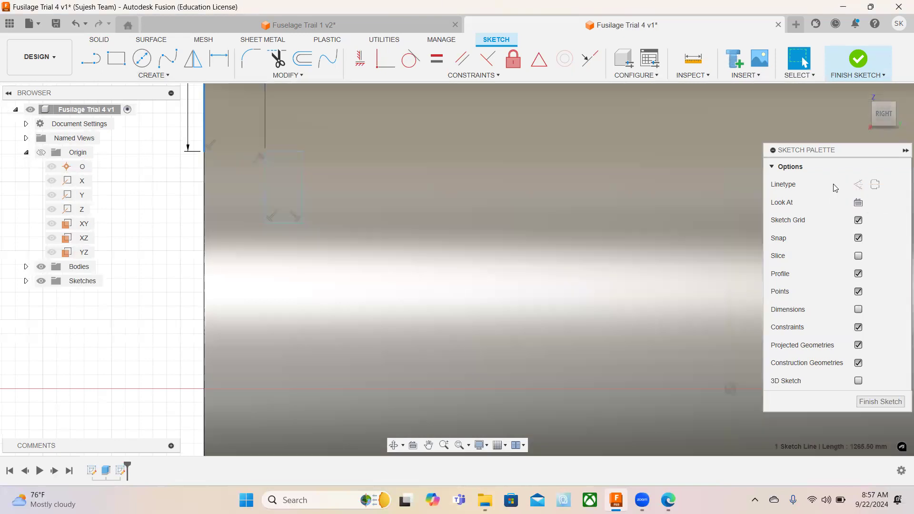
left_click(858, 185)
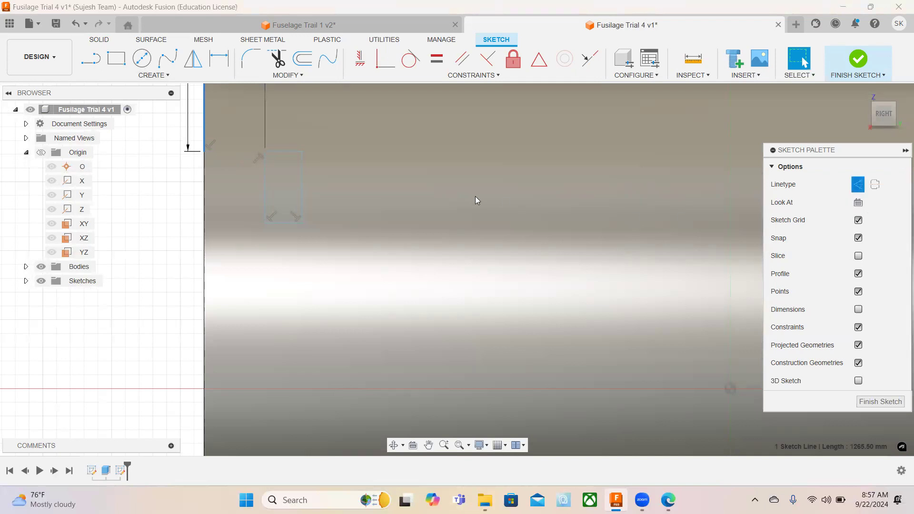
left_click(221, 165)
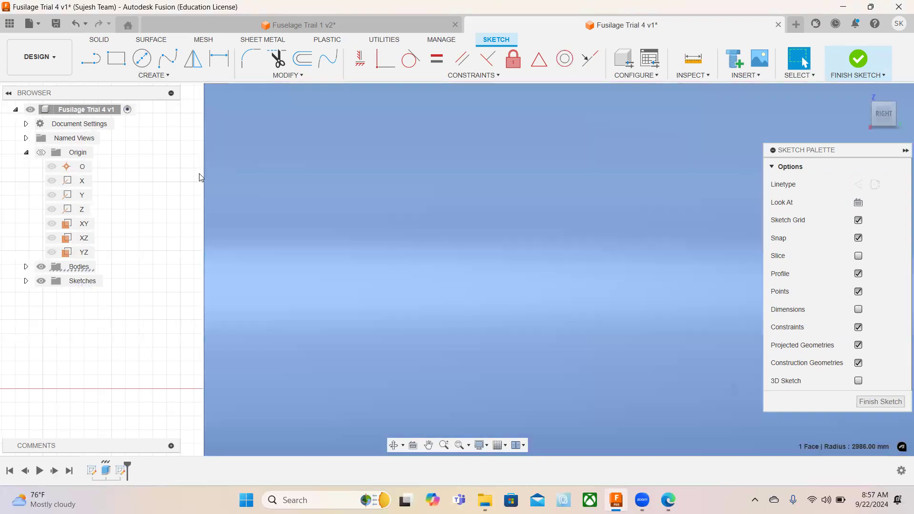
Trim away the horizontal and vertical locating lines, leaving only the window rectangle.
left_click(277, 59)
left_click(230, 152)
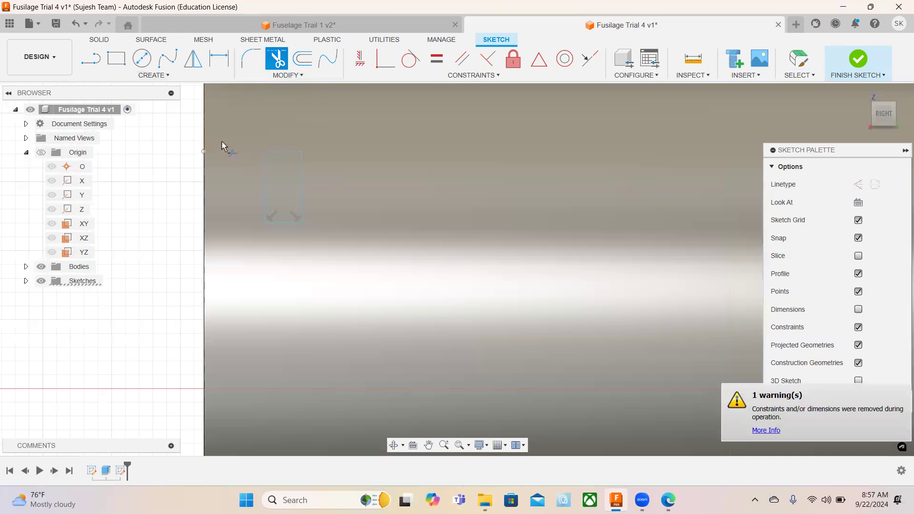
left_click(206, 123)
Start a rectangular sketch pattern of the whole window rectangle, using its upper edge as the direction.
left_click(162, 77)
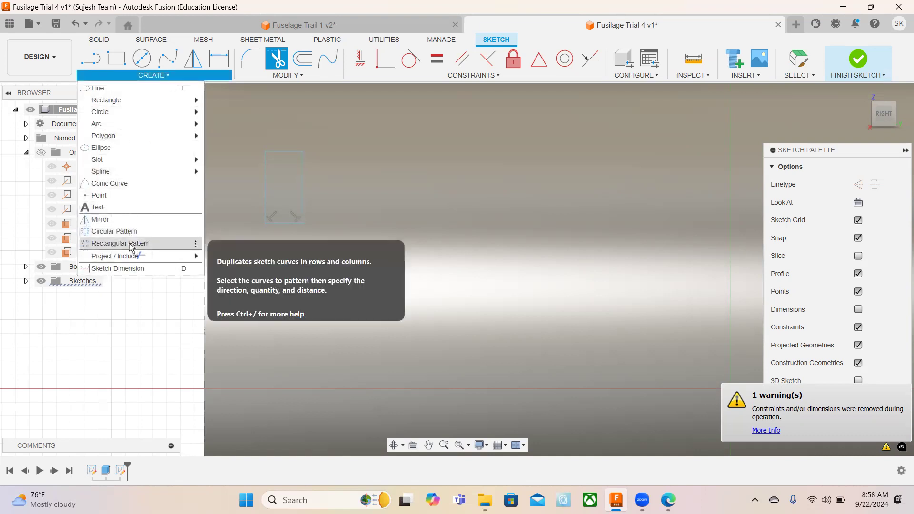
left_click(130, 245)
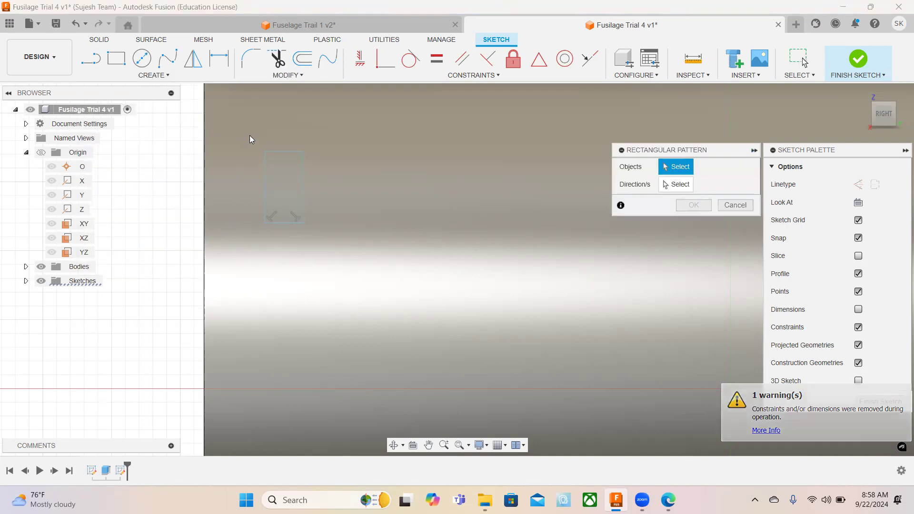
left_click_drag(250, 135, 330, 254)
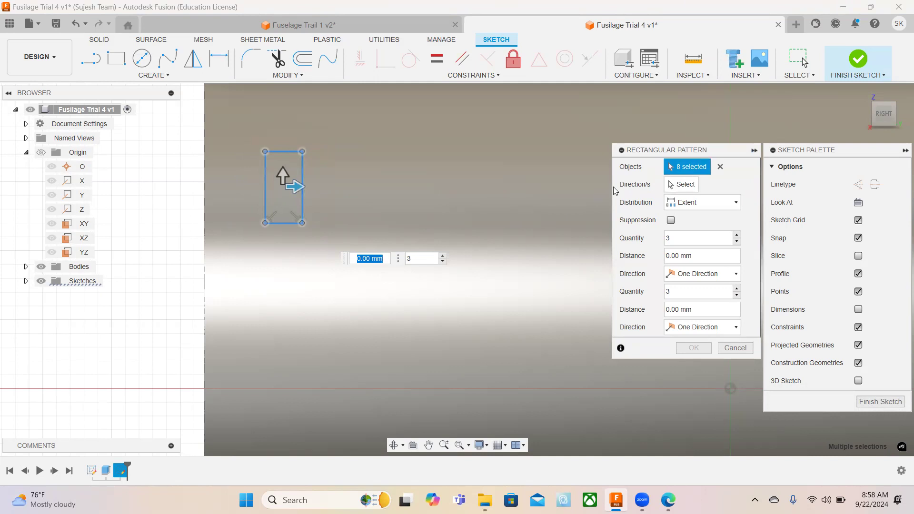
left_click(682, 189)
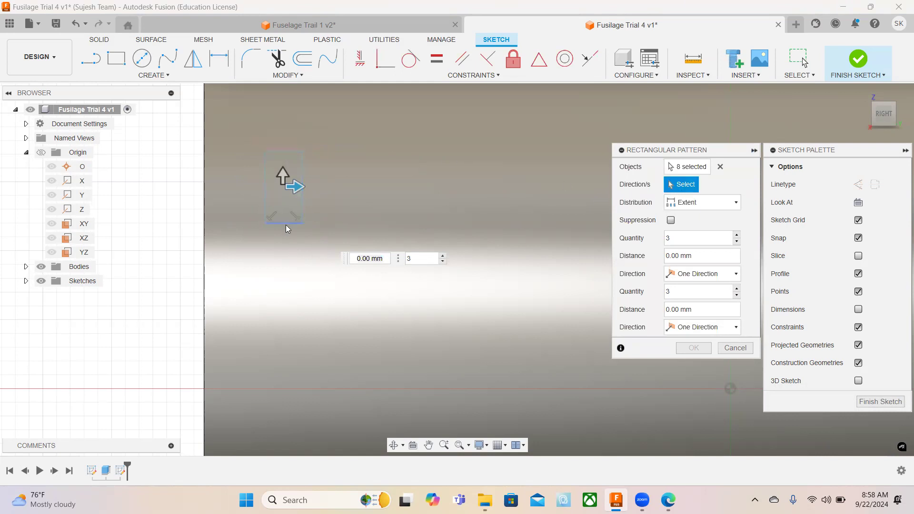
left_click(285, 152)
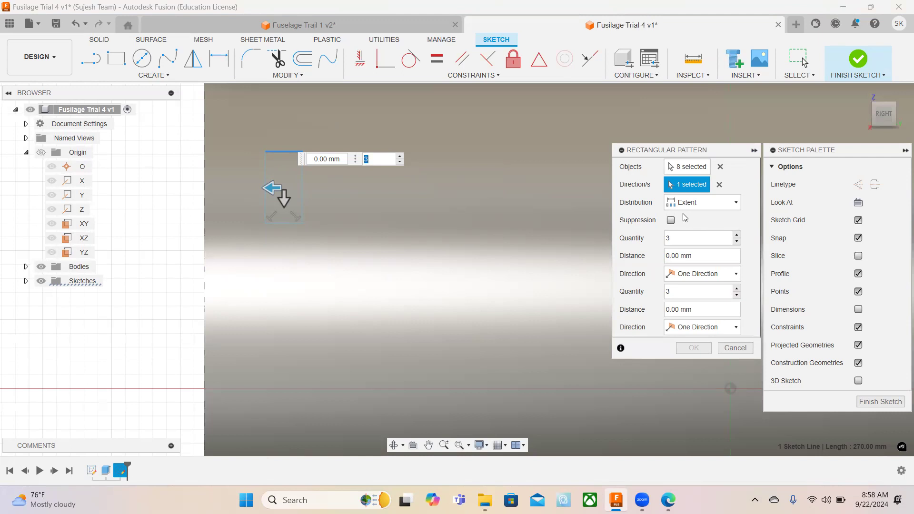
Set the pattern distribution to Spacing with a quantity of 11 and a distance of -650 mm along the horizontal direction.
left_click(703, 203)
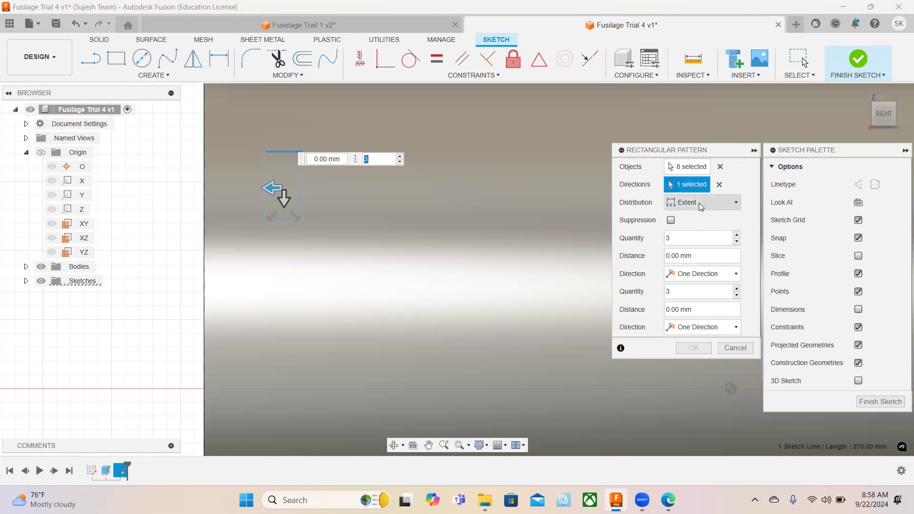
left_click(691, 230)
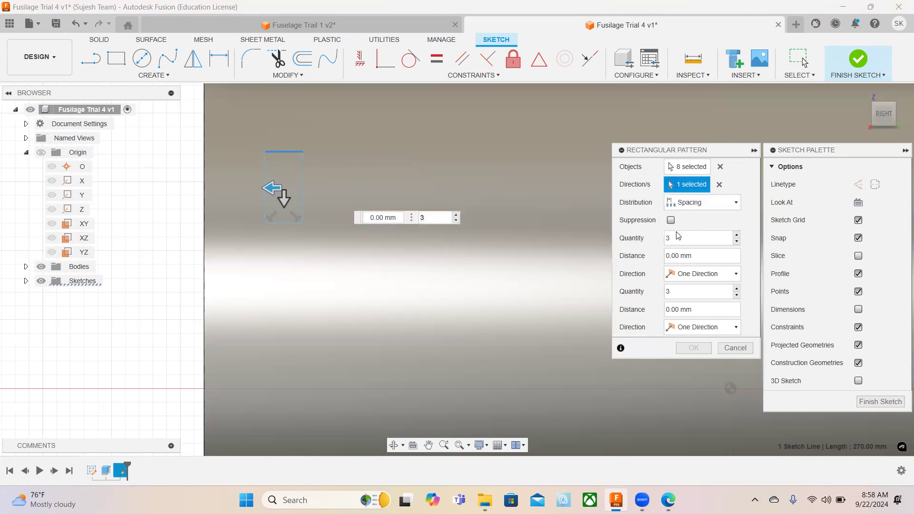
double_click(681, 238)
type("11")
left_click(666, 256)
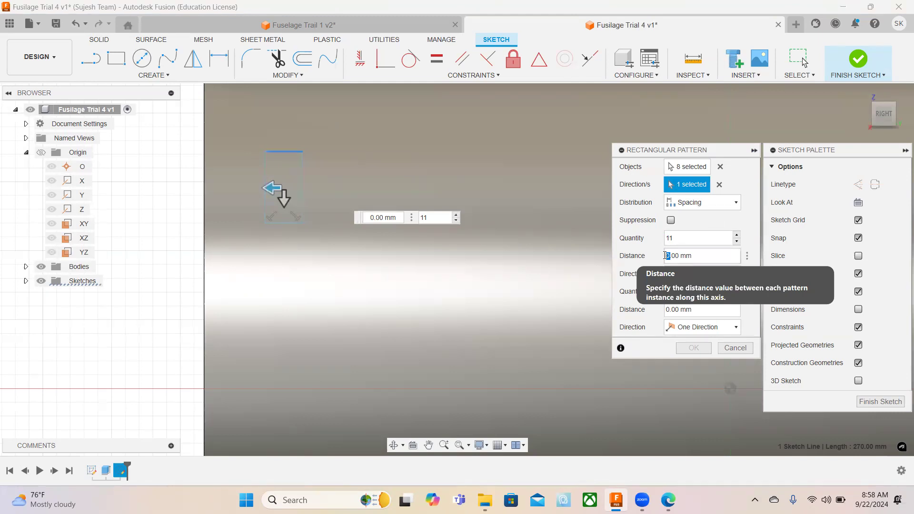
type("650")
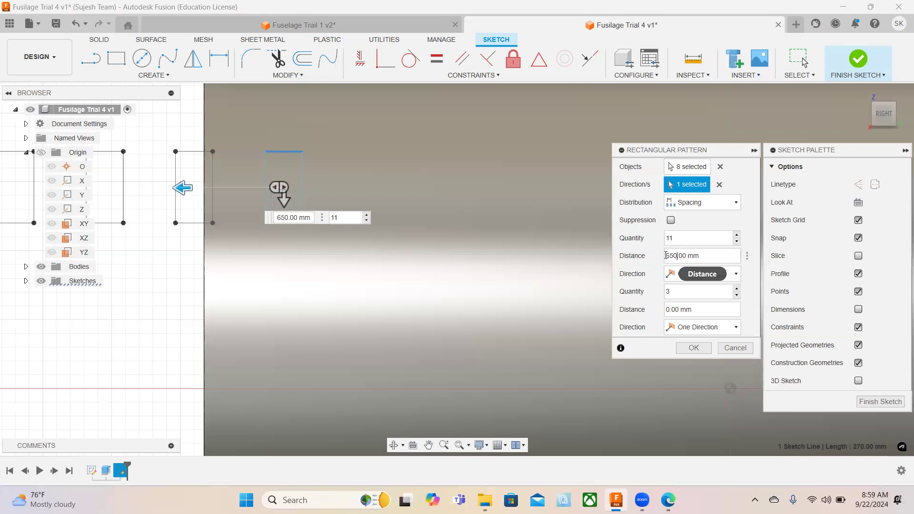
left_click(667, 256)
type("-")
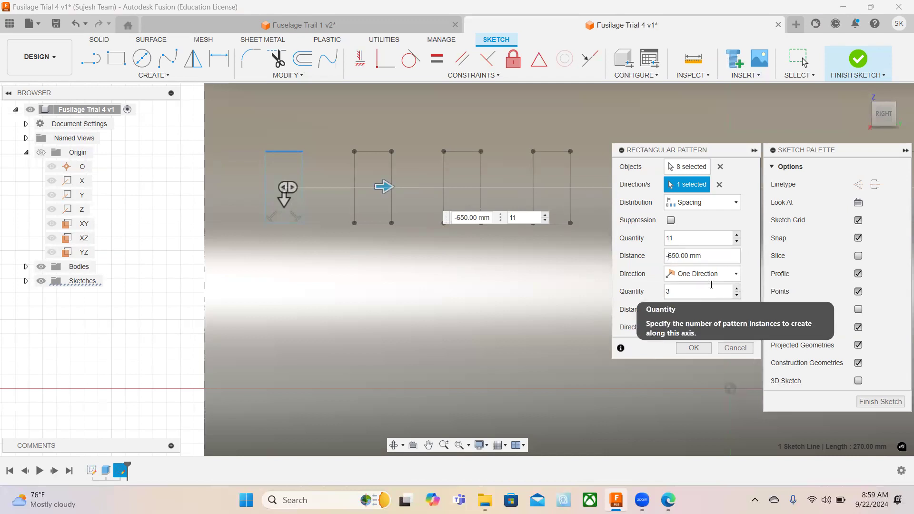
Set the second quantity of the window pattern to 1 and create the pattern.
double_click(673, 292)
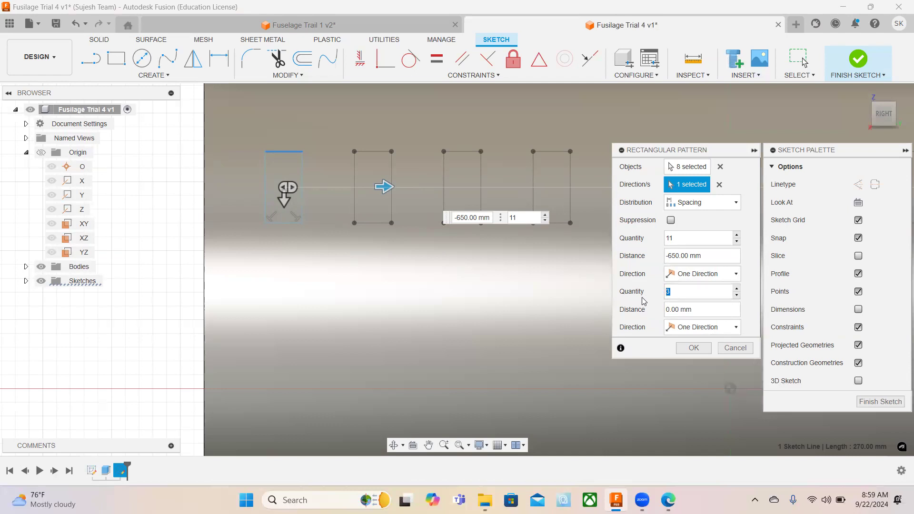
type("1")
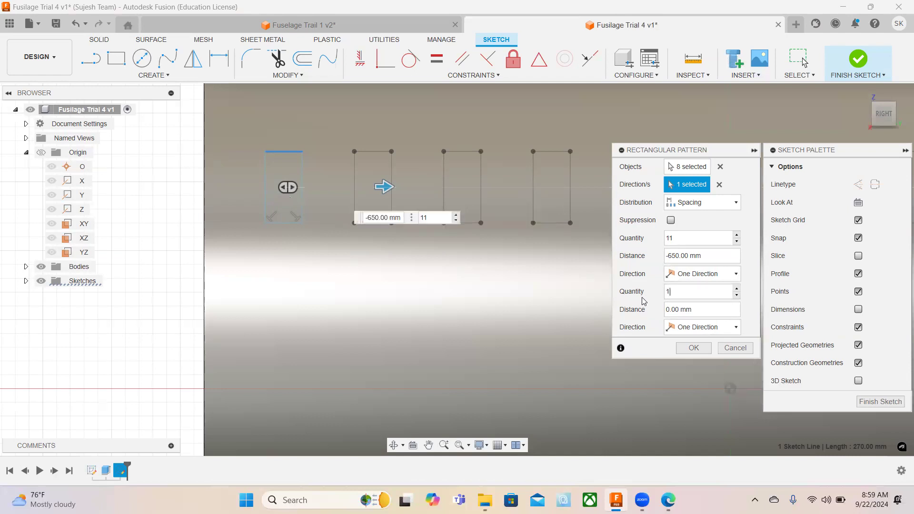
left_click(686, 349)
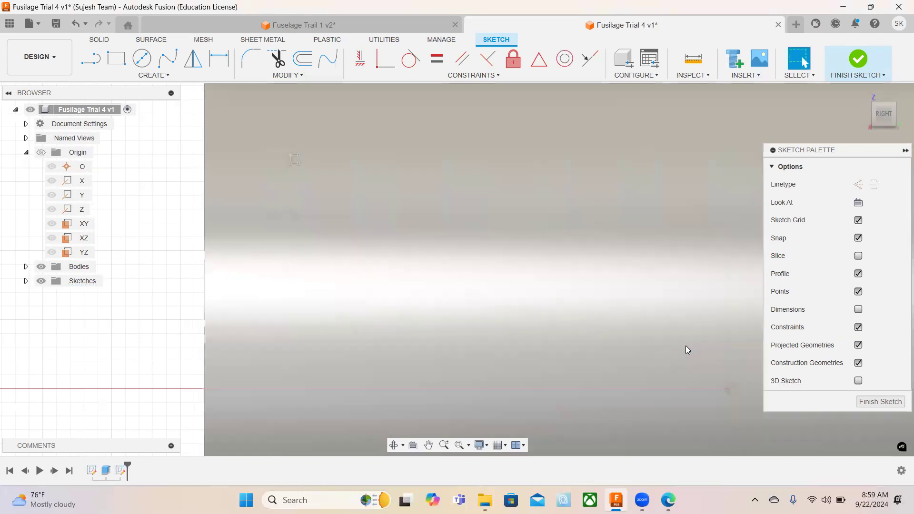
Finish the window sketch and return the model to the home view.
scroll(576, 212, "down", 3)
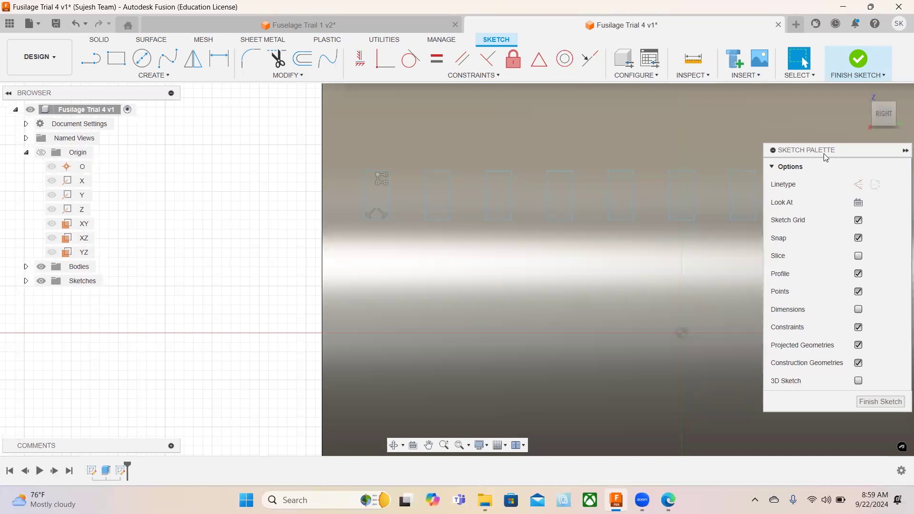
left_click_drag(825, 157, 838, 203)
scroll(621, 221, "down", 2)
scroll(621, 221, "down", 2)
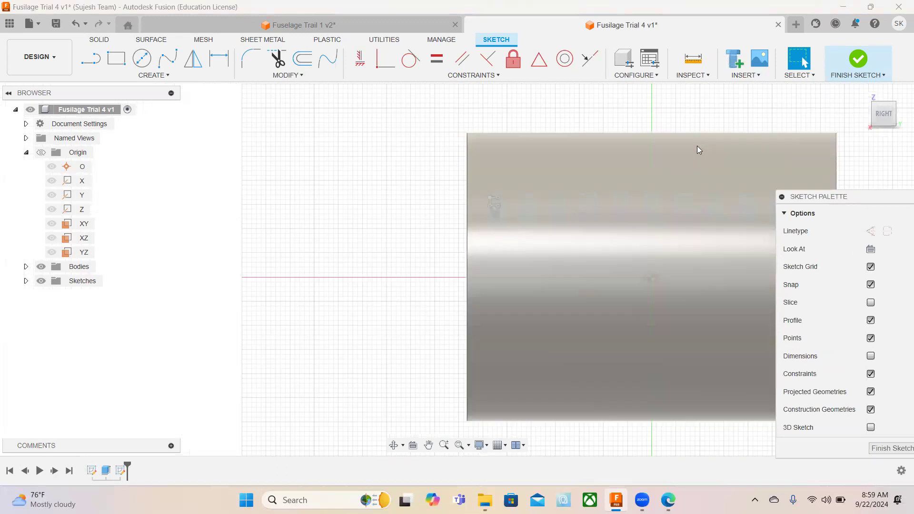
middle_click_drag(622, 143, 579, 143)
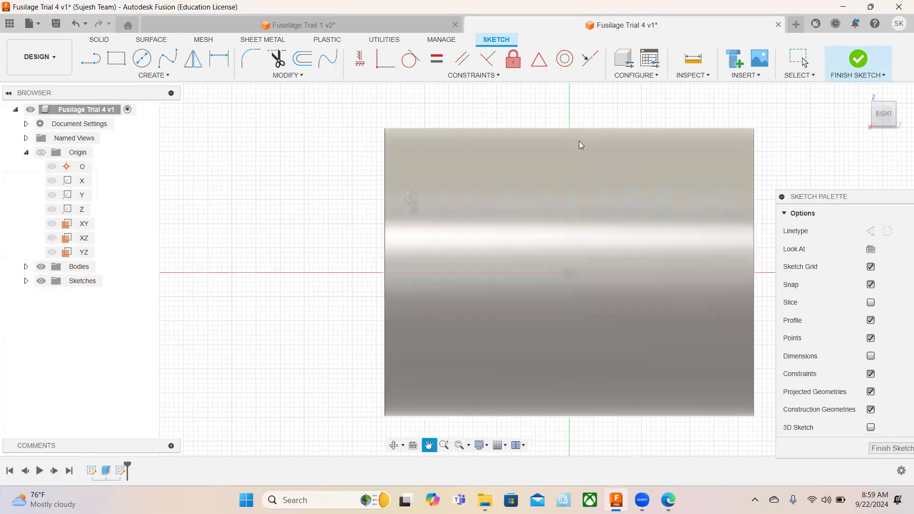
left_click(857, 60)
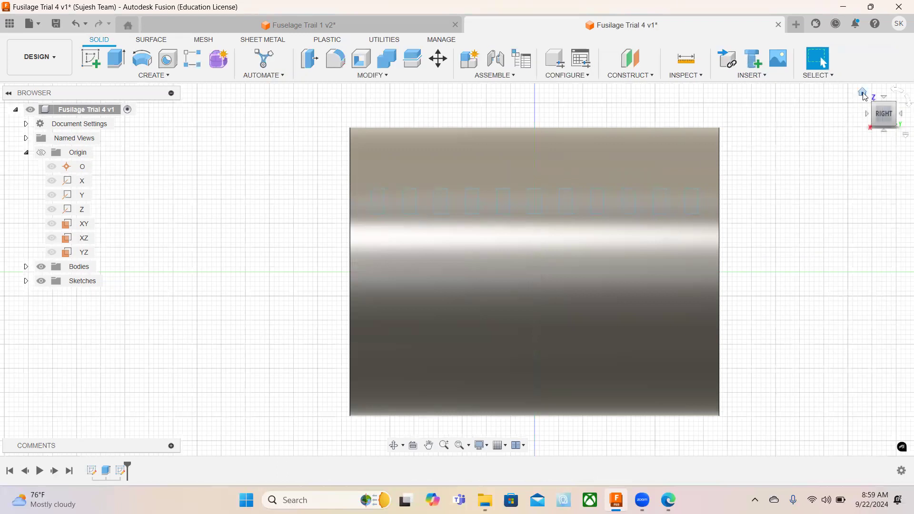
left_click(863, 94)
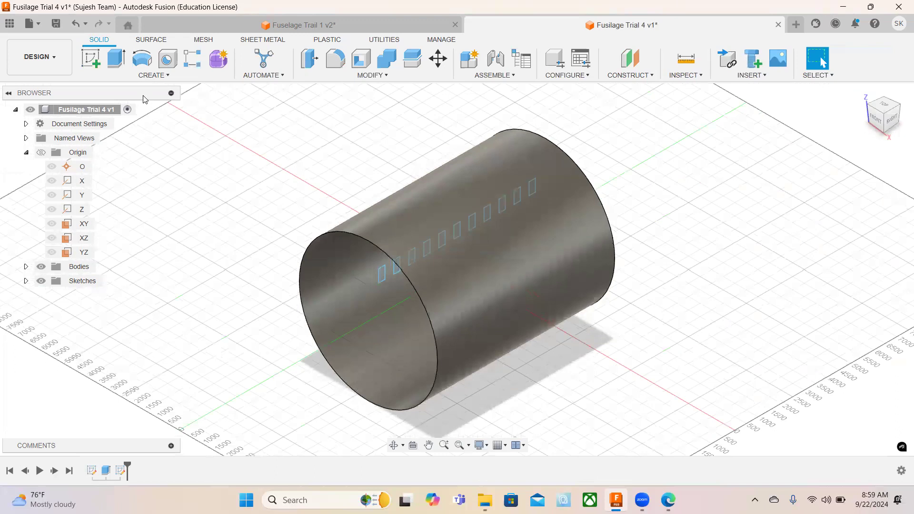
Start an Extrude with the Cut operation and select all 11 window rectangles as profiles.
left_click(113, 64)
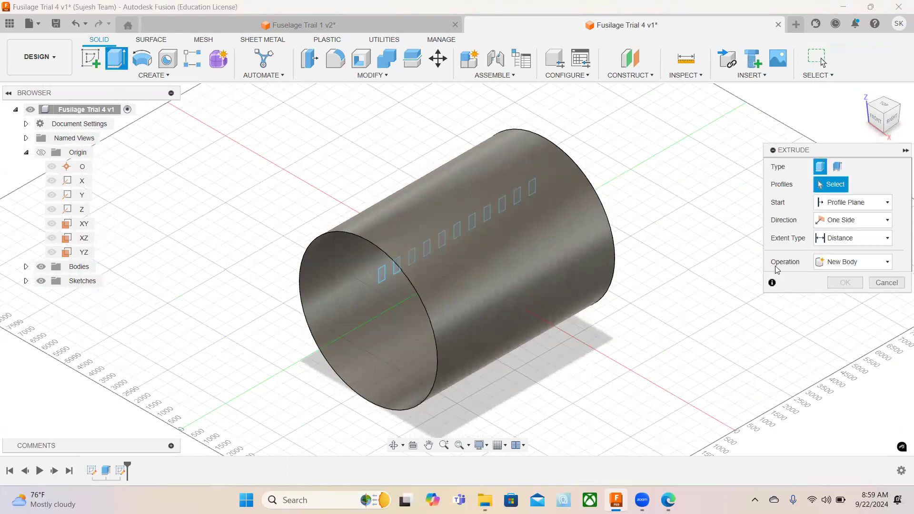
left_click(850, 262)
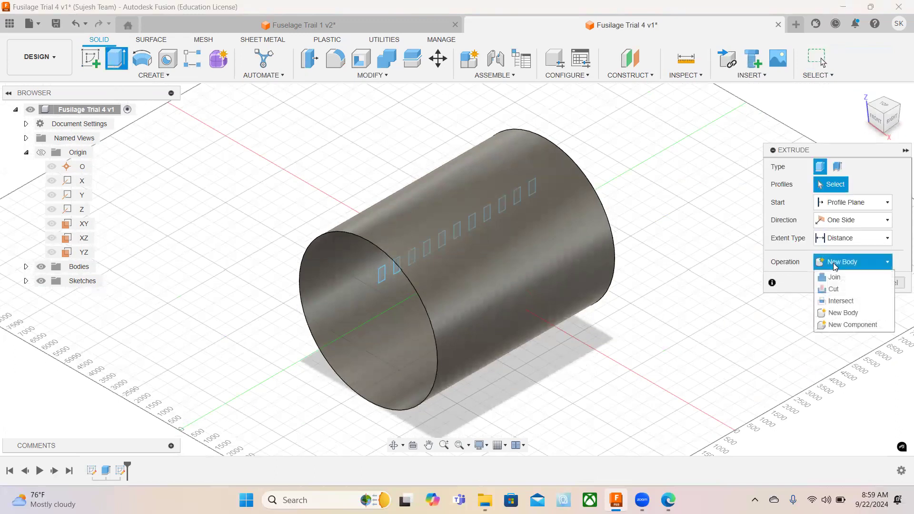
left_click(836, 290)
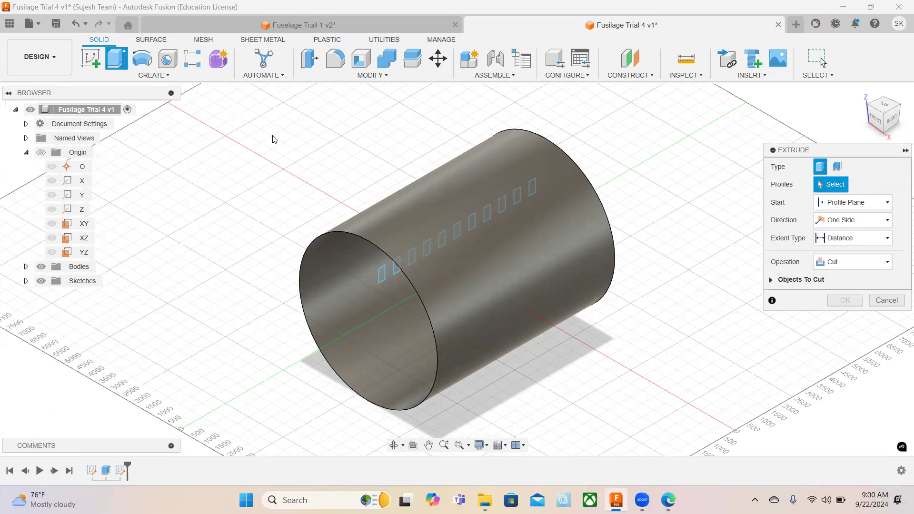
left_click_drag(270, 136, 580, 296)
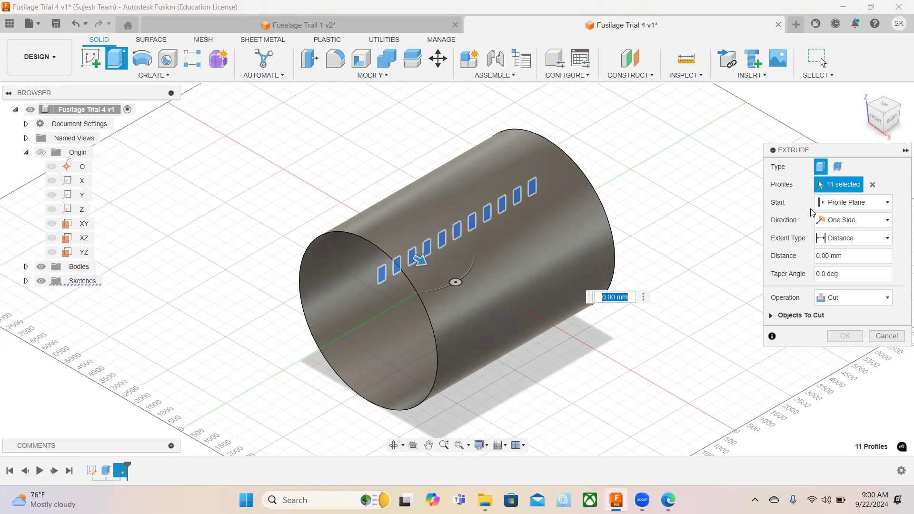
Cut the windows through both sides of the skin symmetrically, with a whole-length distance of 8000 mm.
left_click(843, 222)
left_click(840, 259)
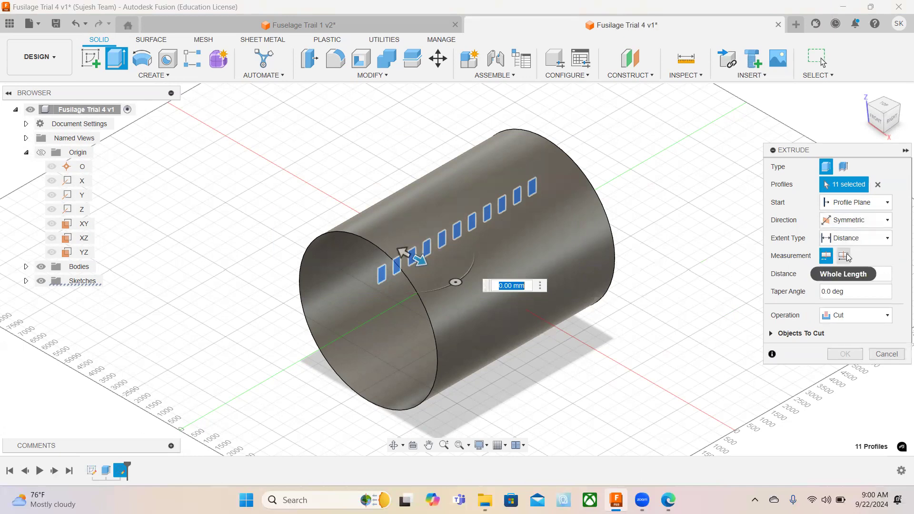
left_click(848, 258)
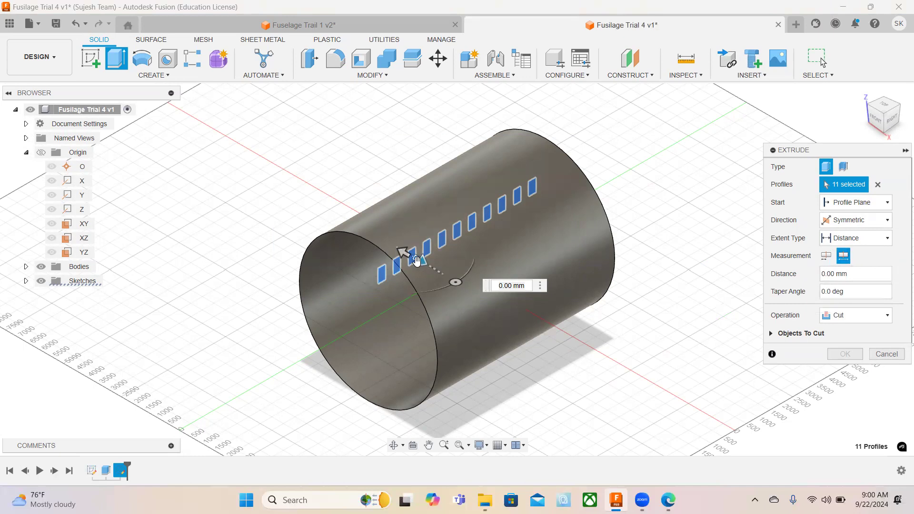
left_click_drag(417, 262, 507, 328)
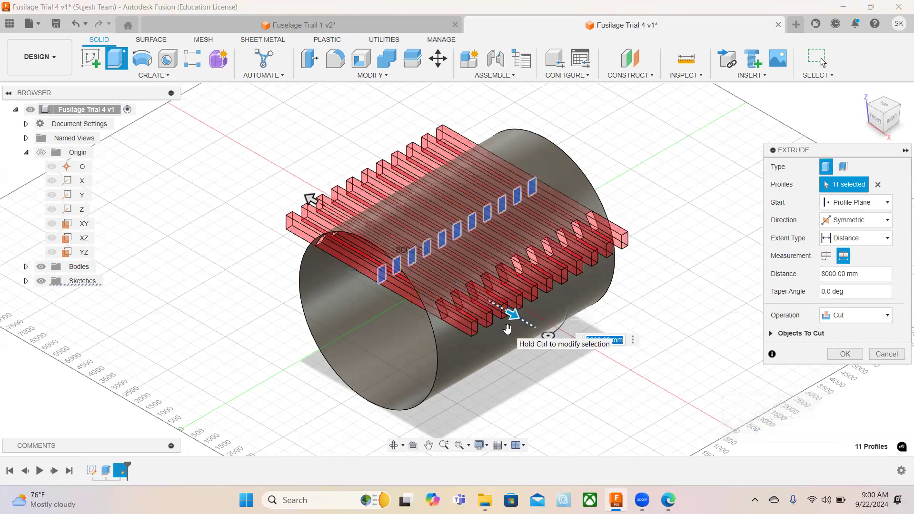
left_click(845, 354)
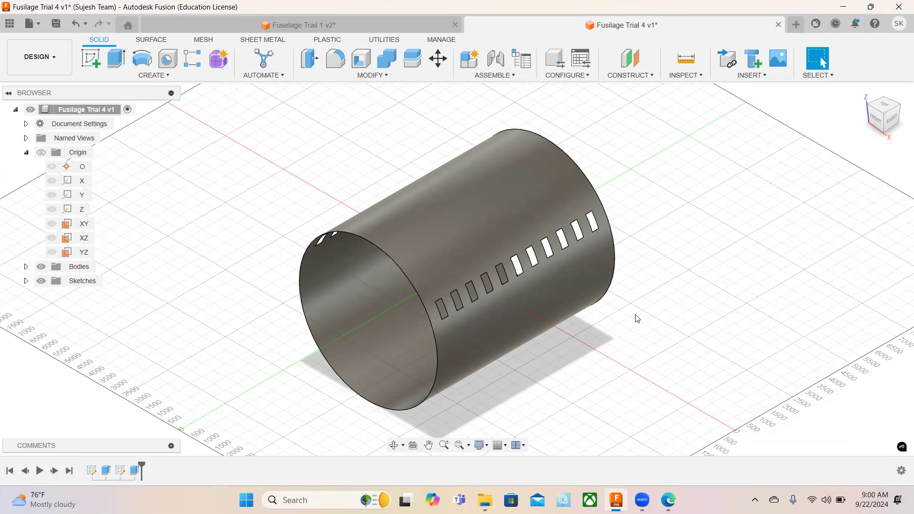
Start a new sketch on the YZ origin plane.
left_click(91, 62)
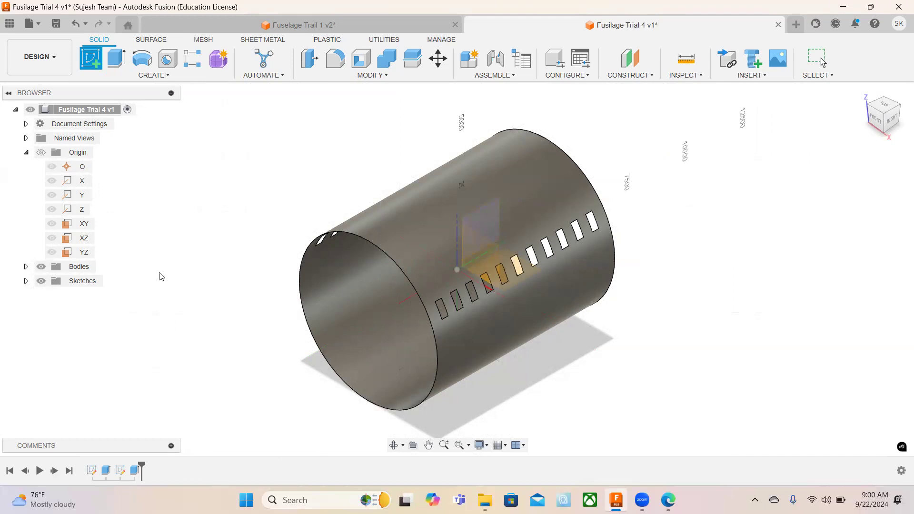
left_click(84, 253)
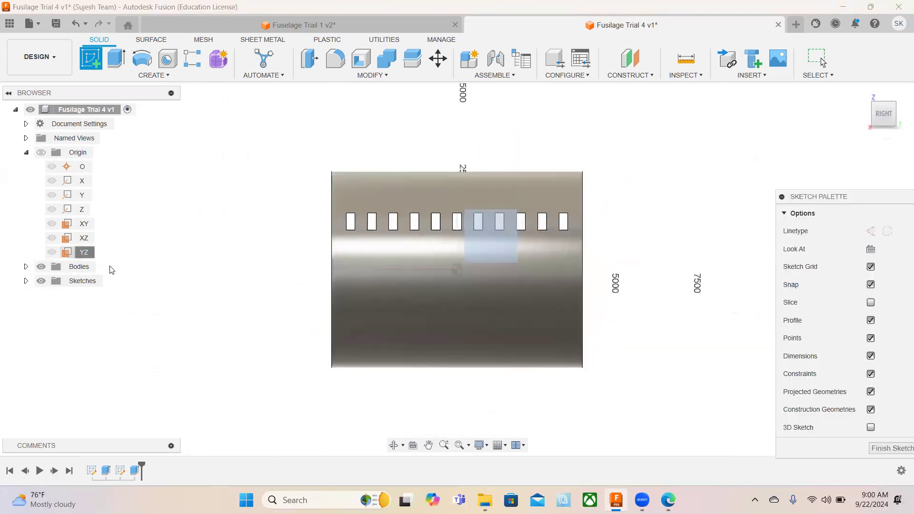
scroll(328, 175, "down", 2)
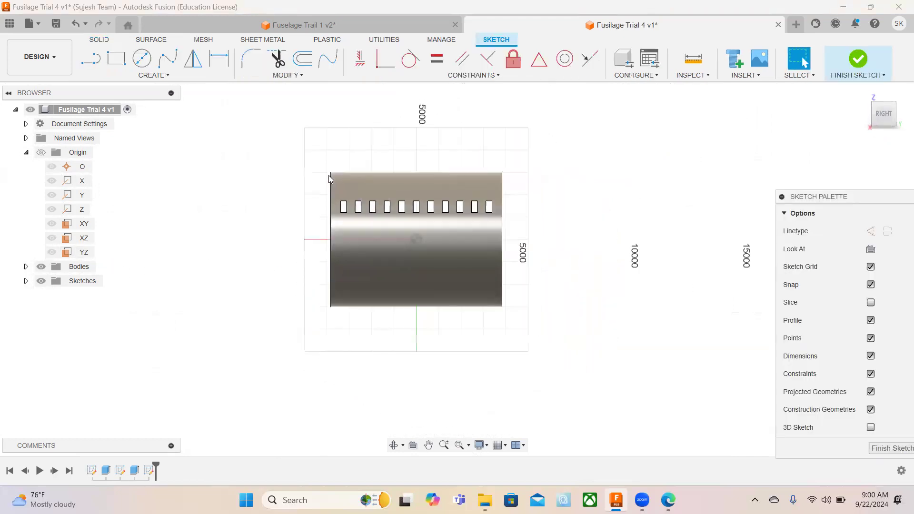
scroll(328, 175, "up", 6)
scroll(328, 179, "up", 3)
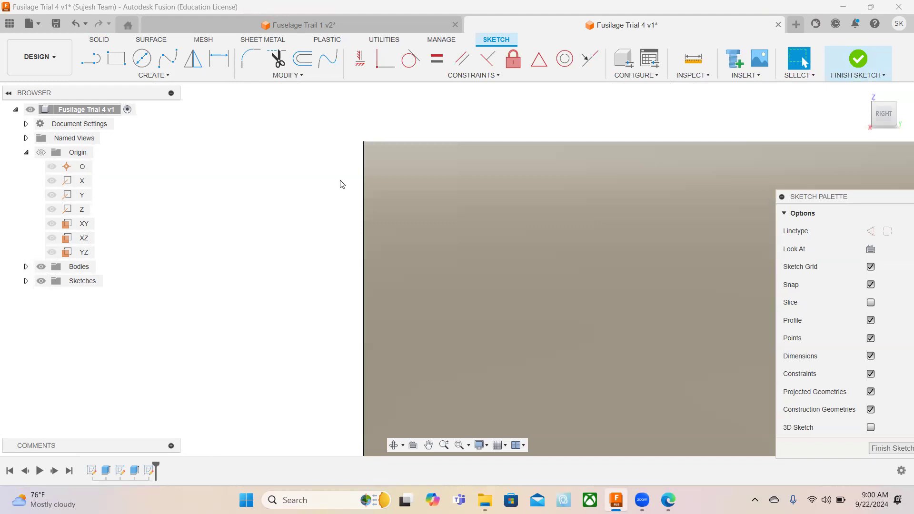
Draw an 853.5 mm horizontal line from the fuselage's upper-left corner along its upper edge.
left_click(91, 58)
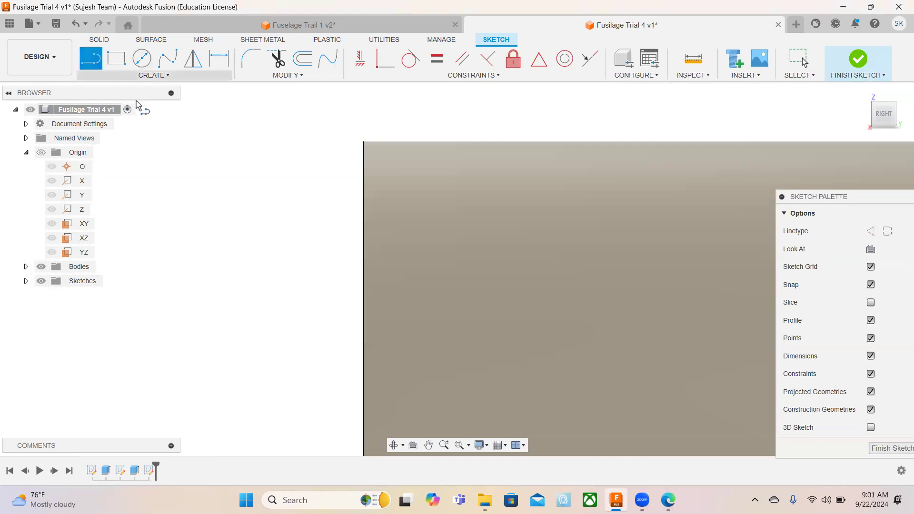
left_click(363, 142)
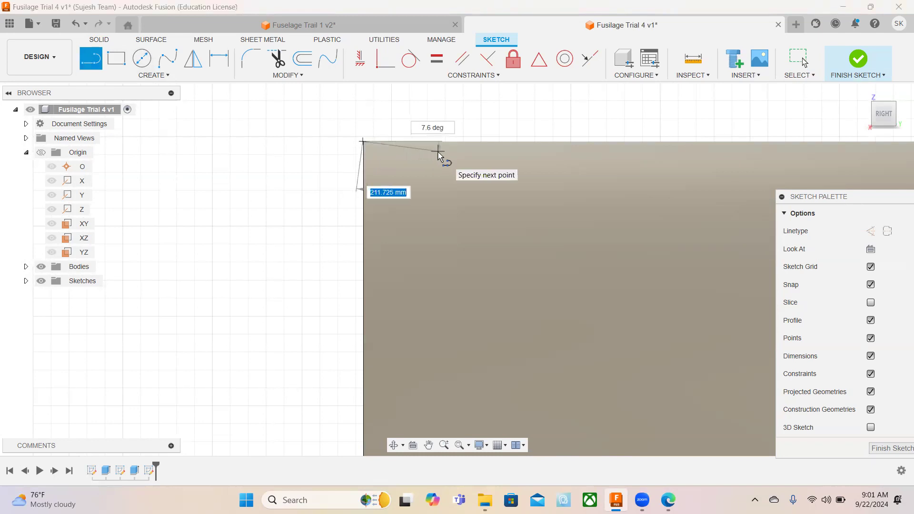
type("853")
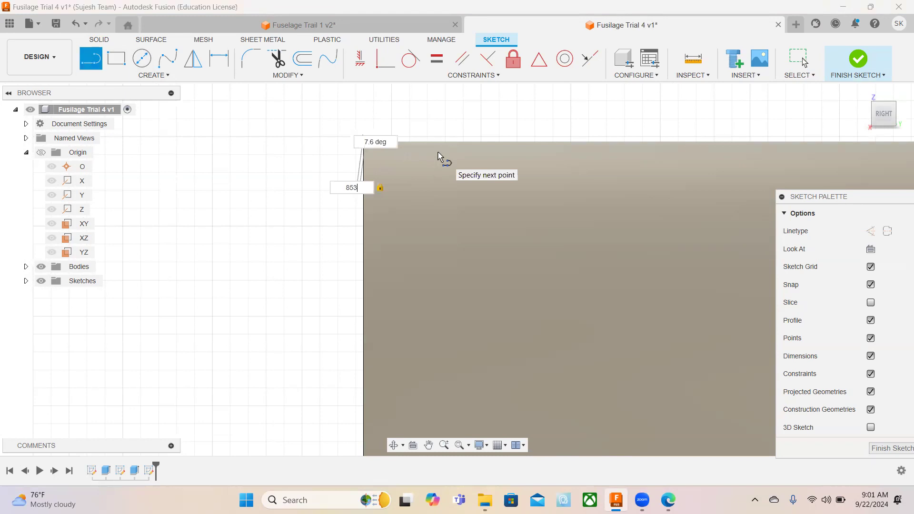
type(".5")
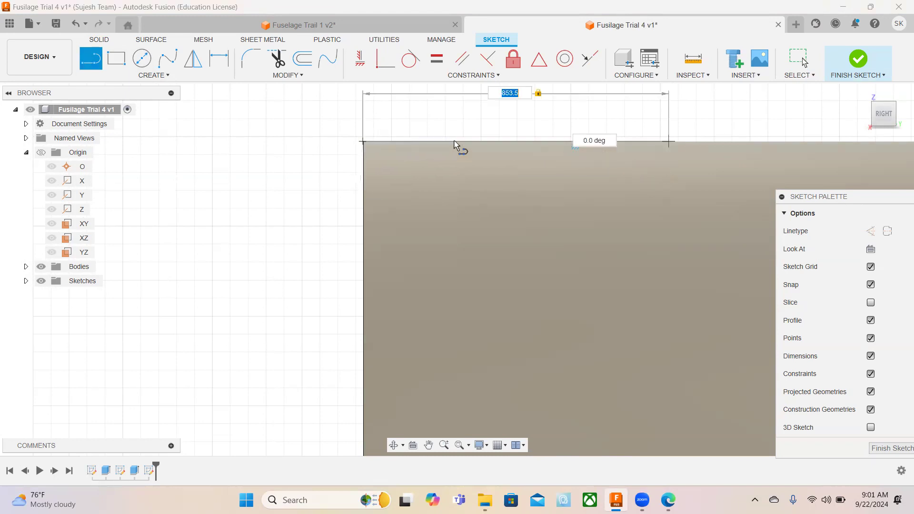
key("Return")
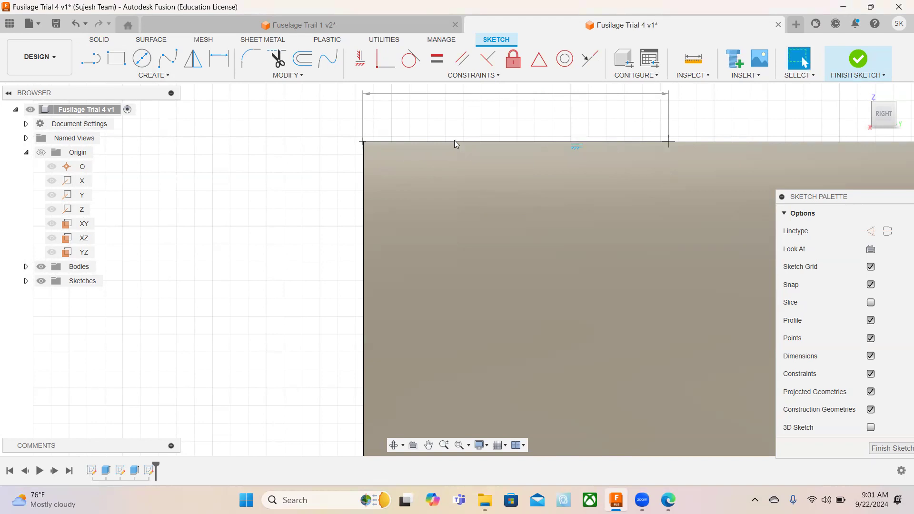
Draw a 150 mm vertical line downward from the right end of the 853.5 mm line.
left_click(91, 59)
left_click(669, 141)
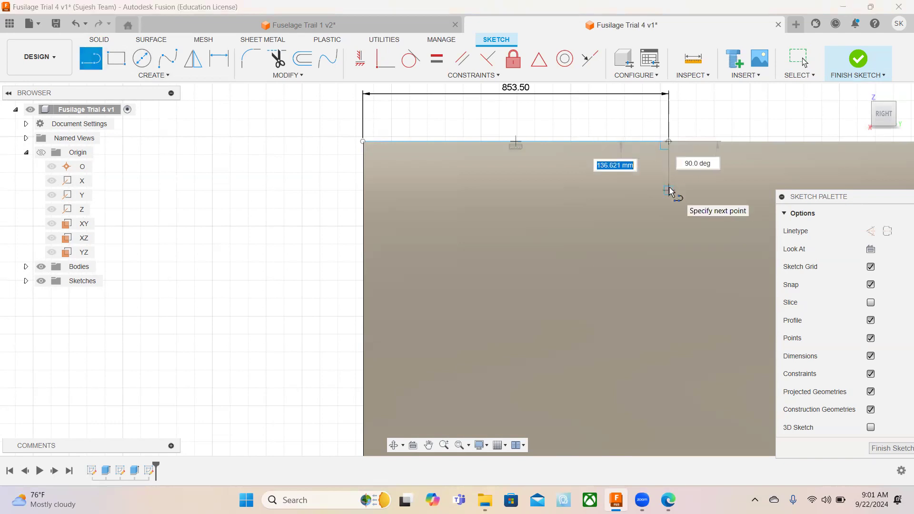
type("150")
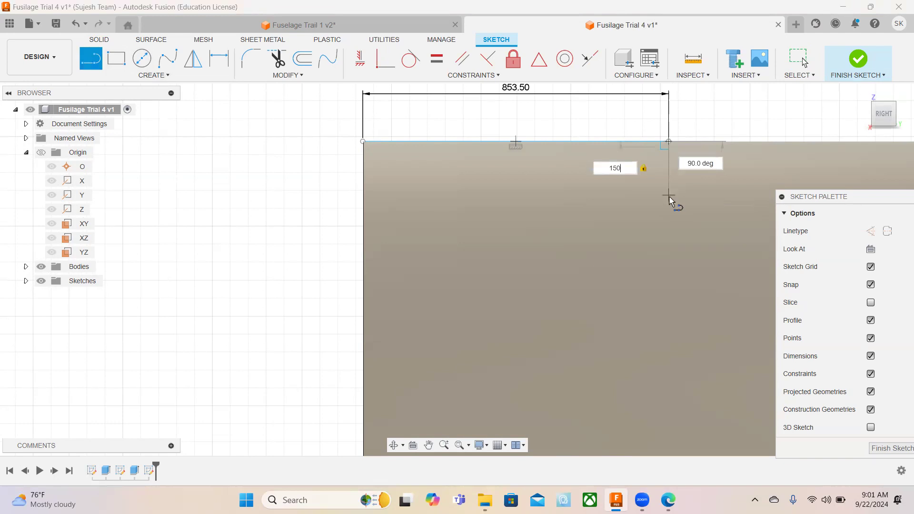
key("Return")
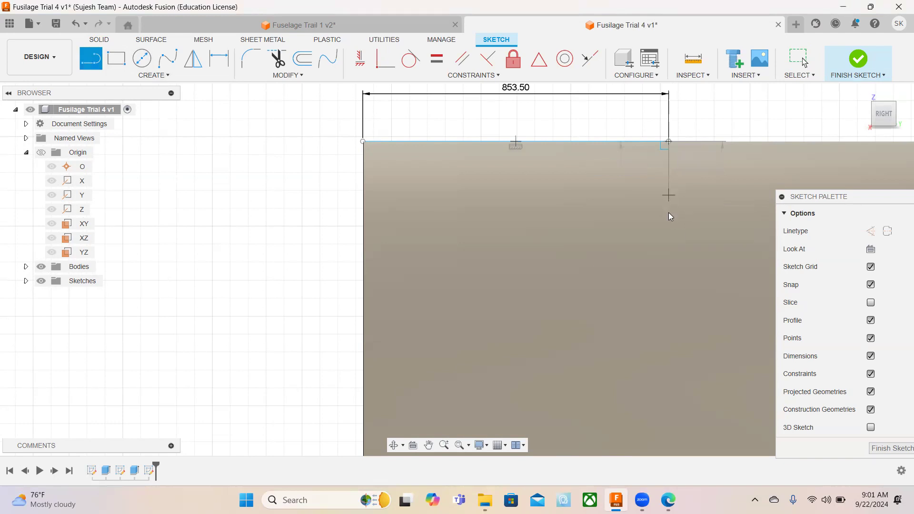
key("Escape")
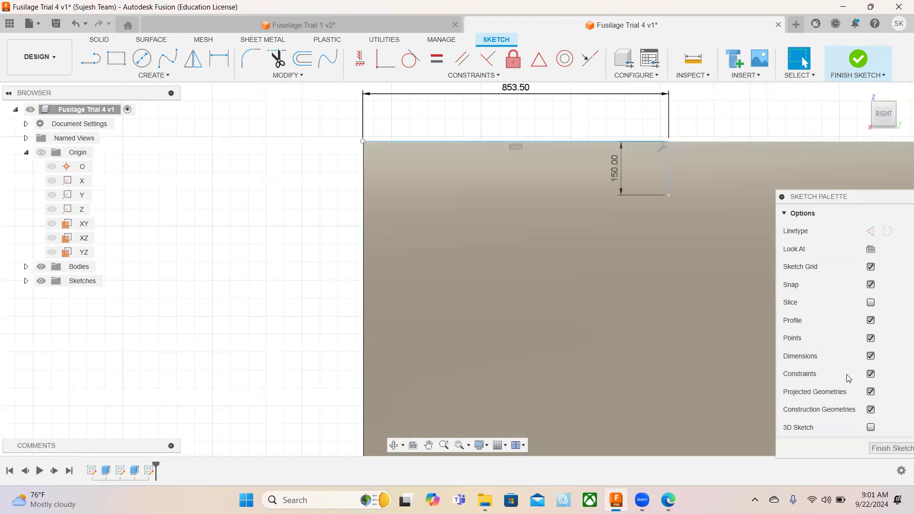
Hide the sketch dimensions and draw a 100 mm horizontal line rightward from the lower end of the 150 mm vertical line.
left_click(871, 356)
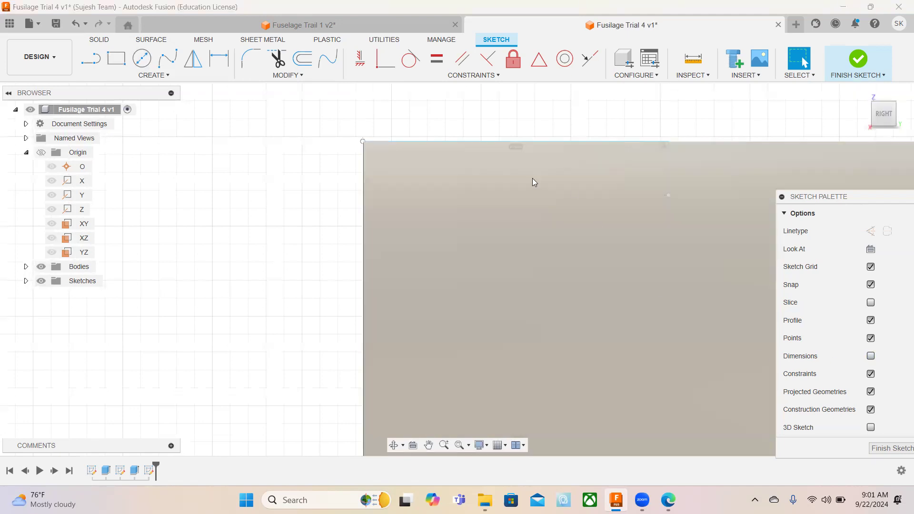
left_click(91, 59)
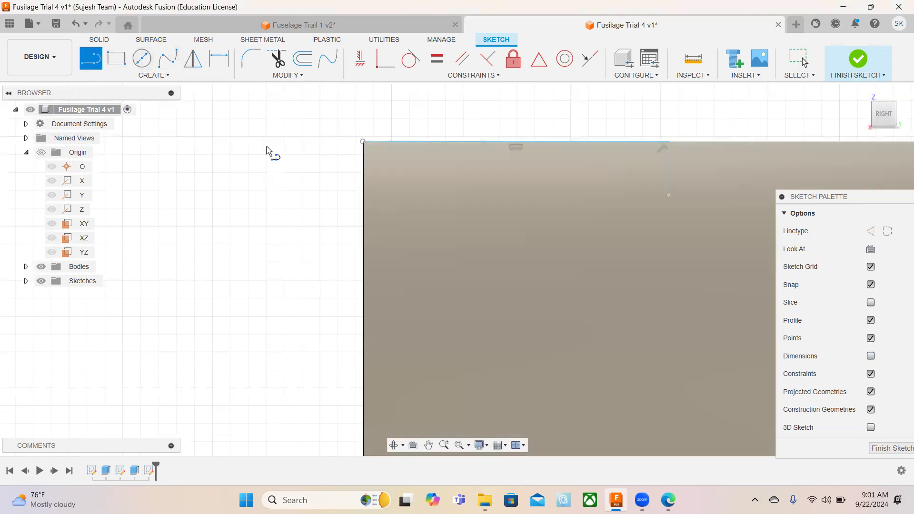
left_click(668, 196)
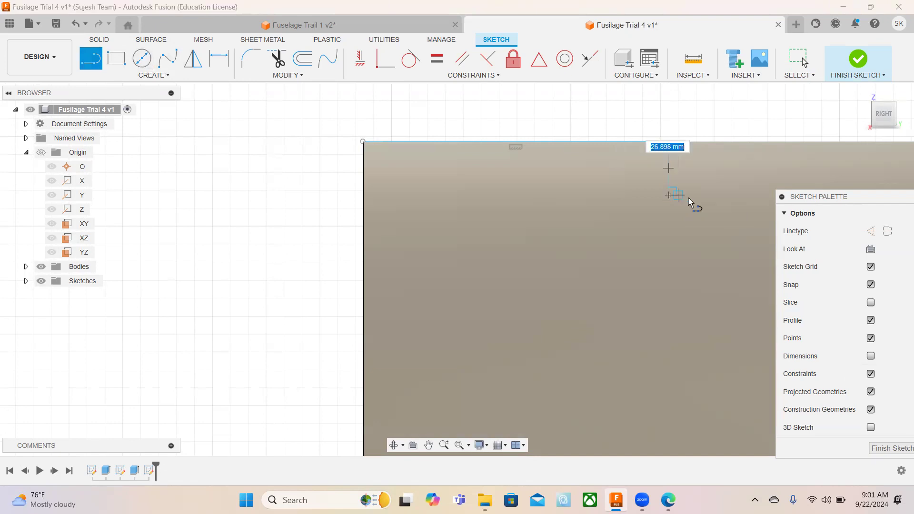
type("100")
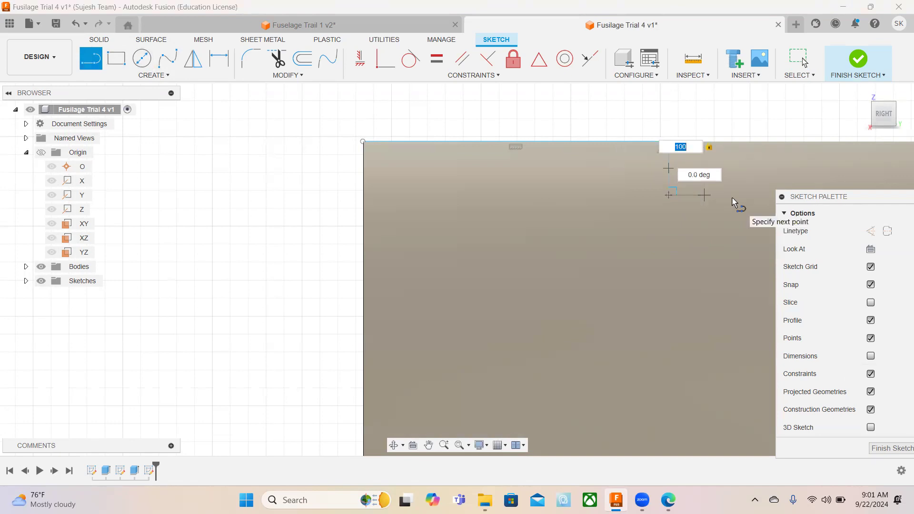
key("Return")
key("Escape")
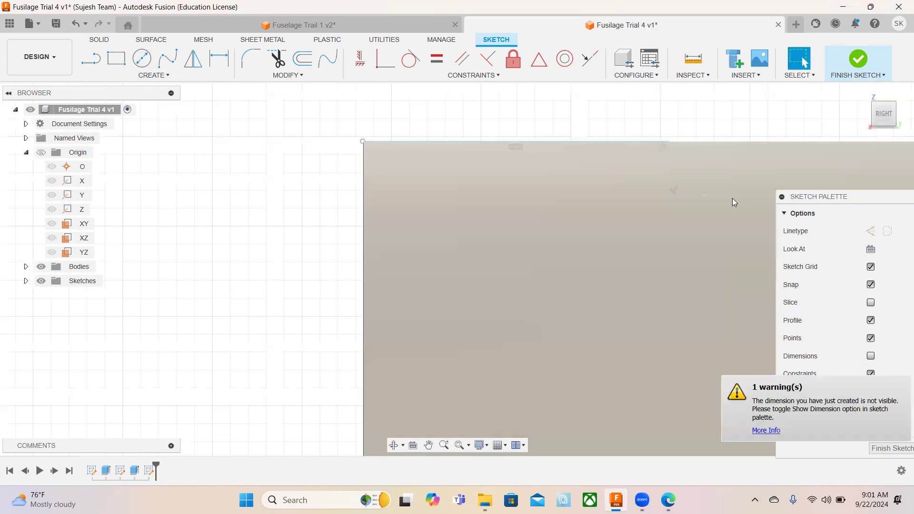
Draw a 150 mm vertical line upward from the right end of the 100 mm horizontal line.
left_click(90, 58)
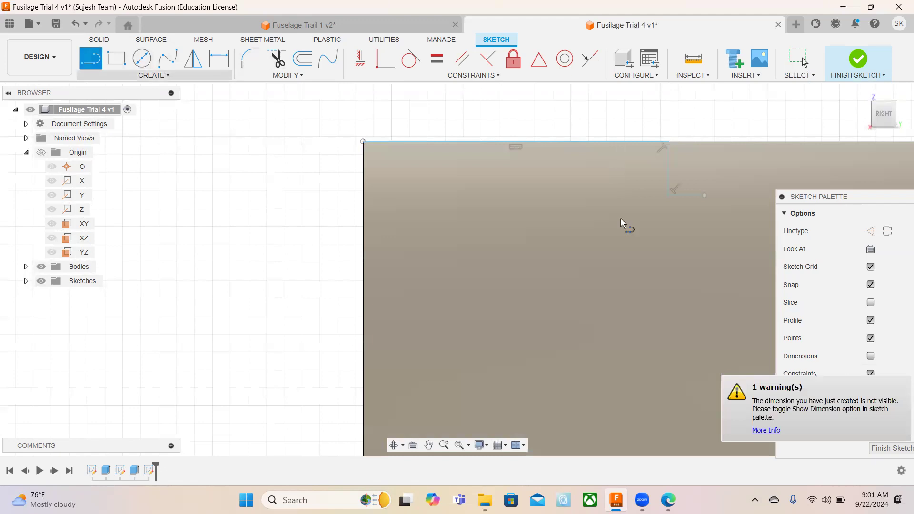
left_click(705, 196)
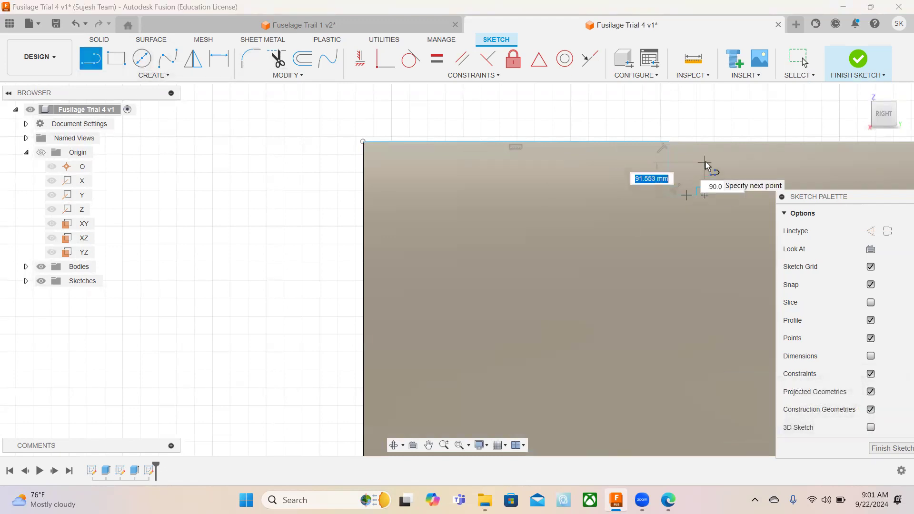
type("150")
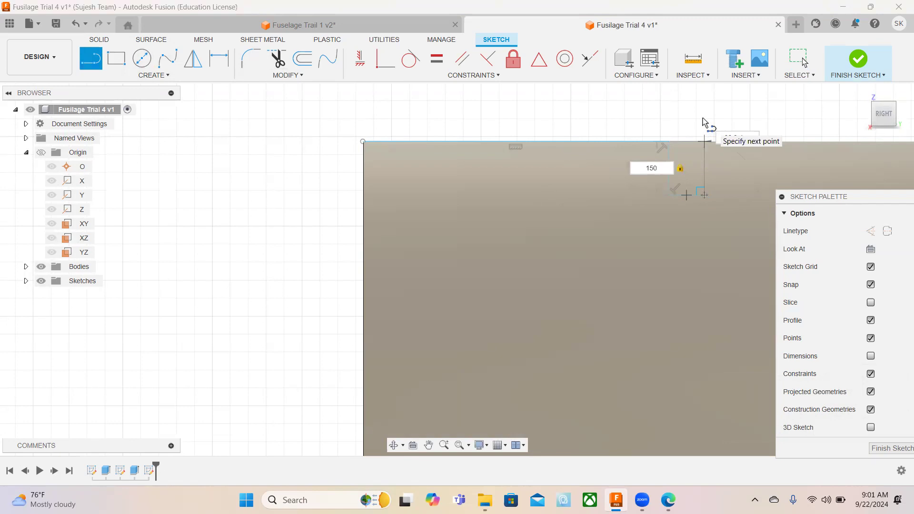
key("Return")
key("Escape")
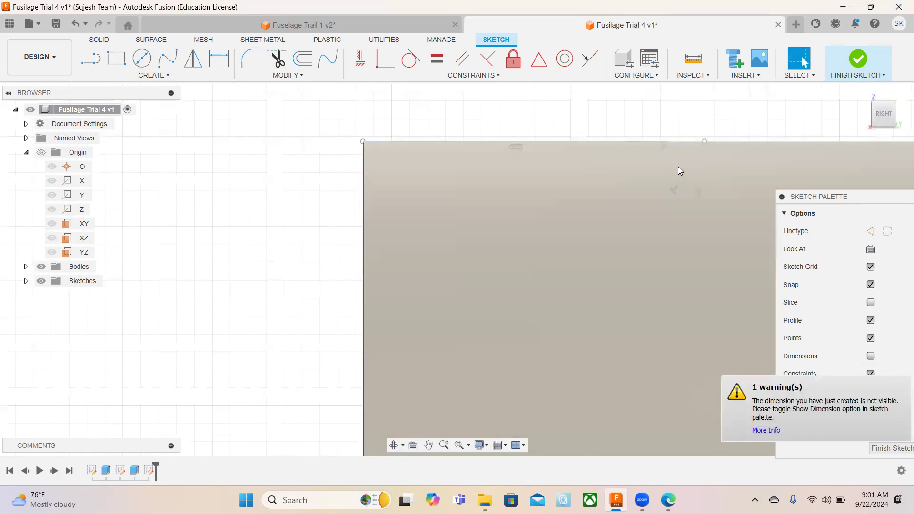
Close the rectangle with a 100 mm horizontal line between the upper ends of the two vertical lines.
key("l")
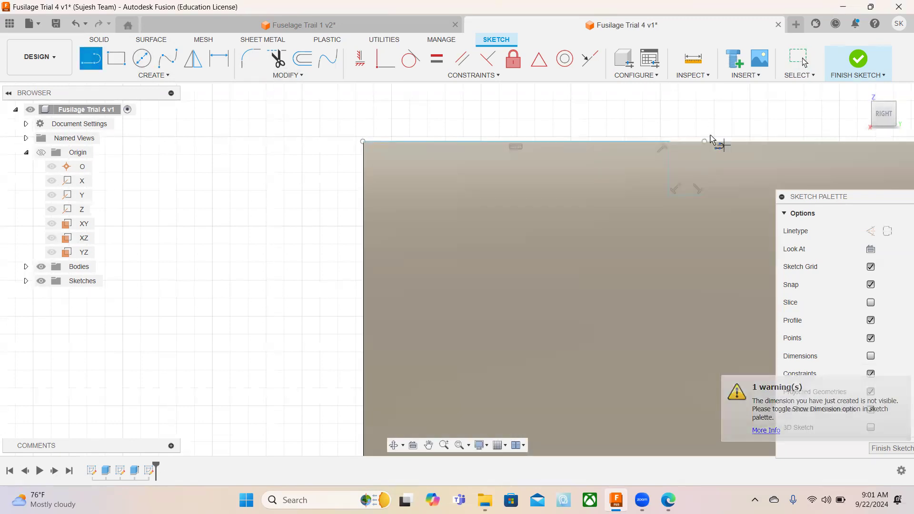
left_click(705, 142)
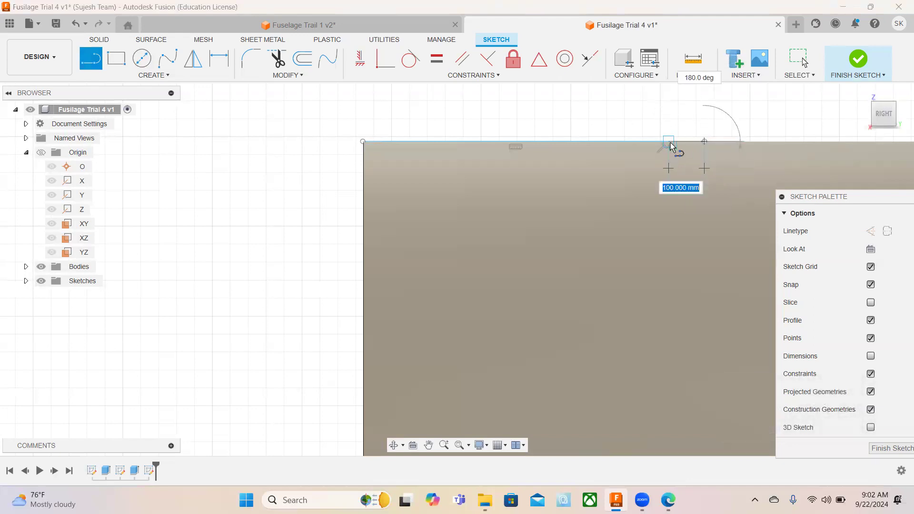
key("Escape")
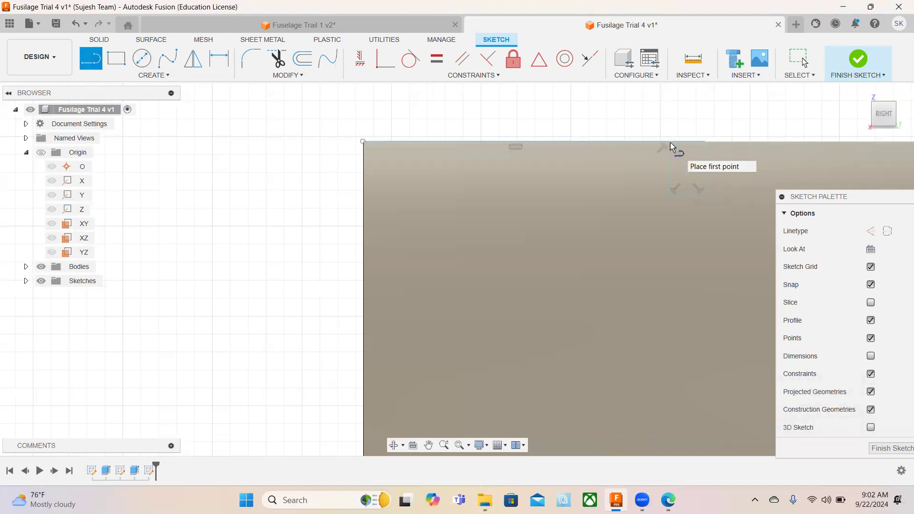
left_click(98, 59)
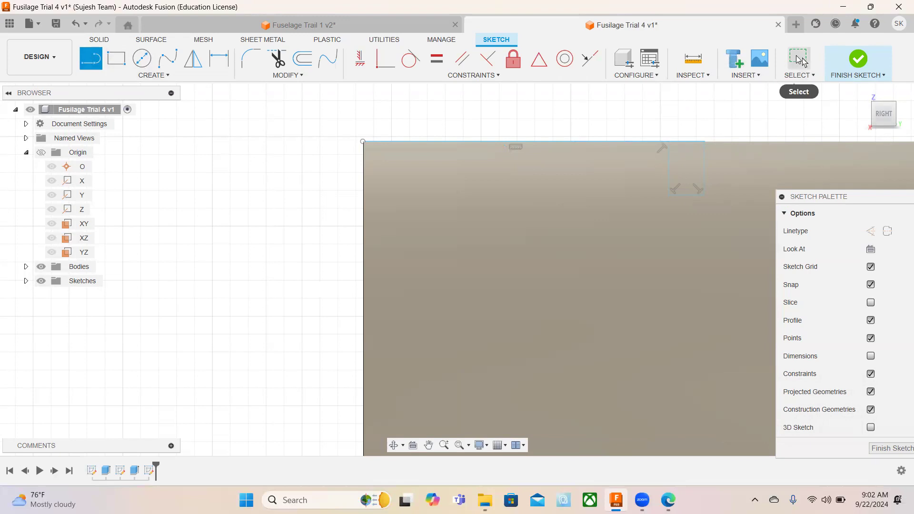
left_click(800, 59)
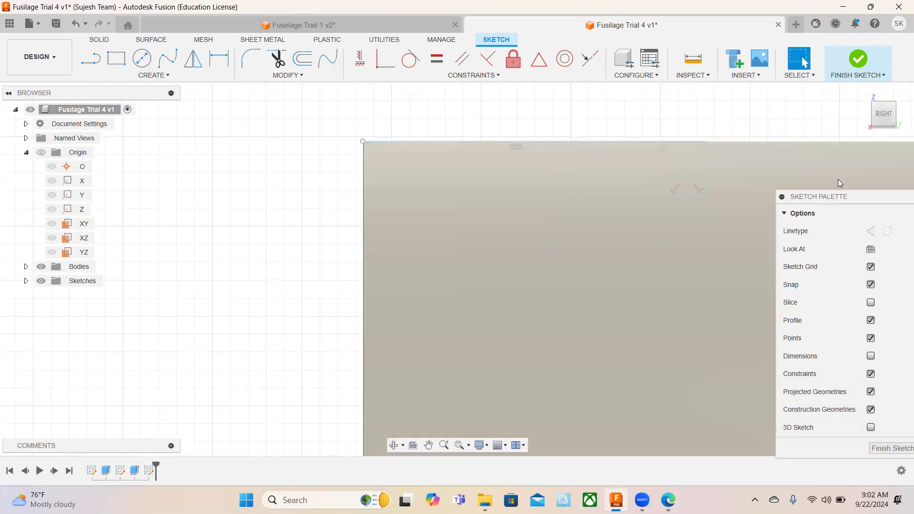
Convert the 853.5 mm locating line to construction geometry and delete it.
left_click(543, 142)
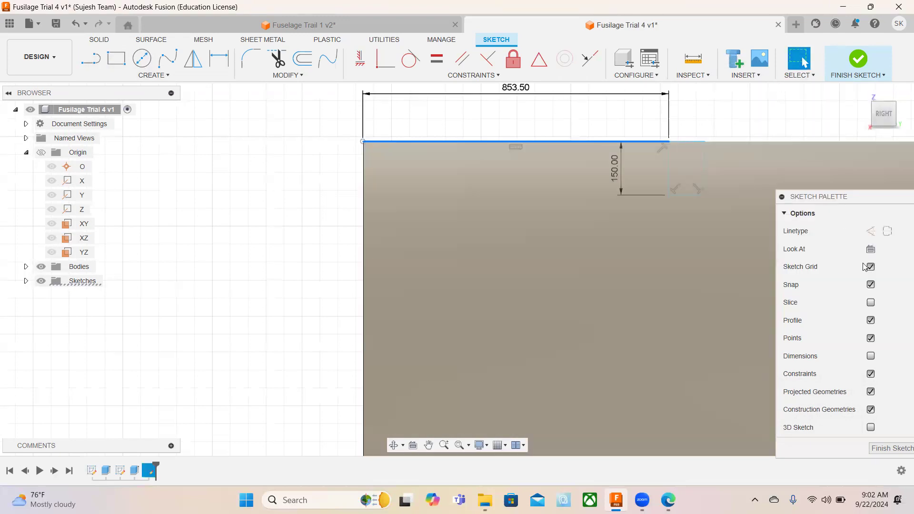
left_click(872, 232)
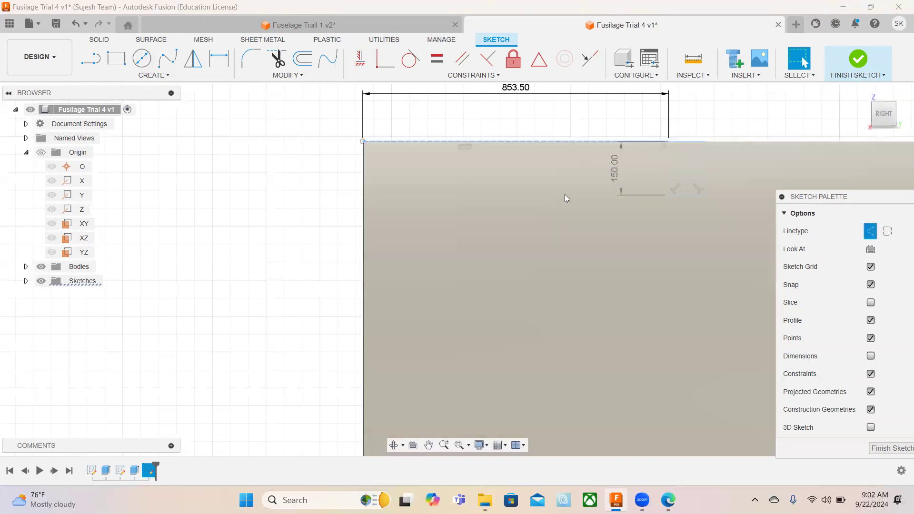
left_click(333, 153)
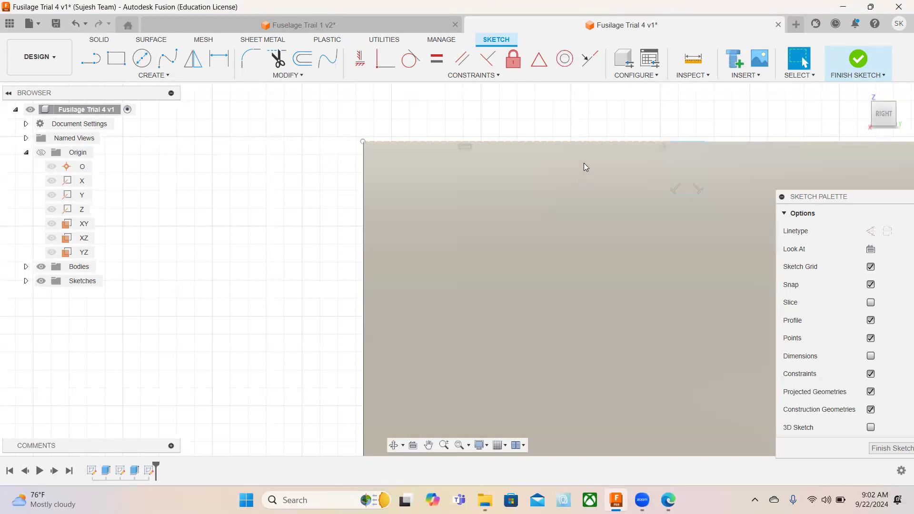
left_click(590, 142)
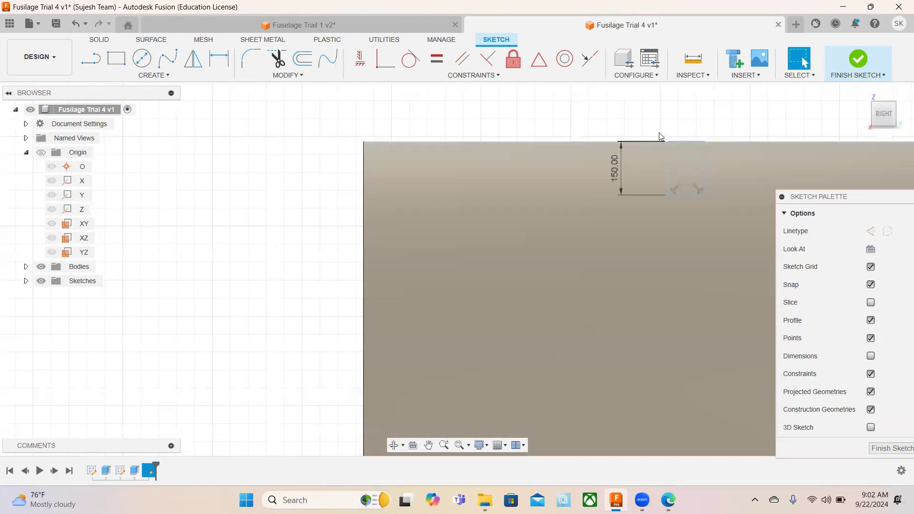
Start a rectangular sketch pattern of the whole rectangle, using its upper edge as direction and Spacing as distribution.
left_click_drag(653, 123, 728, 212)
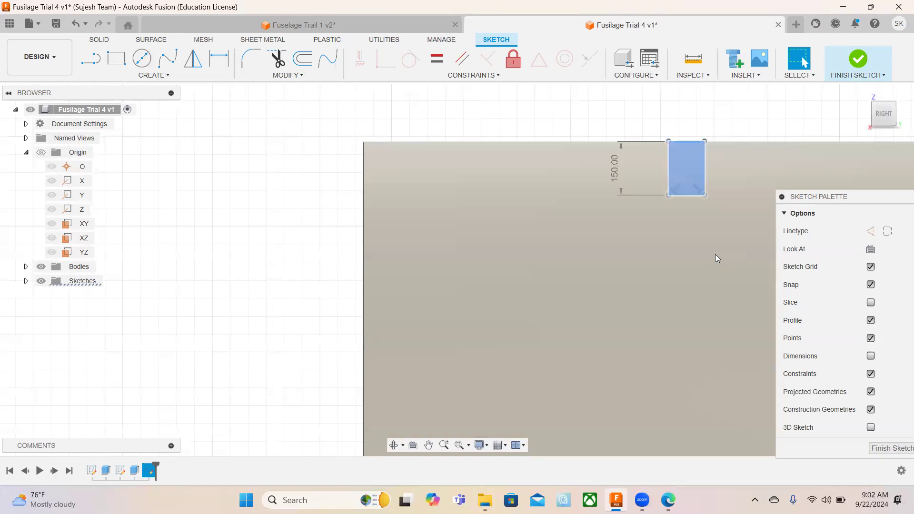
middle_click_drag(727, 255, 425, 256)
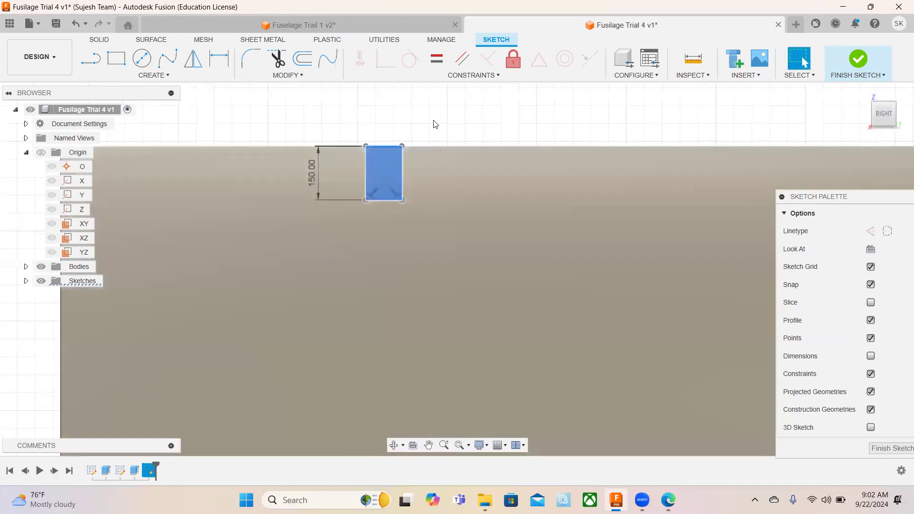
left_click(427, 118)
left_click(157, 76)
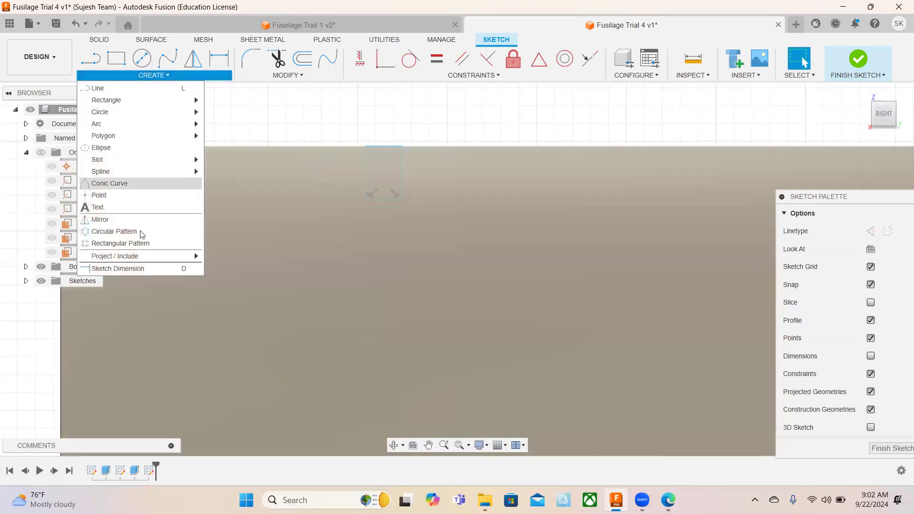
left_click(137, 244)
left_click_drag(356, 132, 417, 232)
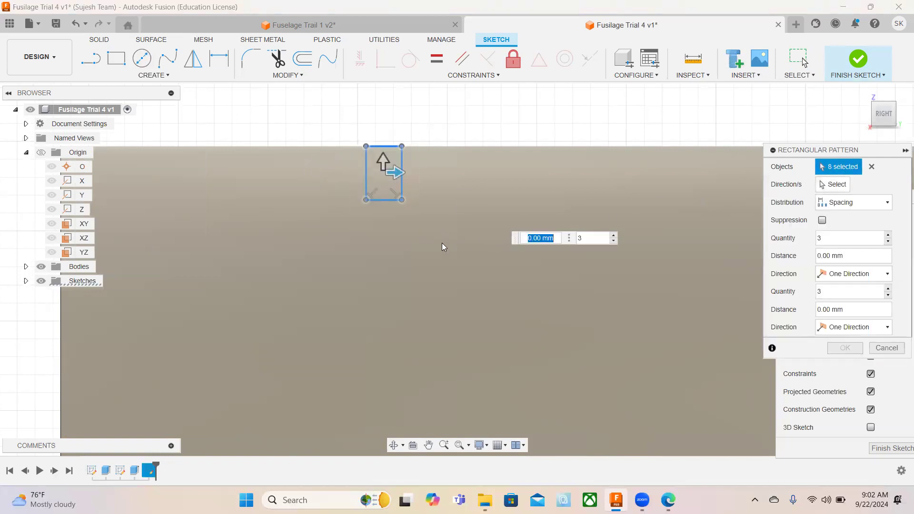
left_click(834, 185)
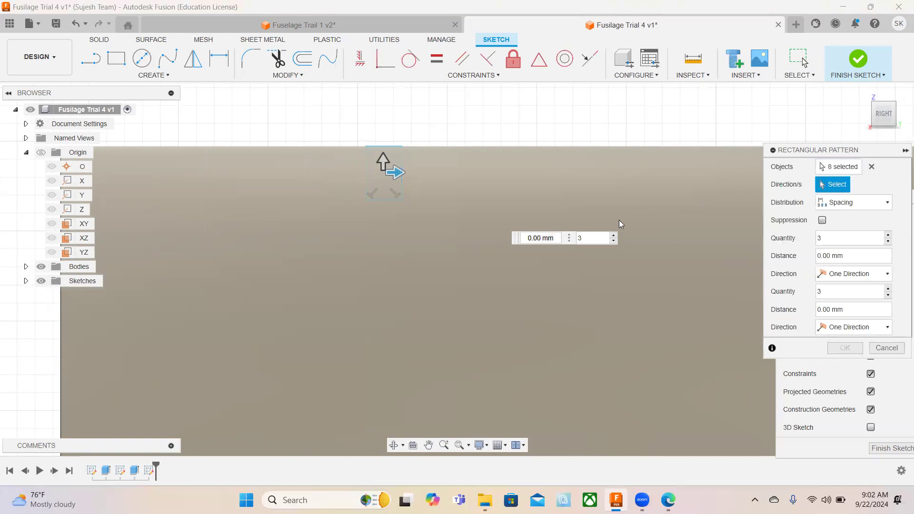
left_click(379, 146)
left_click(843, 204)
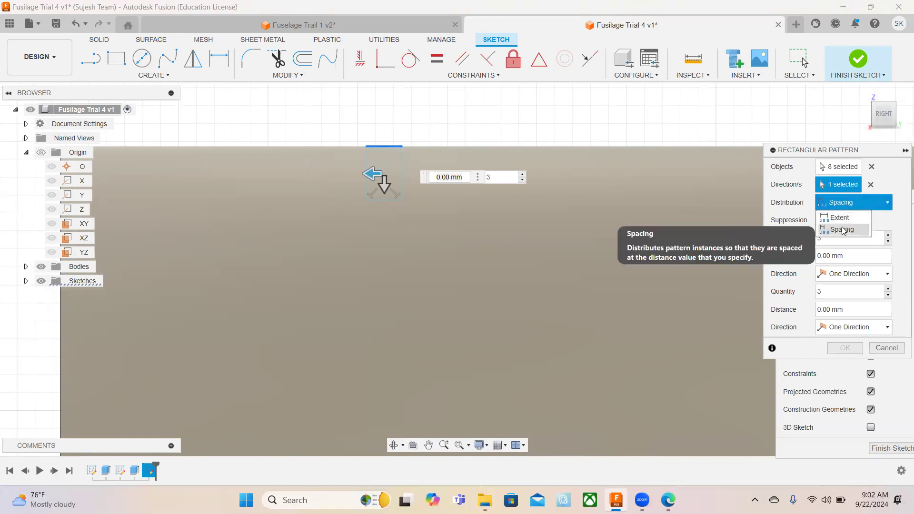
left_click(843, 231)
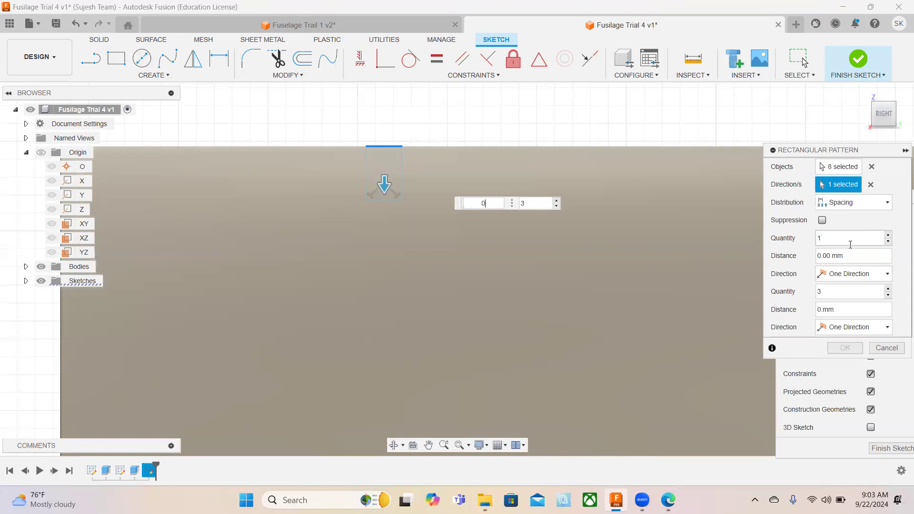
Pattern the rectangle with quantity 10 at -650 mm along the fuselage and quantity 1 in the second direction.
double_click(849, 239)
type("10")
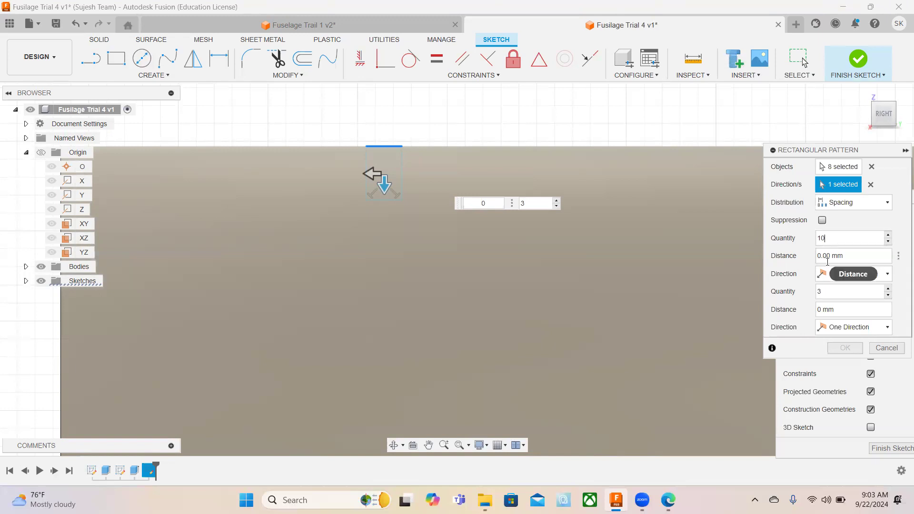
key("BackSpace")
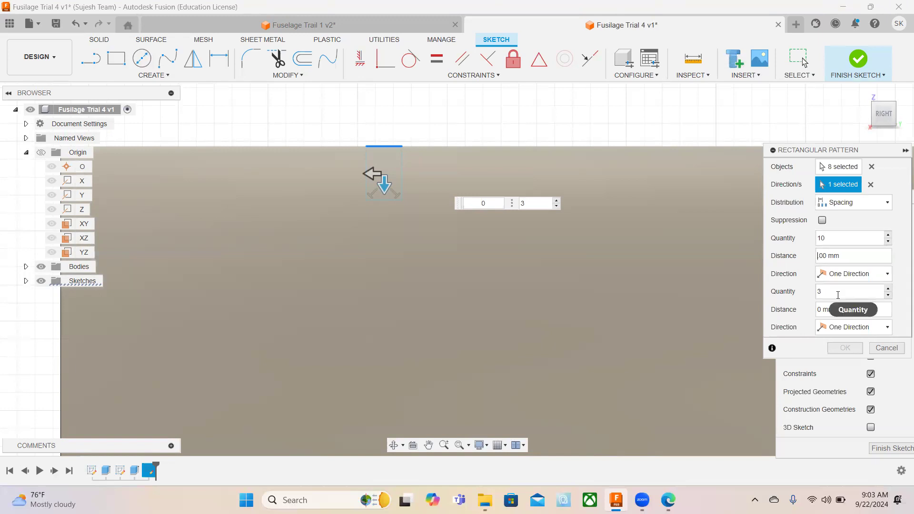
type("65")
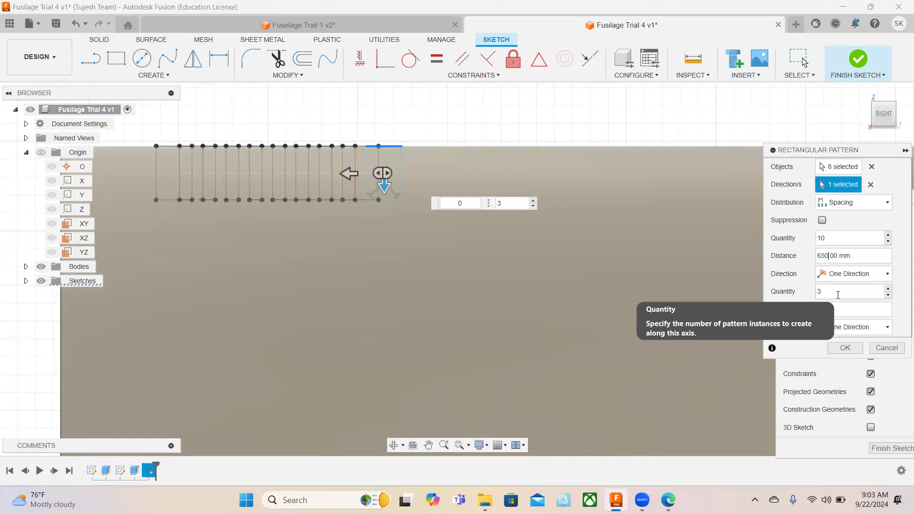
type("0")
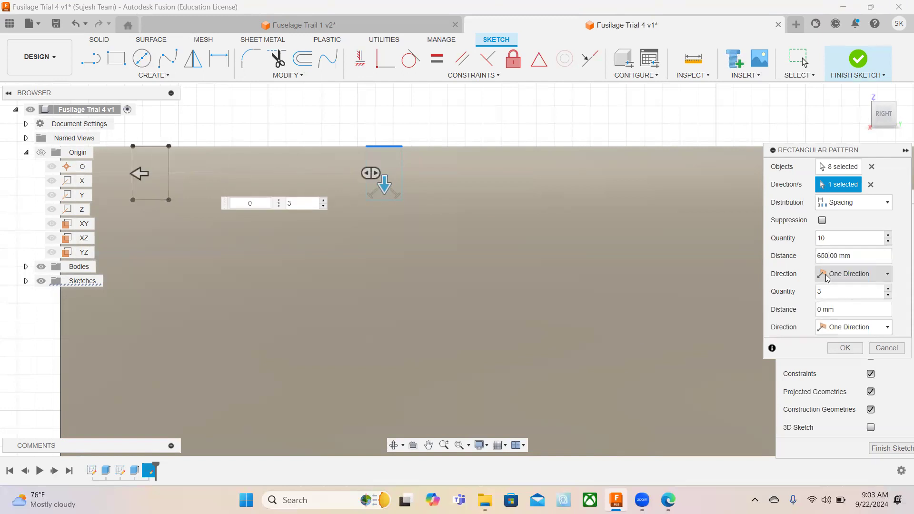
type("-")
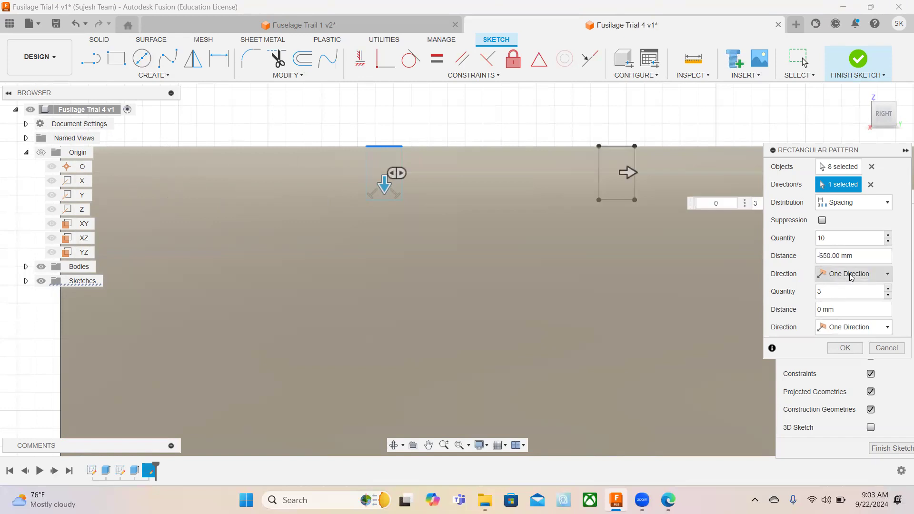
left_click(824, 292)
type("1")
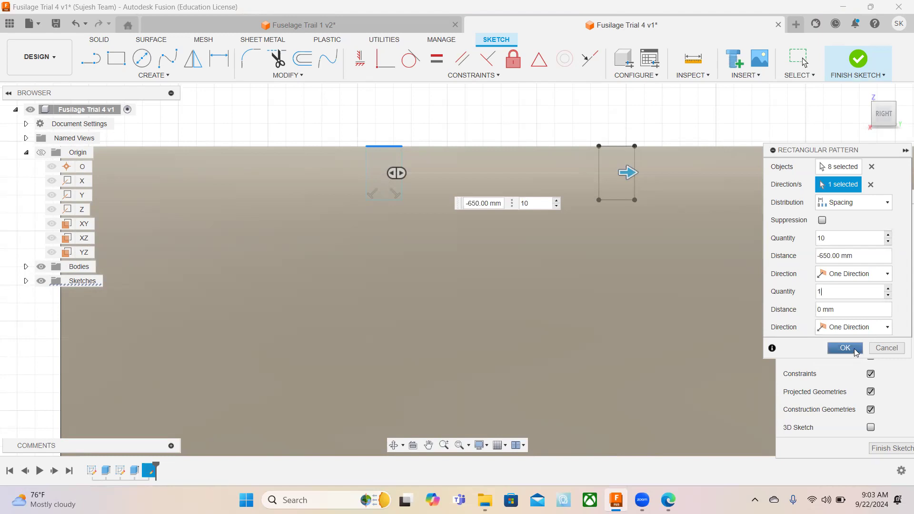
left_click(845, 348)
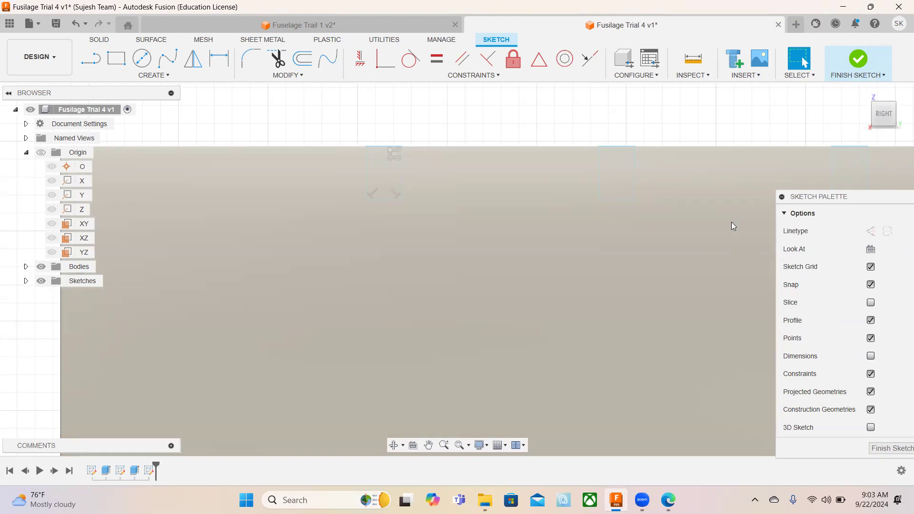
Draw a horizontal line on the fuselage's central axis, from near its left end to just short of the origin.
left_click(469, 446)
left_click(481, 475)
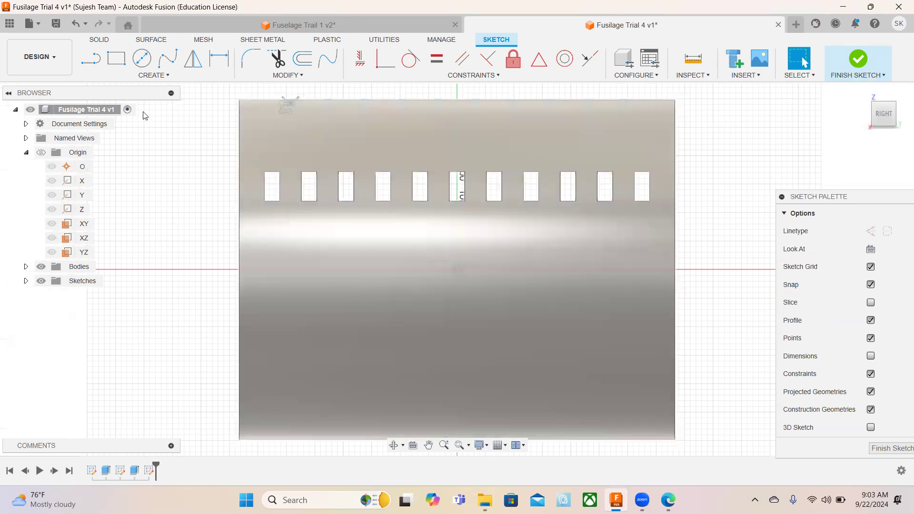
left_click(89, 60)
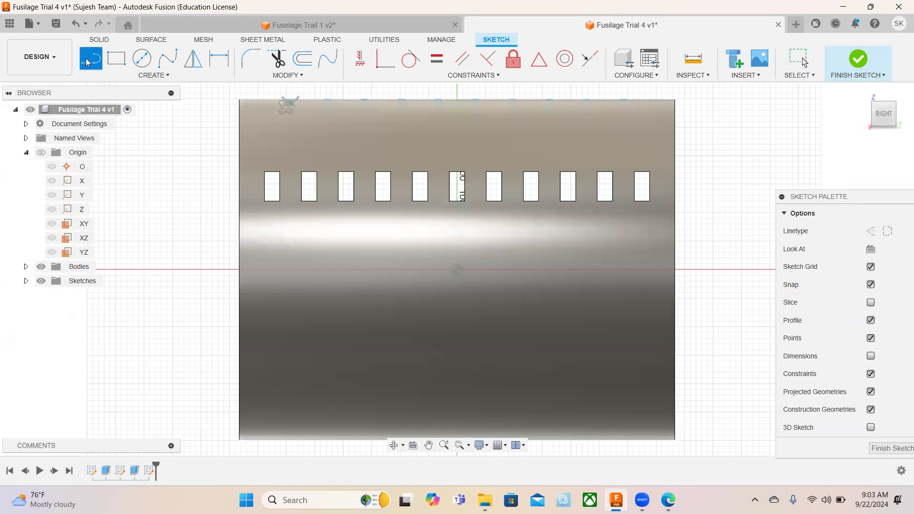
left_click(263, 269)
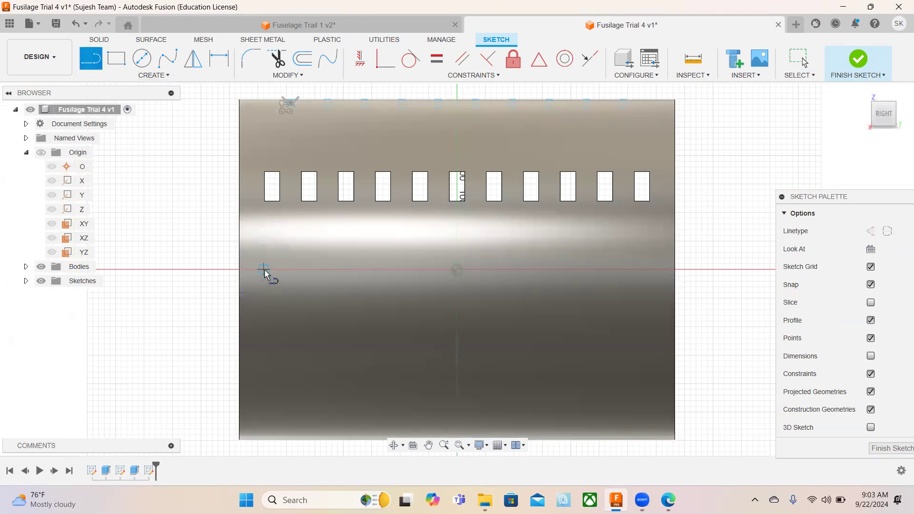
left_click(415, 272)
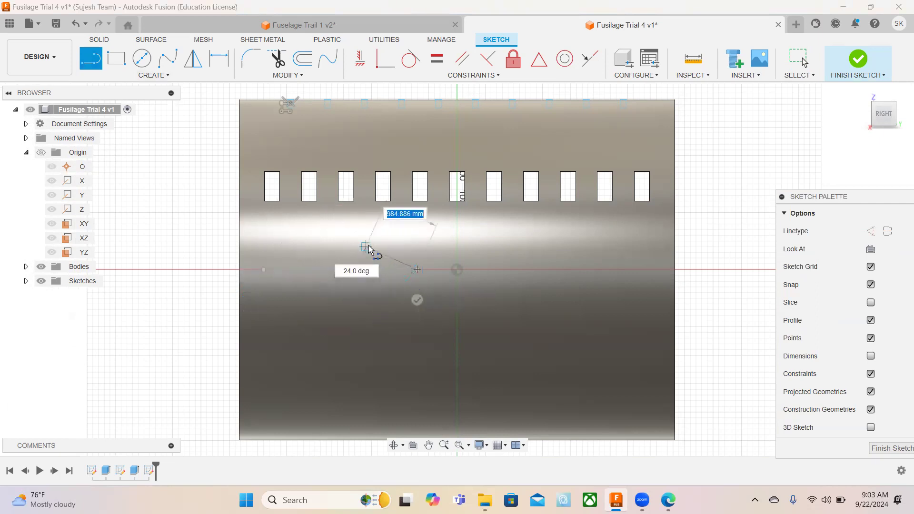
key("Escape")
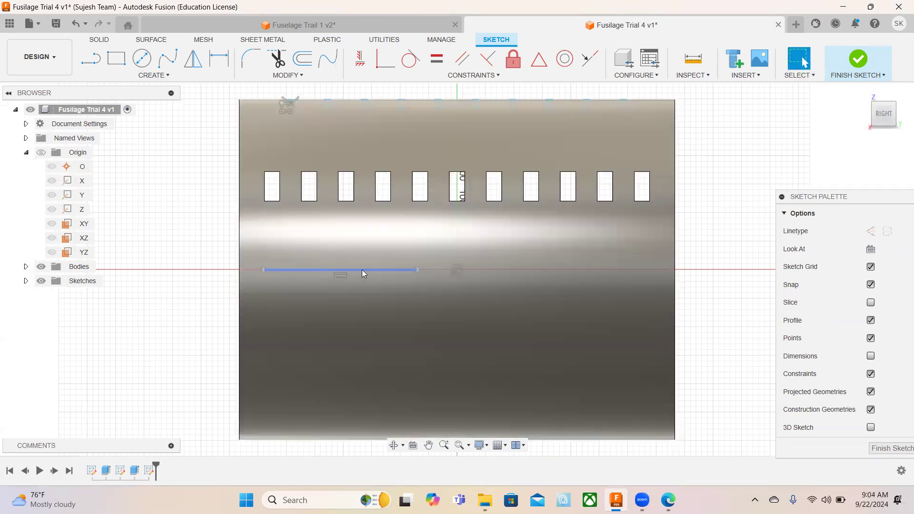
Convert the line on the central axis to construction geometry and finish the sketch.
left_click(363, 270)
left_click(870, 231)
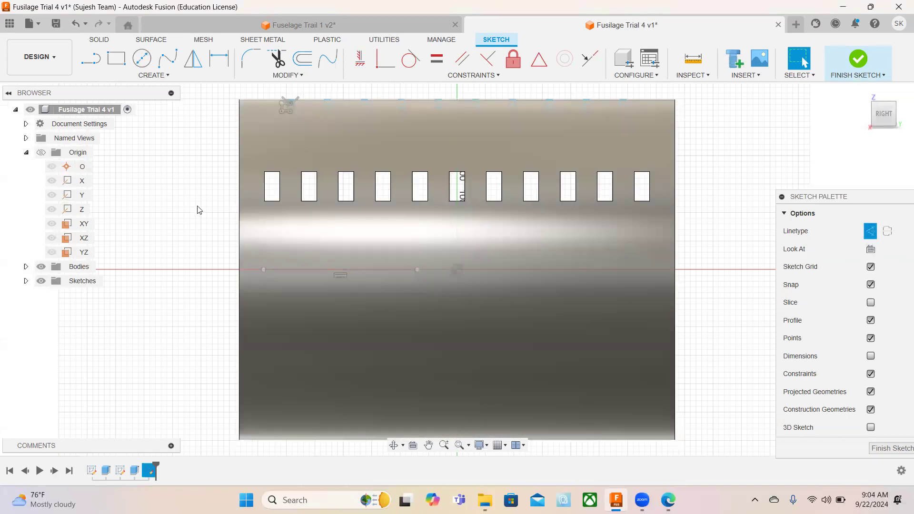
left_click(215, 238)
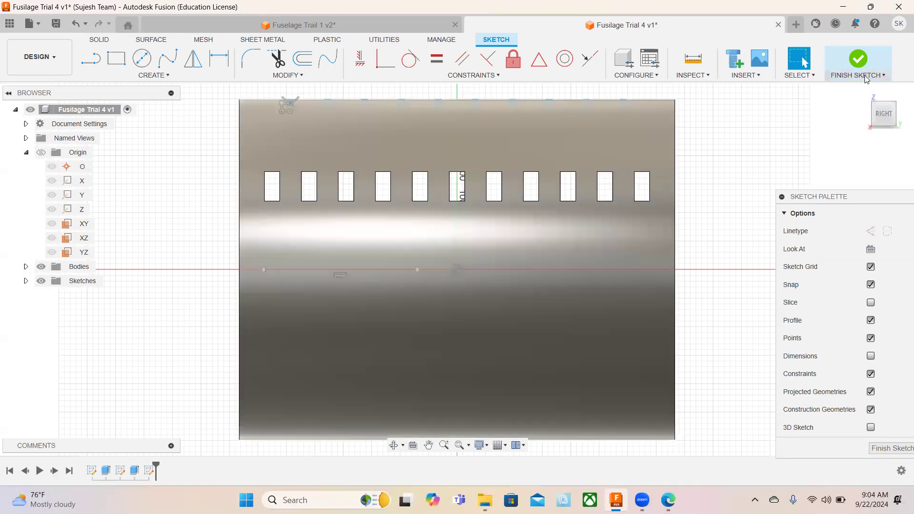
left_click(865, 79)
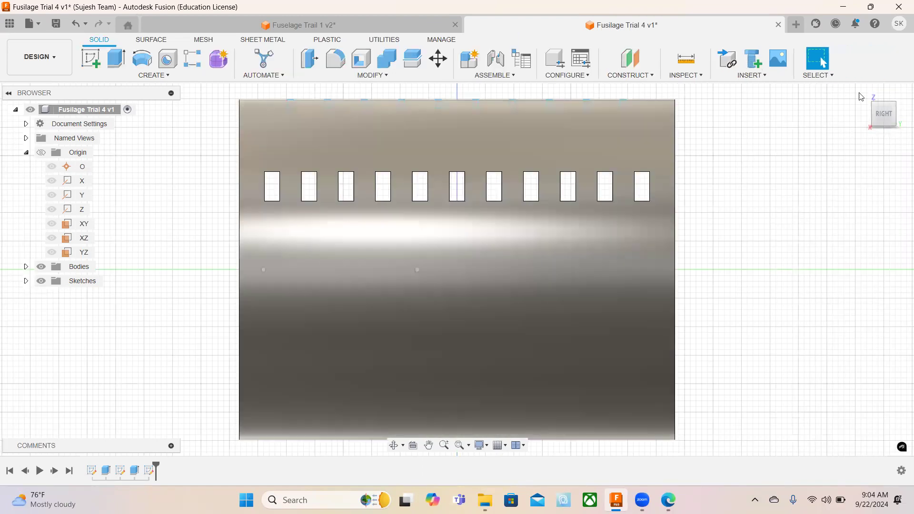
Start a Revolve of the ten patterned rectangle profiles about the construction line on the fuselage's central axis.
left_click(875, 100)
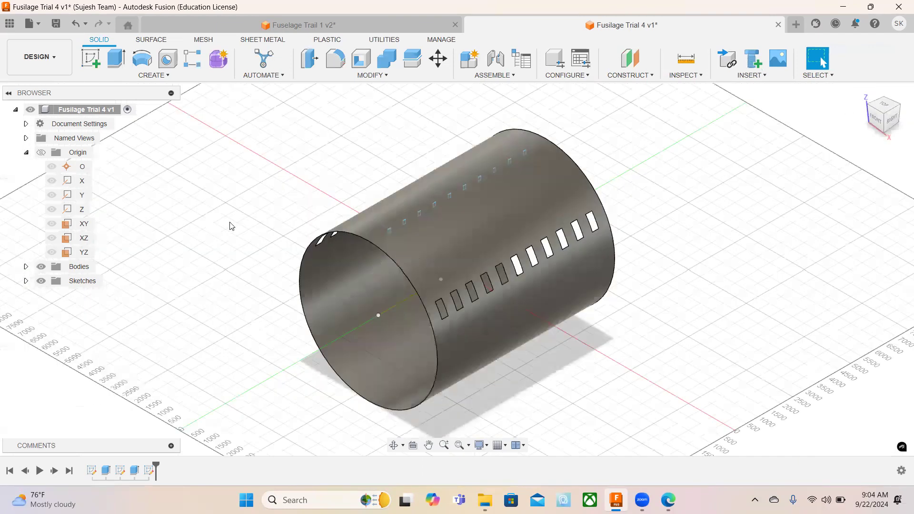
left_click(143, 63)
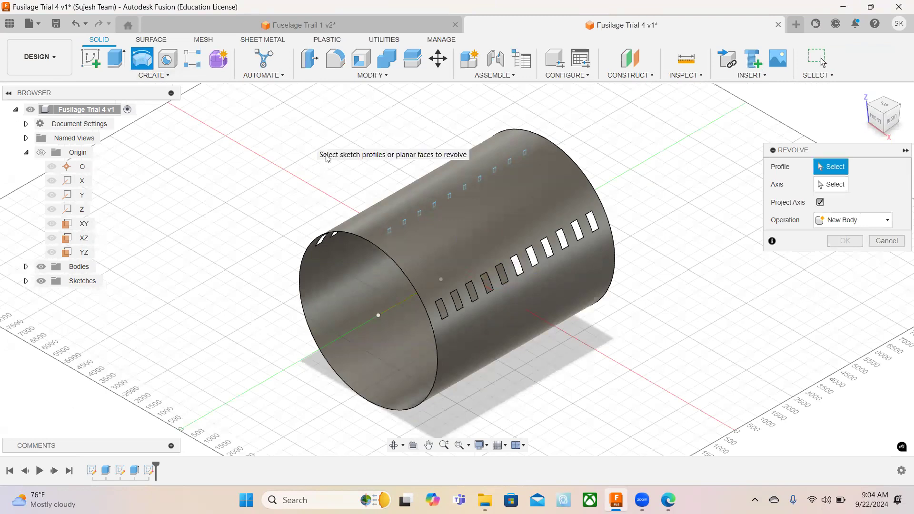
mouse_move(308, 140)
left_mouse_down()
mouse_move(480, 229)
mouse_move(567, 242)
left_mouse_up()
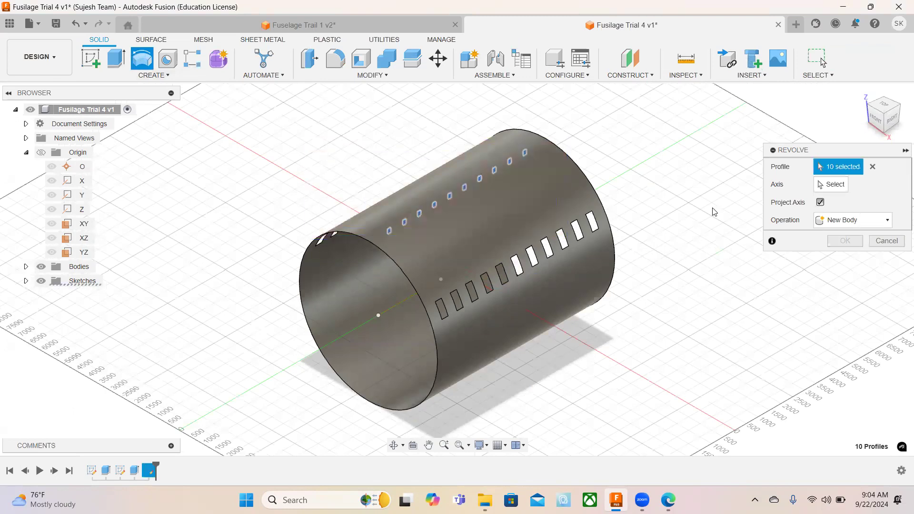
left_click(832, 188)
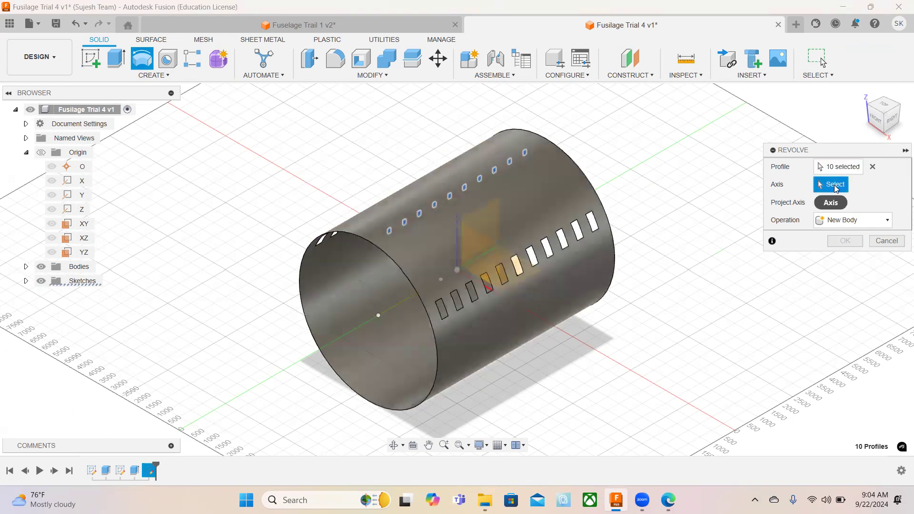
left_click(399, 305)
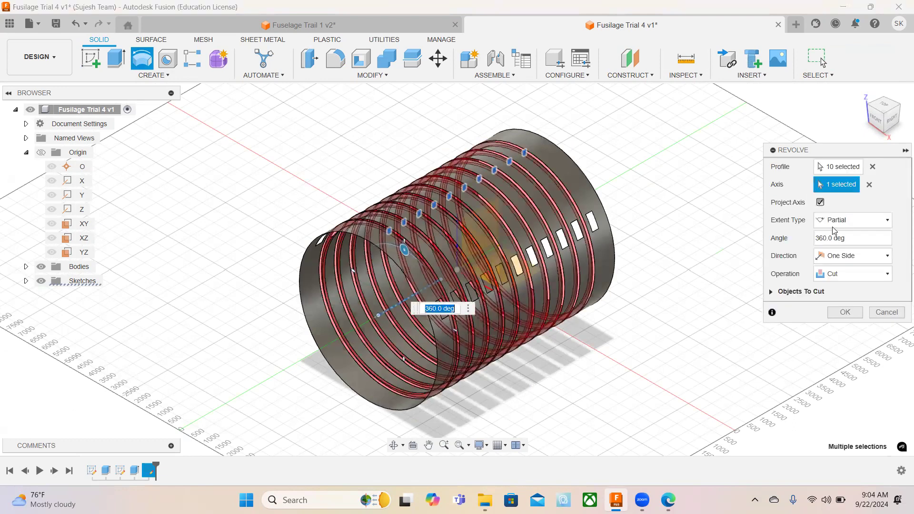
Set the revolve's extent type to Full and its operation to Join, and create the ring frames.
left_click(836, 222)
left_click(832, 260)
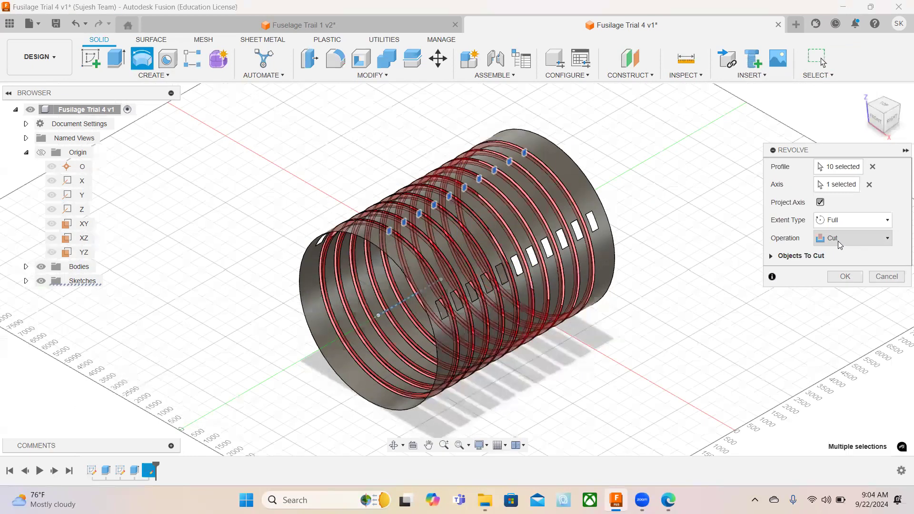
left_click(840, 241)
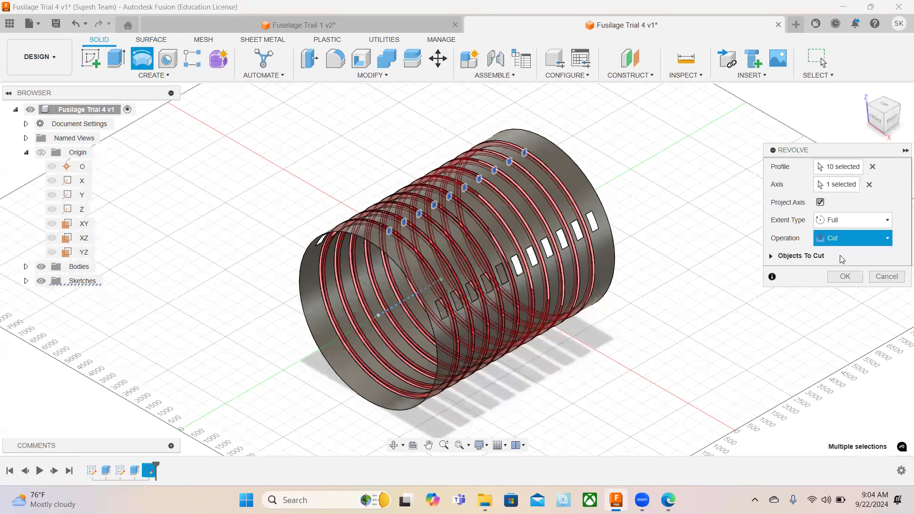
left_click(840, 255)
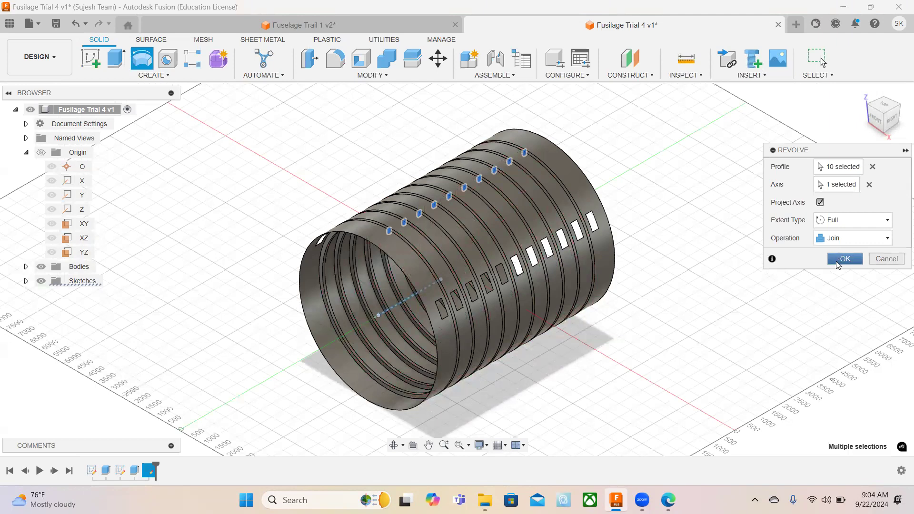
left_click(838, 263)
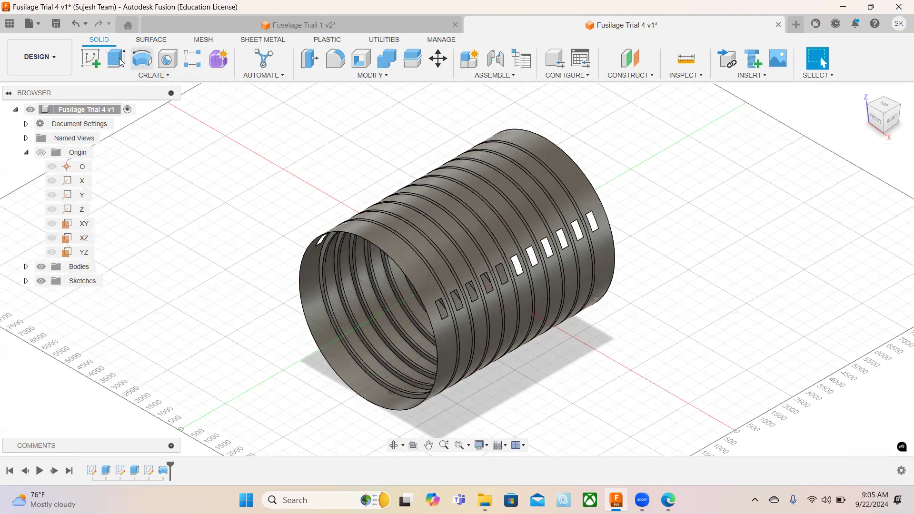
Start a sketch on the XZ plane and draw a 3000 mm vertical construction line from the origin to the ring's top.
left_click(94, 63)
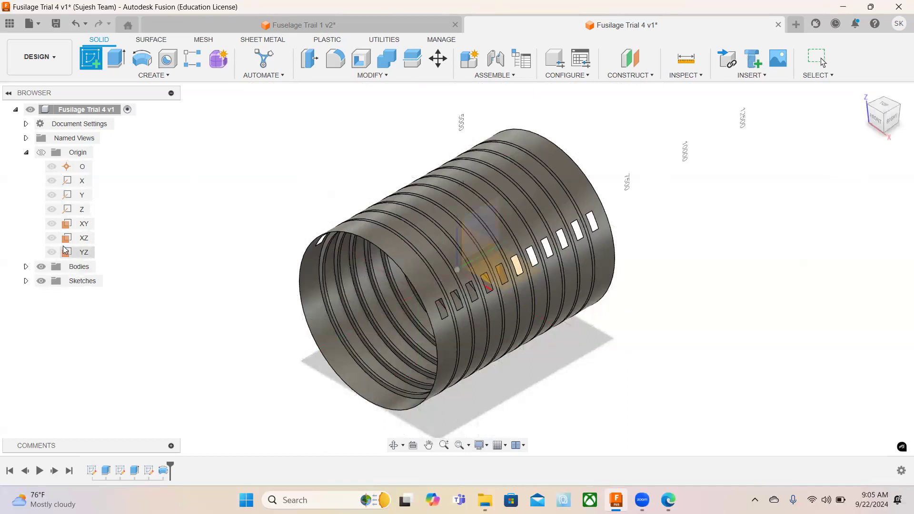
left_click(88, 242)
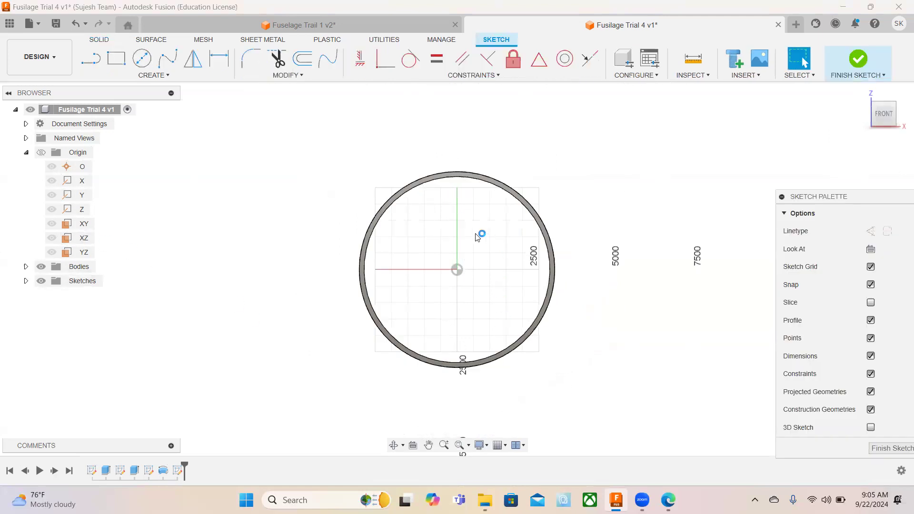
scroll(461, 180, "down", 2)
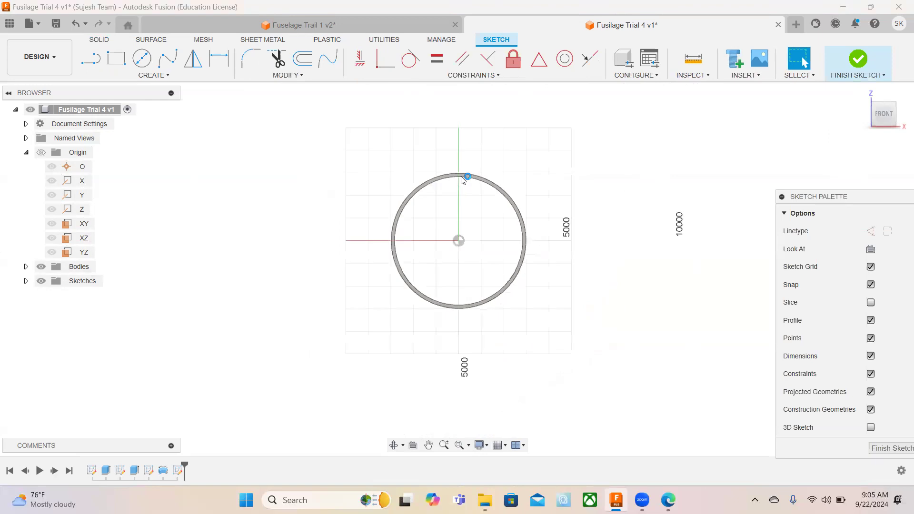
scroll(461, 179, "up", 8)
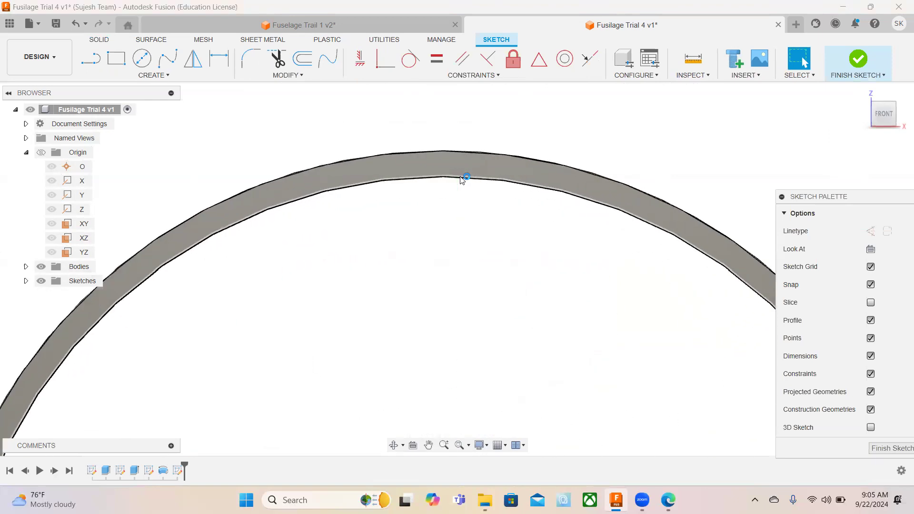
scroll(461, 180, "down", 5)
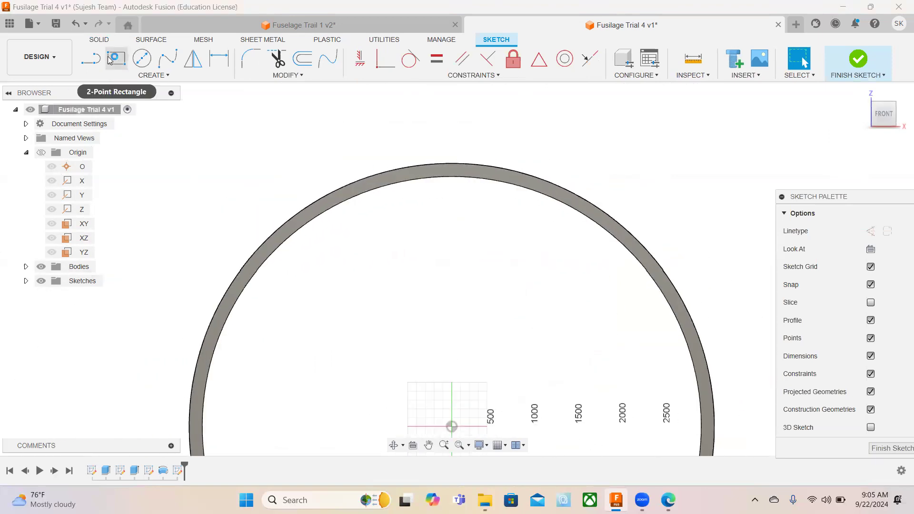
left_click(90, 59)
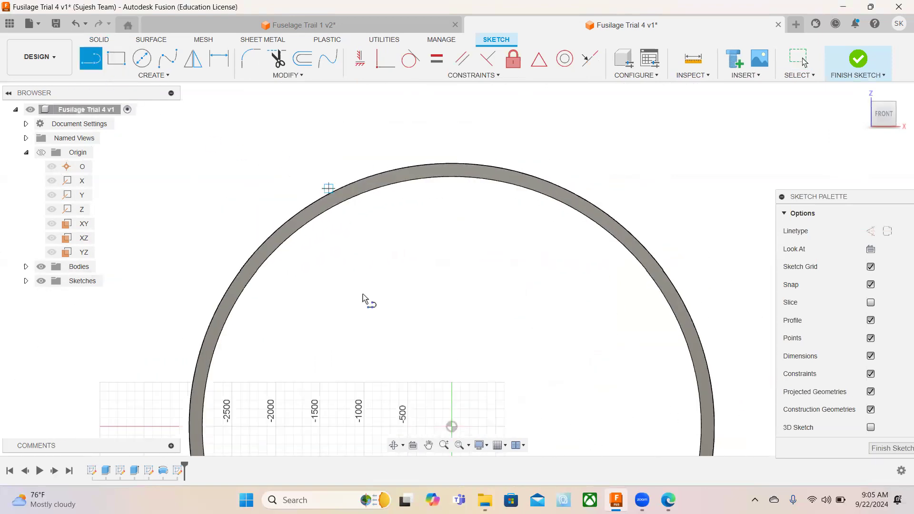
left_click(452, 427)
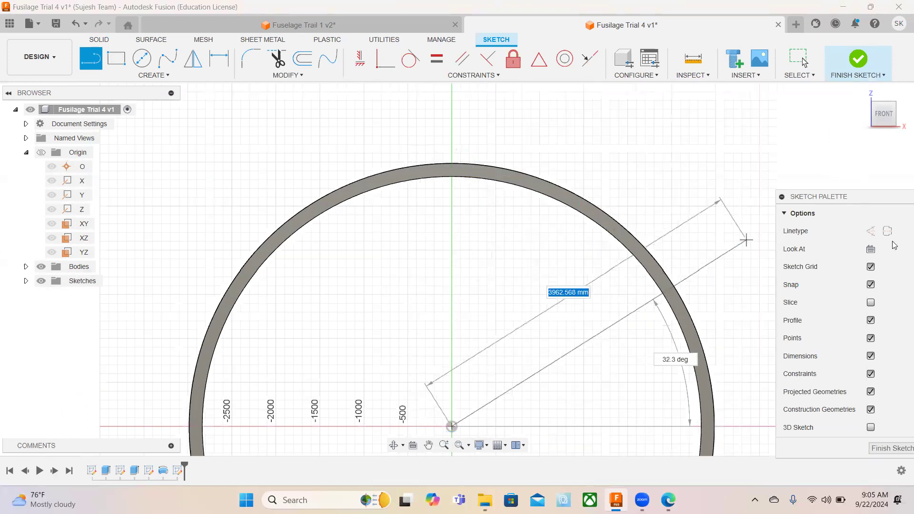
left_click(870, 232)
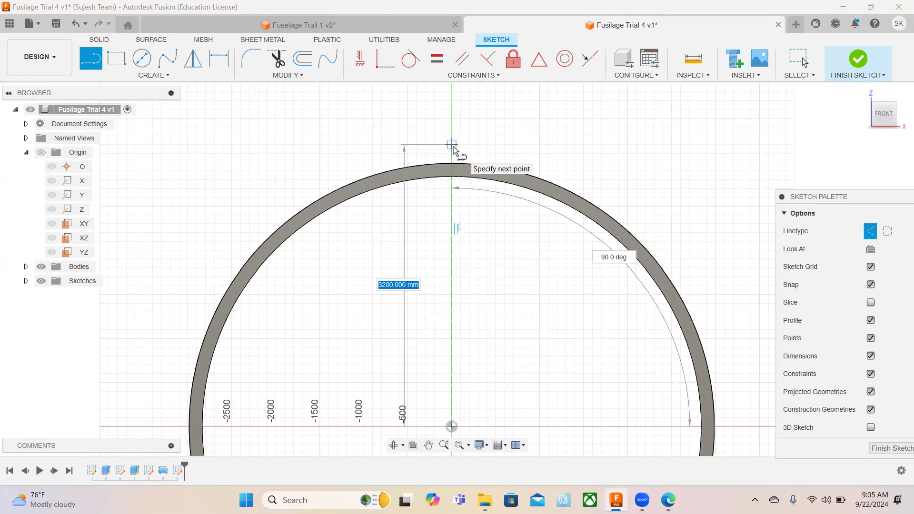
left_click(452, 183)
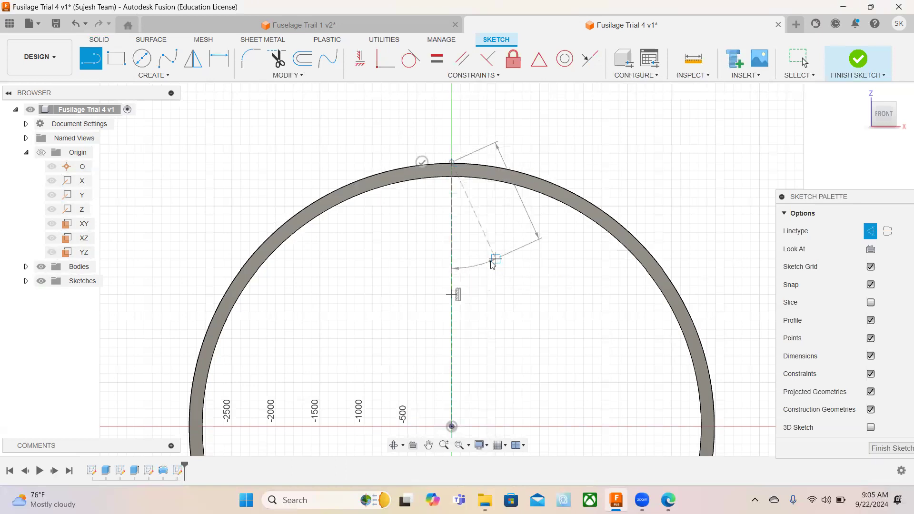
key("Escape")
Draw a 100 mm wide, 105 mm high construction-line rectangle below the ring, left of the vertical line, and hide the sketch dimensions.
scroll(458, 184, "down", 1)
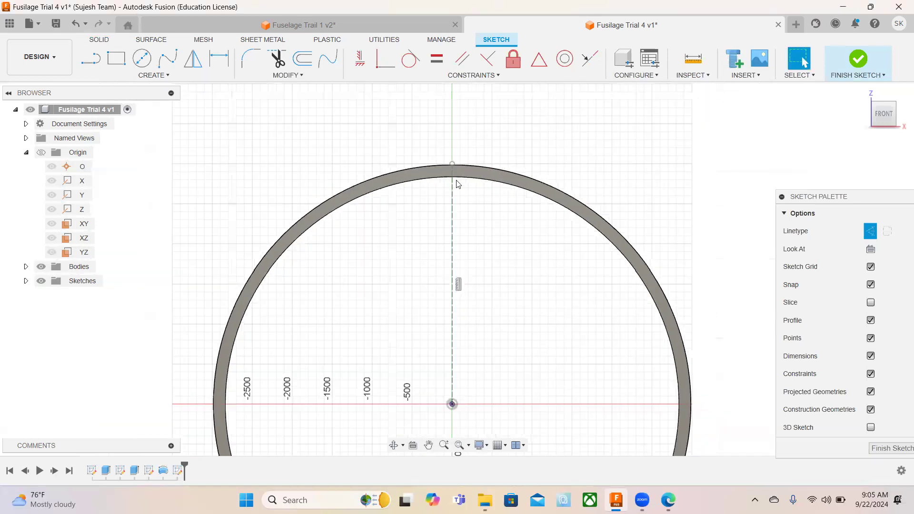
scroll(458, 185, "up", 2)
scroll(458, 184, "up", 2)
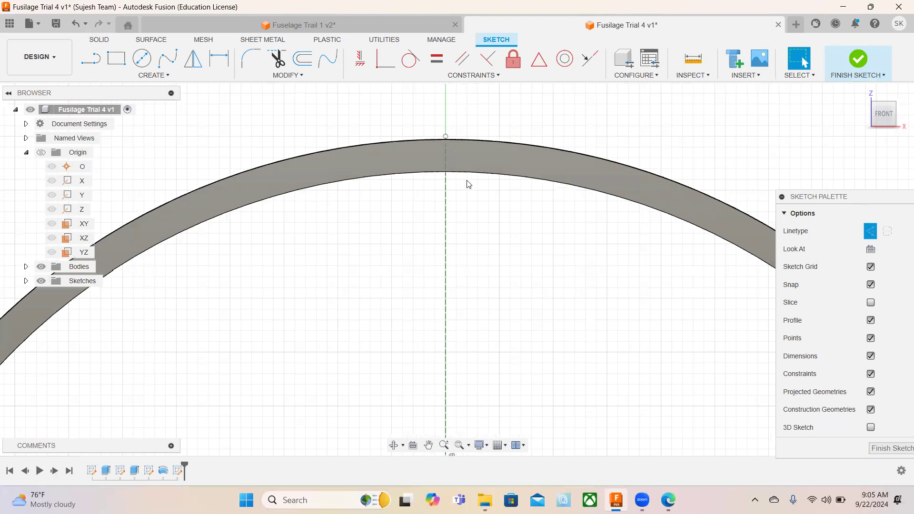
left_click(116, 64)
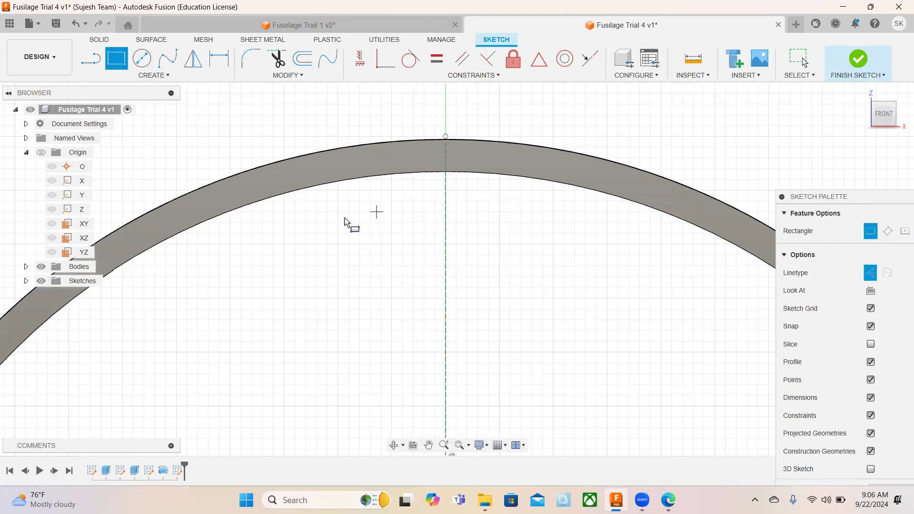
left_click(322, 216)
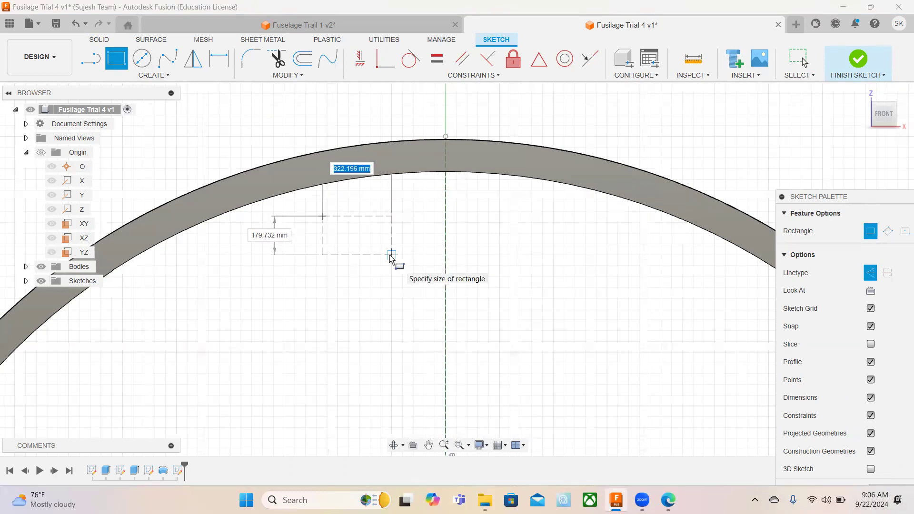
type("100")
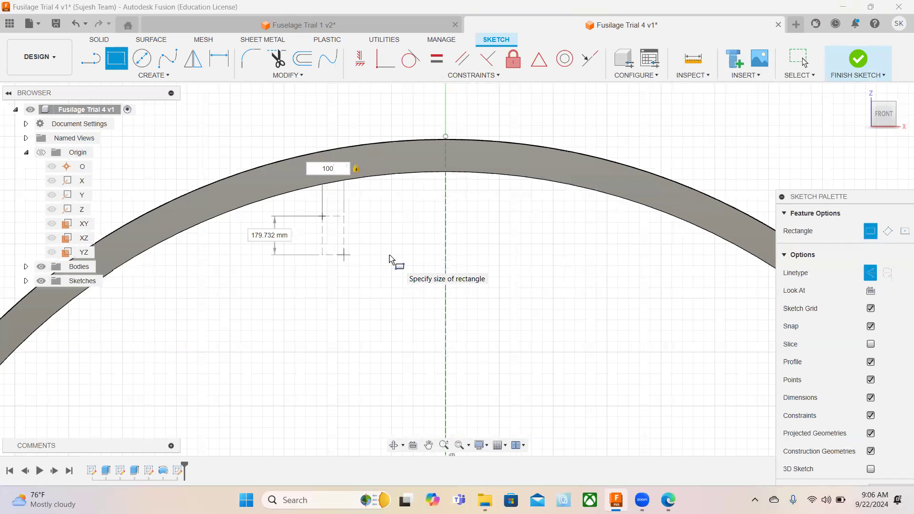
key("Tab")
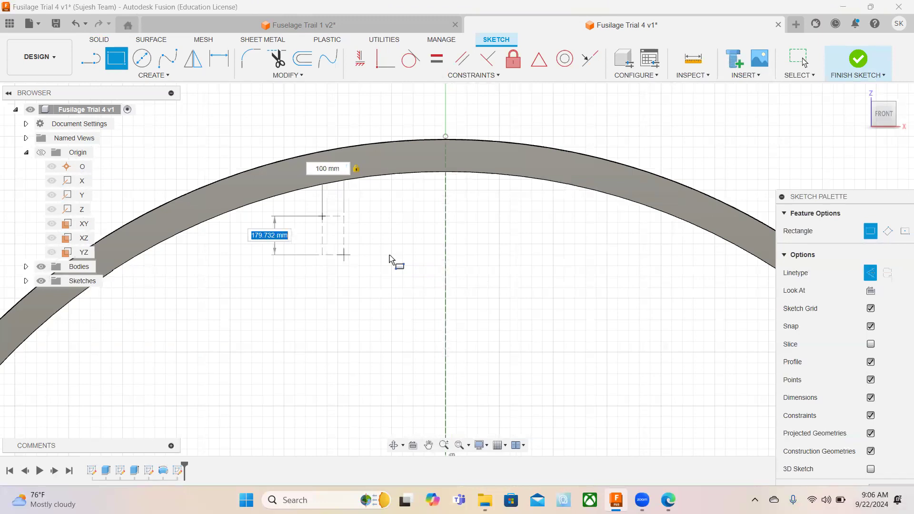
type("1")
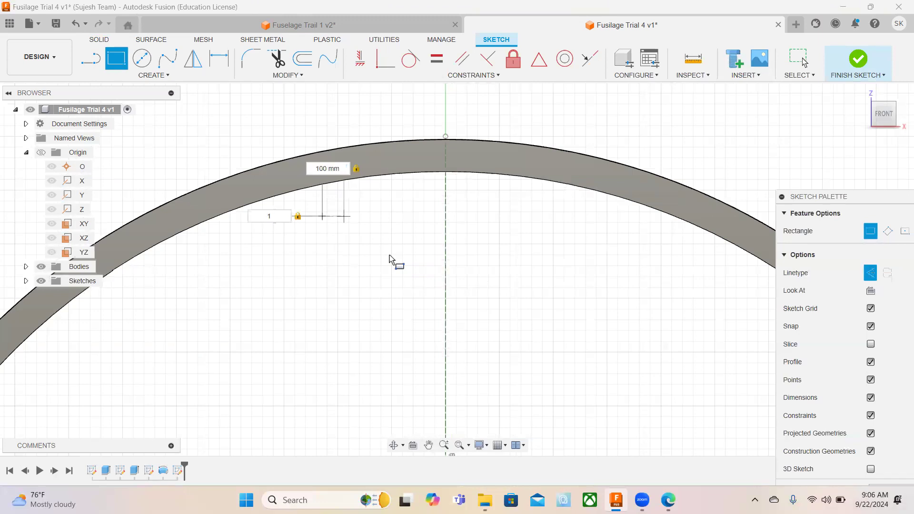
type("5")
key("Return")
key("Escape")
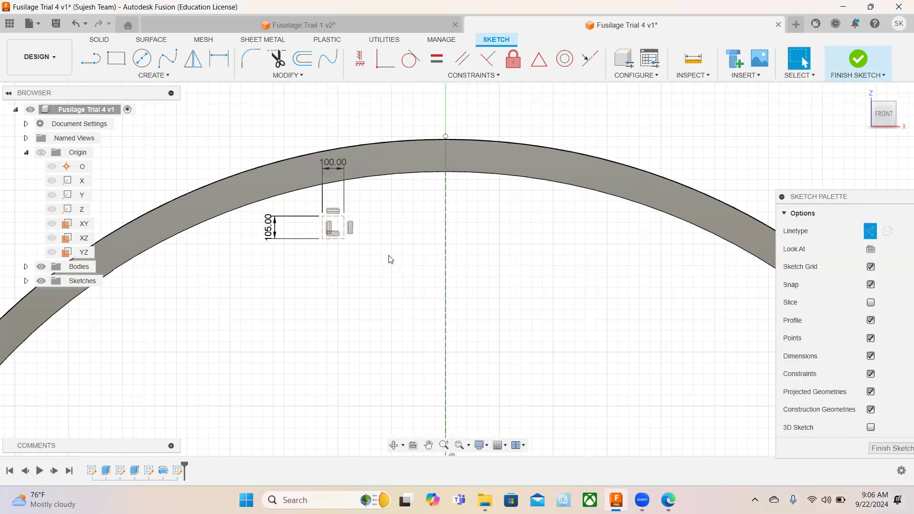
left_click(871, 356)
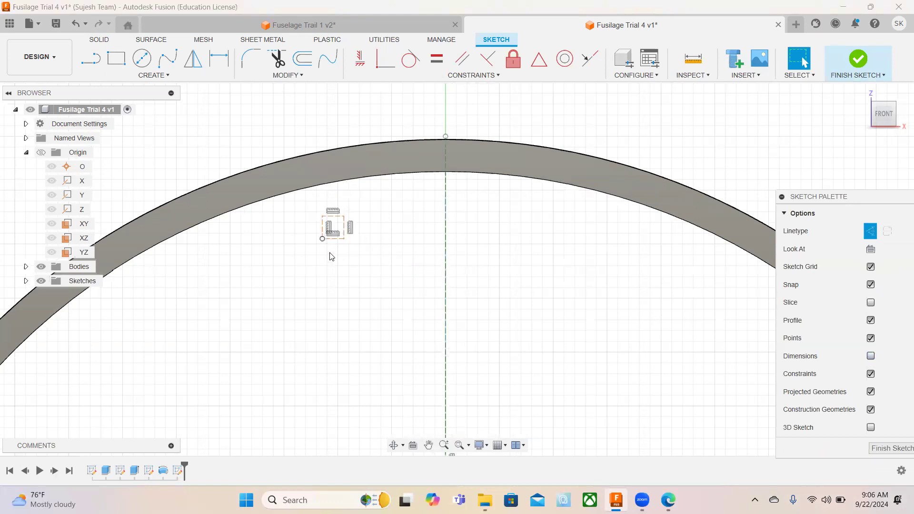
Move the rectangle by 520.658 mm in X and -301.551 mm in Y onto the ring's top, roughly centred on the vertical construction line.
left_click(310, 79)
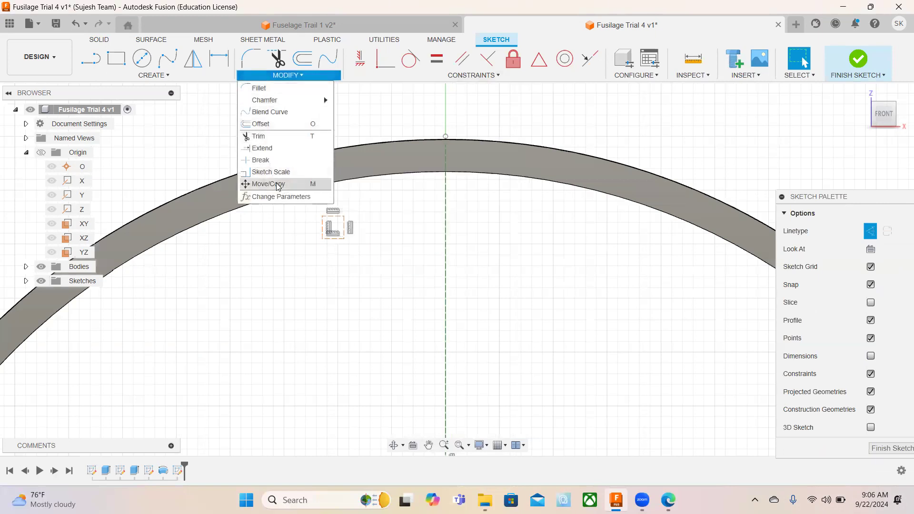
key("m")
left_click_drag(311, 206, 367, 260)
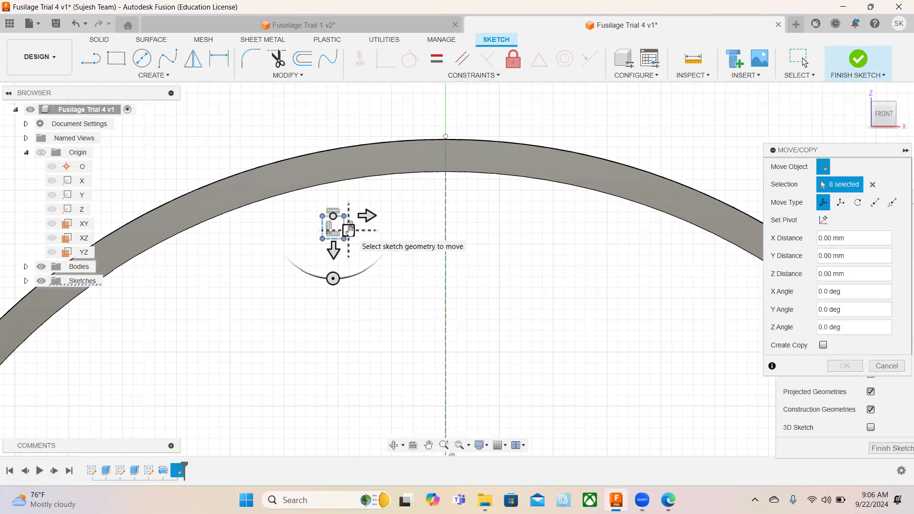
mouse_move(349, 231)
left_mouse_down()
mouse_move(386, 231)
mouse_move(437, 206)
mouse_move(459, 170)
left_mouse_up()
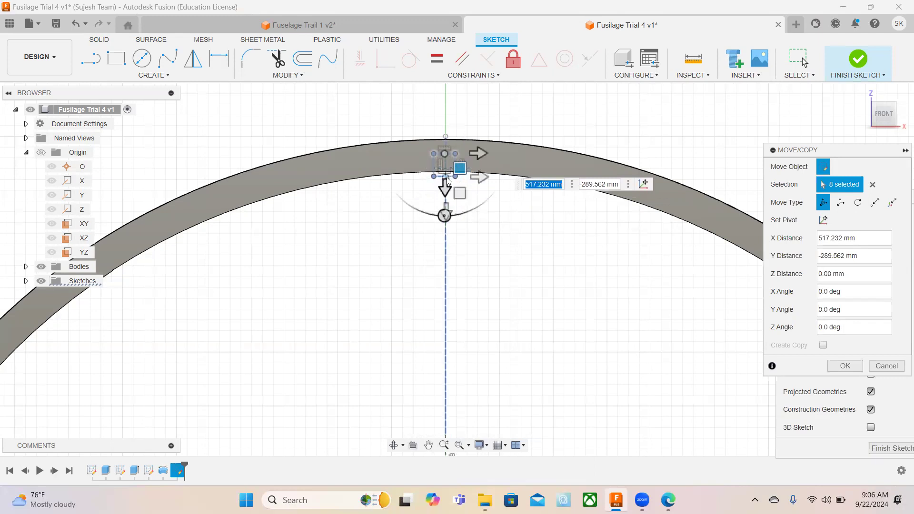
scroll(447, 181, "up", 3)
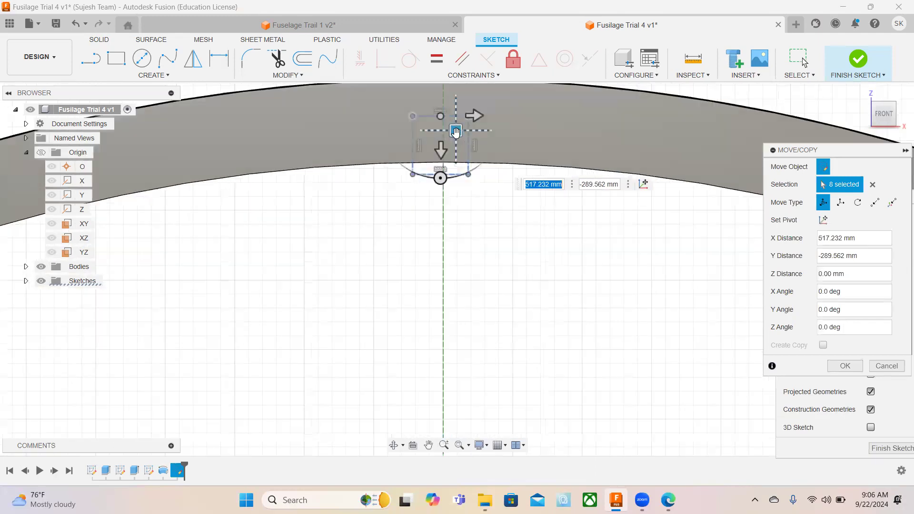
left_click_drag(457, 145, 458, 125)
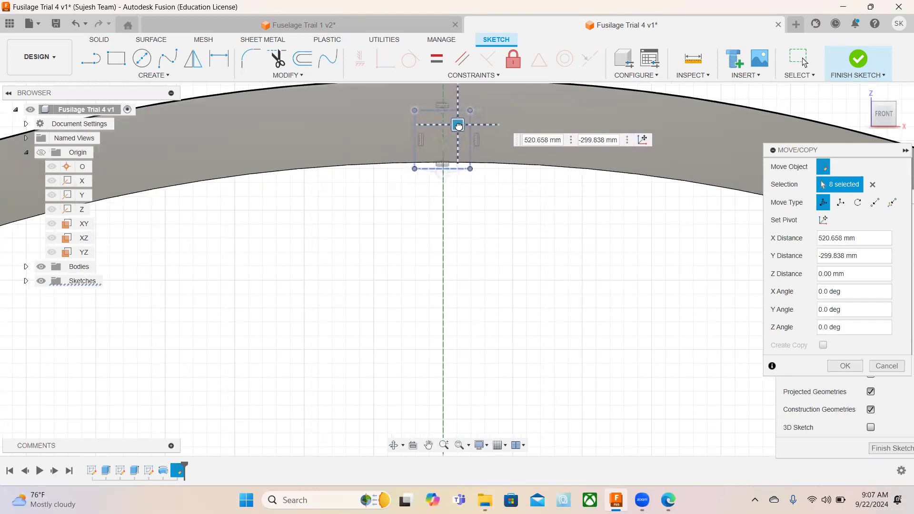
left_click_drag(459, 125, 458, 125)
scroll(444, 151, "up", 2)
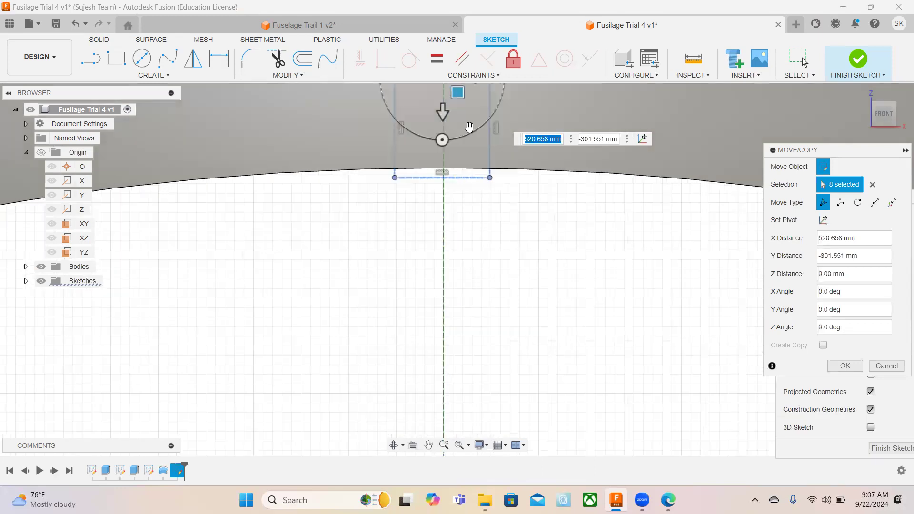
scroll(467, 180, "down", 4)
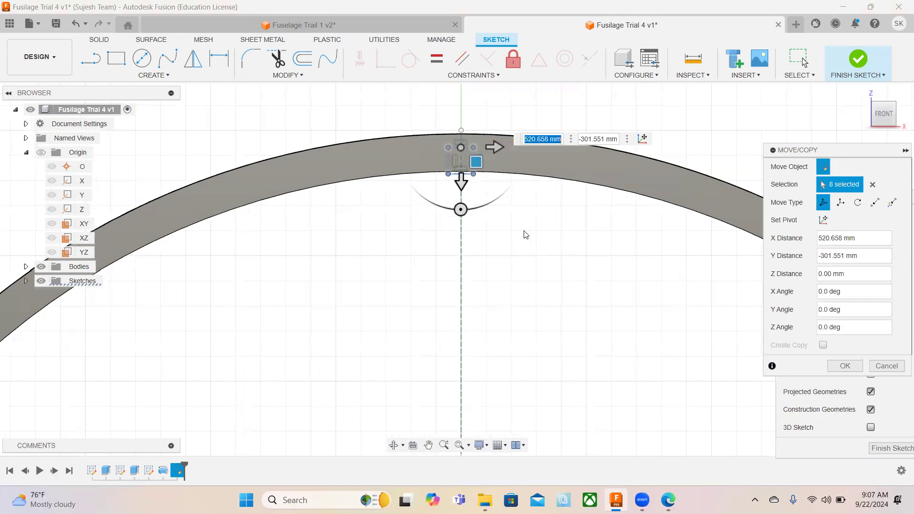
key("Return")
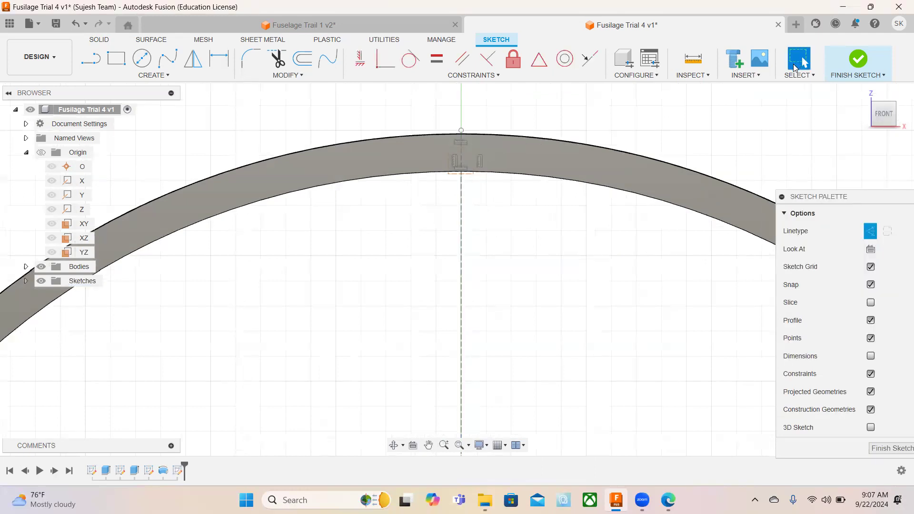
Delete the vertical construction line running from the origin to the ring's top.
left_click(461, 244)
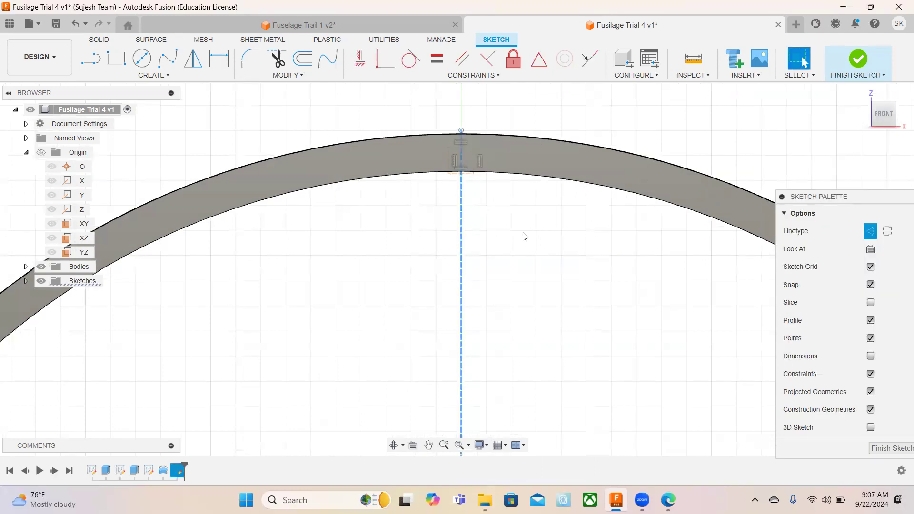
key("Escape")
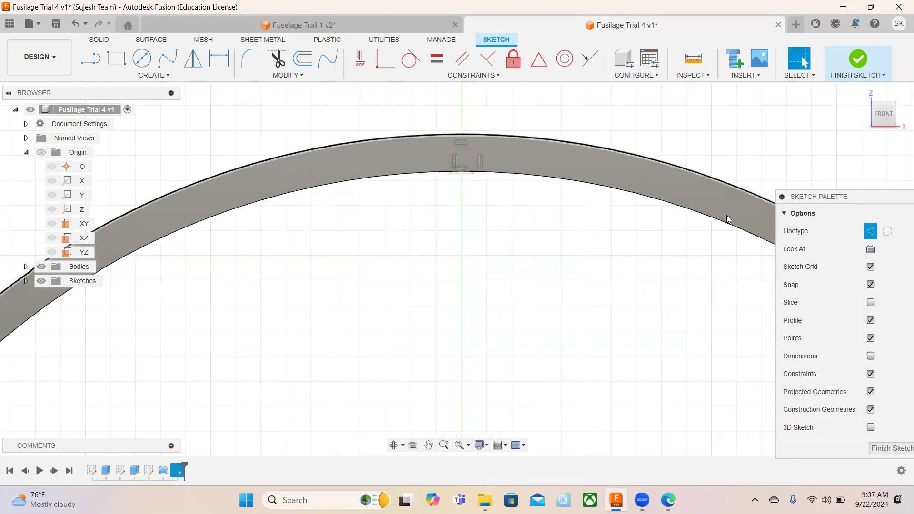
Circular-pattern the rectangle at the ring's top about the origin with Full distribution and a quantity of 12.
left_click(165, 78)
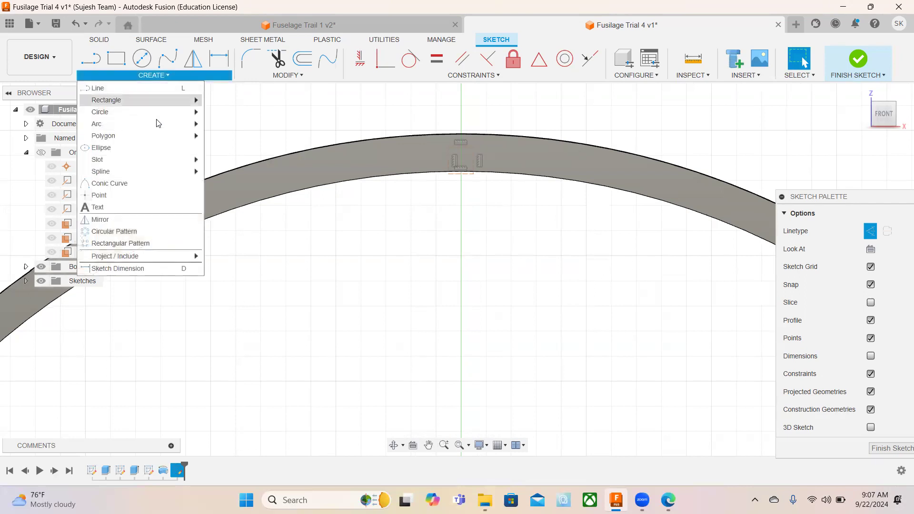
left_click(136, 232)
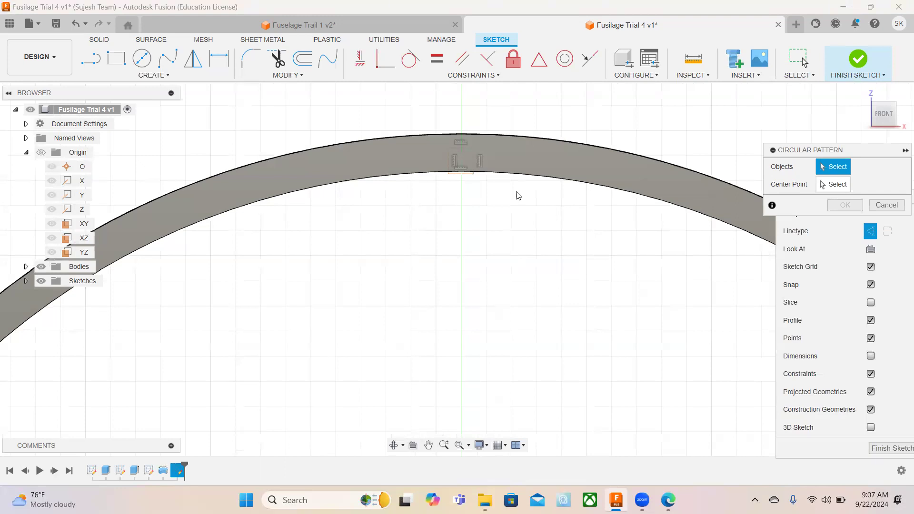
left_click_drag(432, 138, 495, 191)
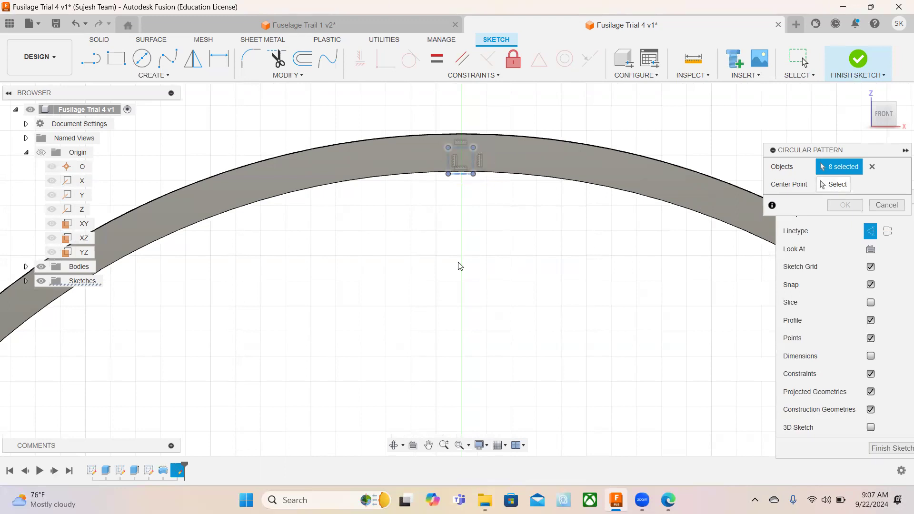
scroll(399, 288, "up", 5)
scroll(399, 288, "down", 5)
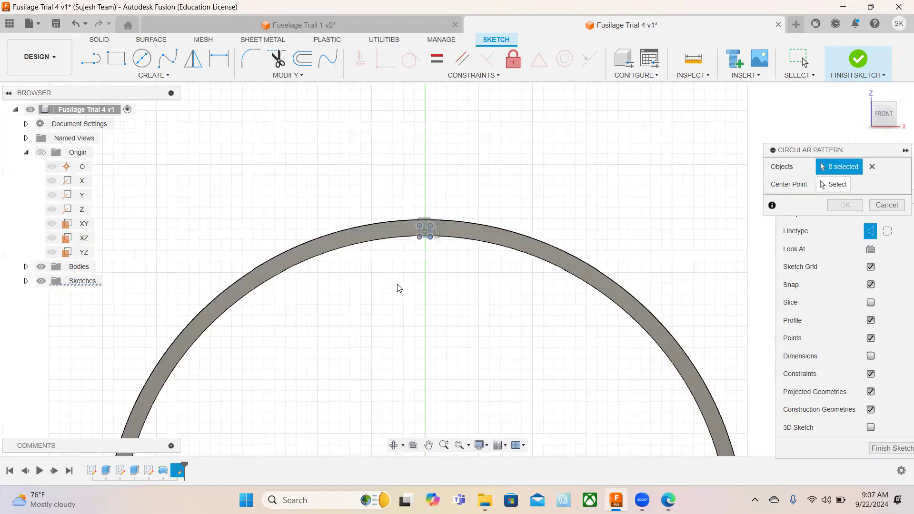
scroll(435, 401, "down", 3)
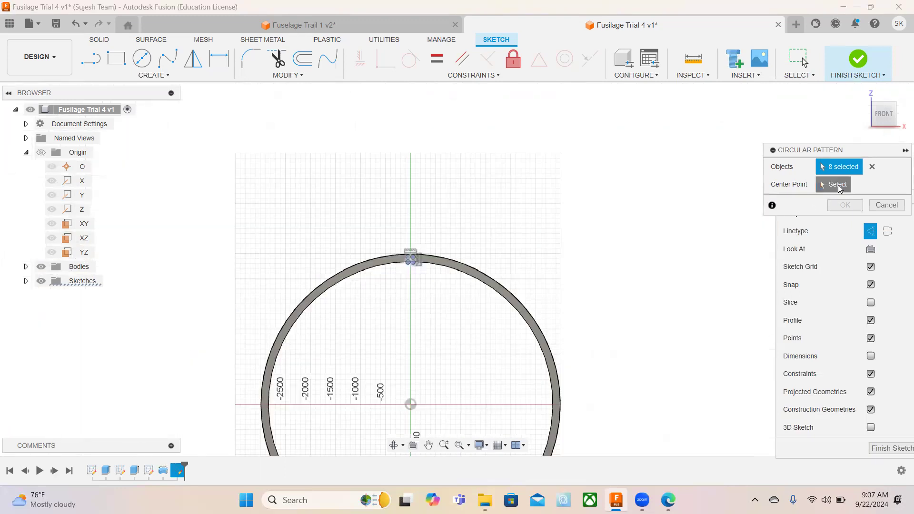
left_click(838, 185)
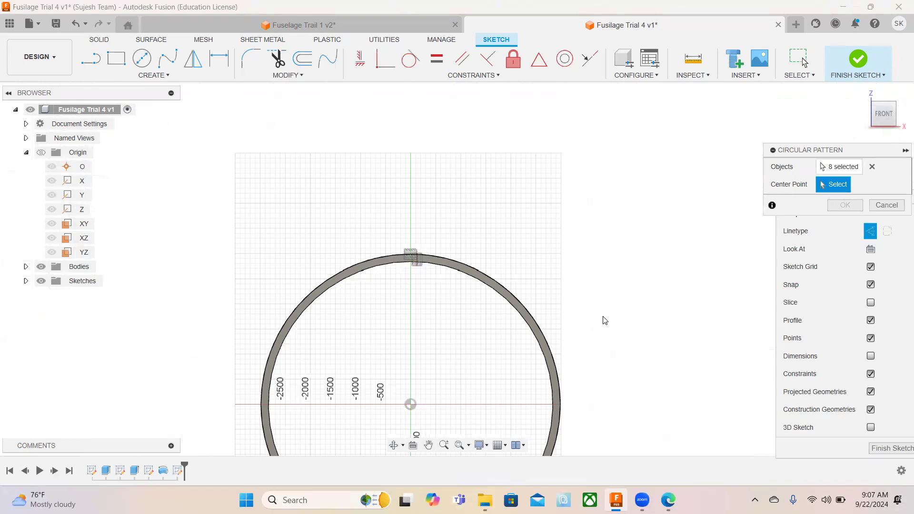
left_click(411, 404)
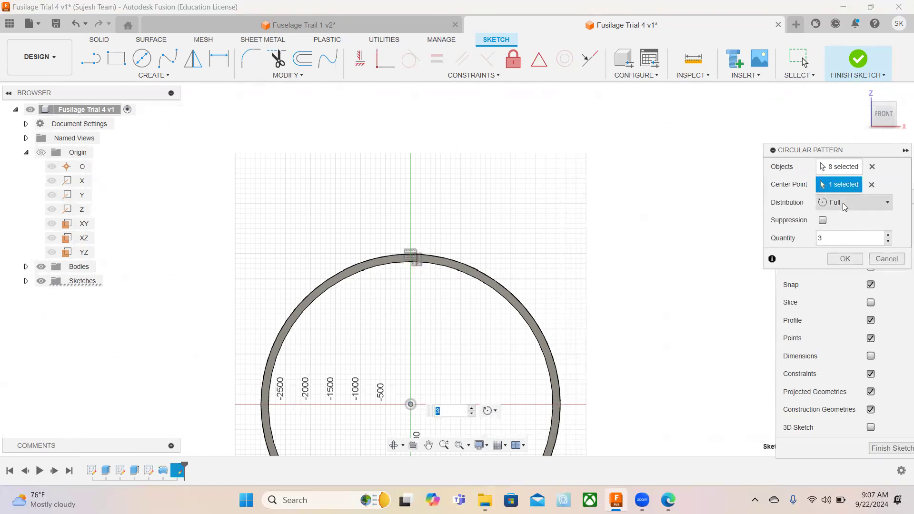
left_click(820, 238)
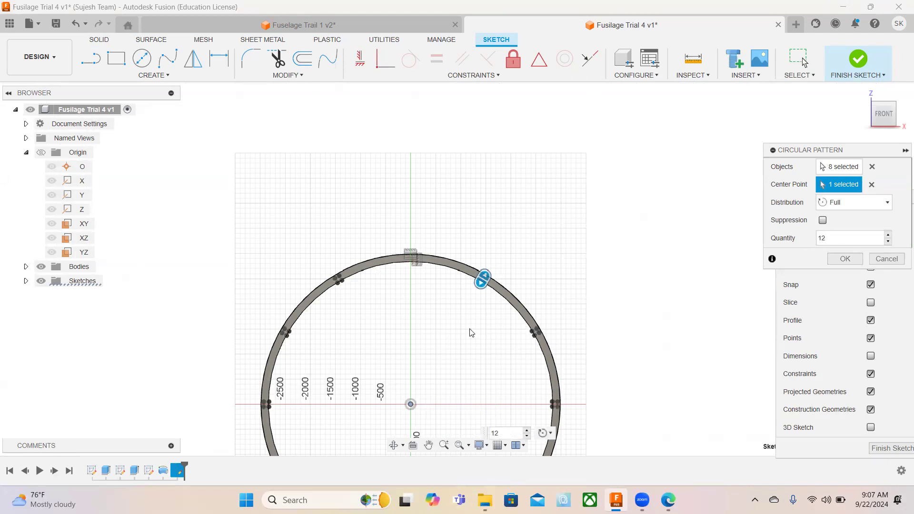
scroll(459, 357, "down", 5)
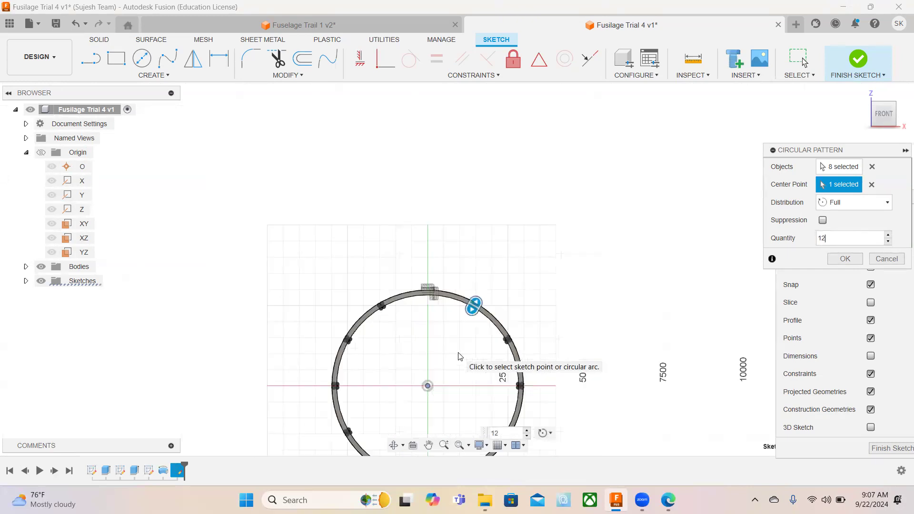
scroll(458, 354, "up", 5)
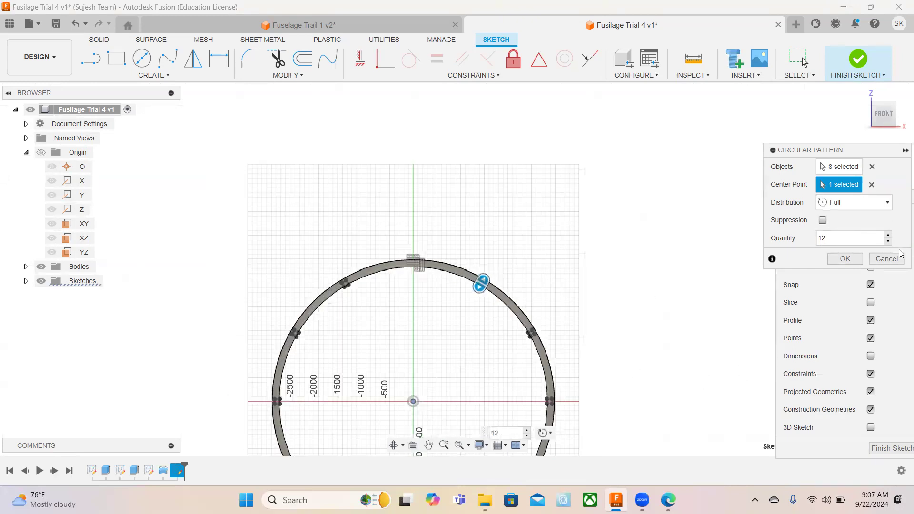
left_click(845, 259)
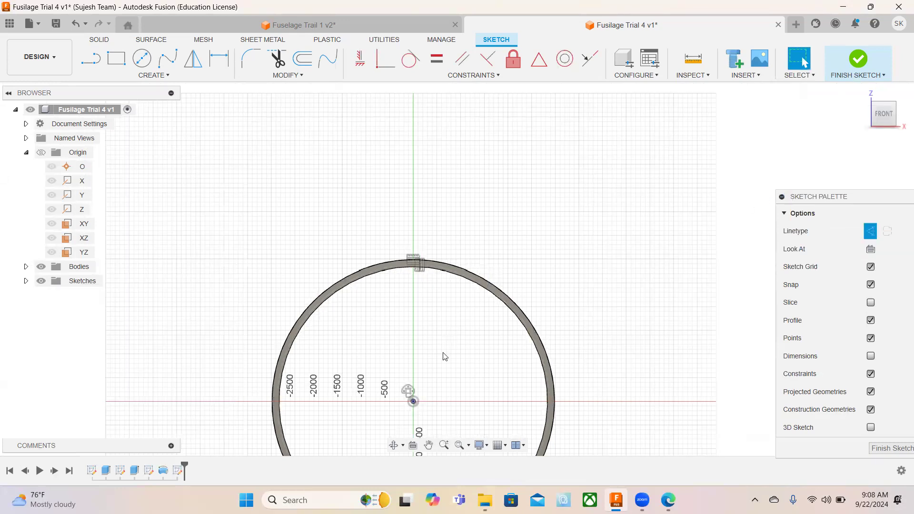
Inspect the patterned rectangles around the ring from different angles and up close in the front view.
middle_click_drag(444, 356, 496, 200, "shift")
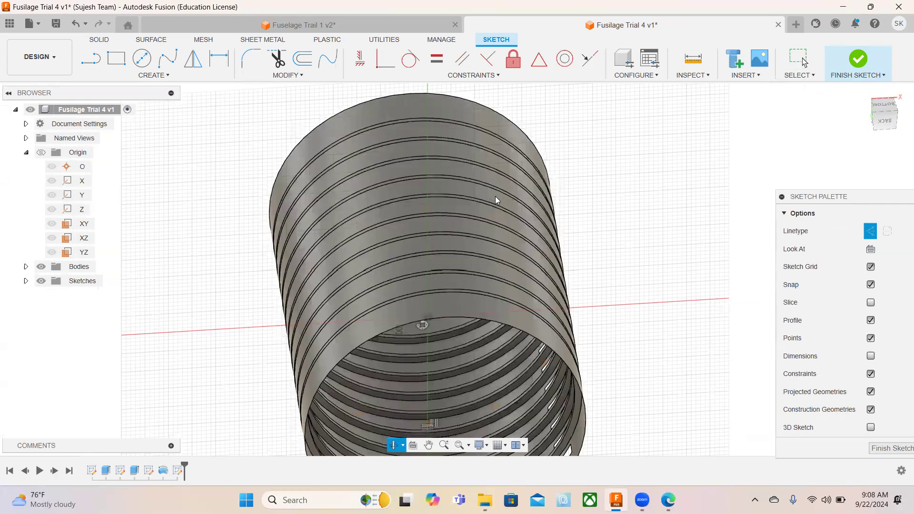
left_click(886, 121)
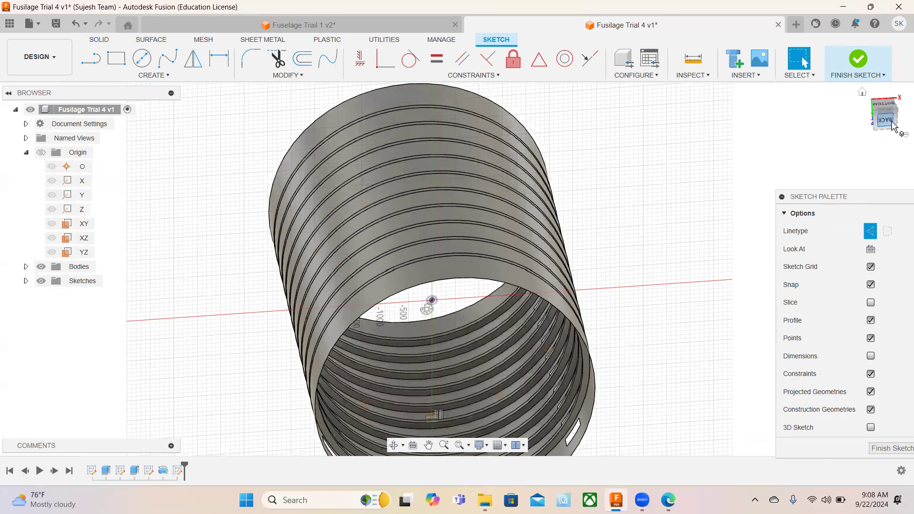
middle_click_drag(427, 309, 457, 270, "shift")
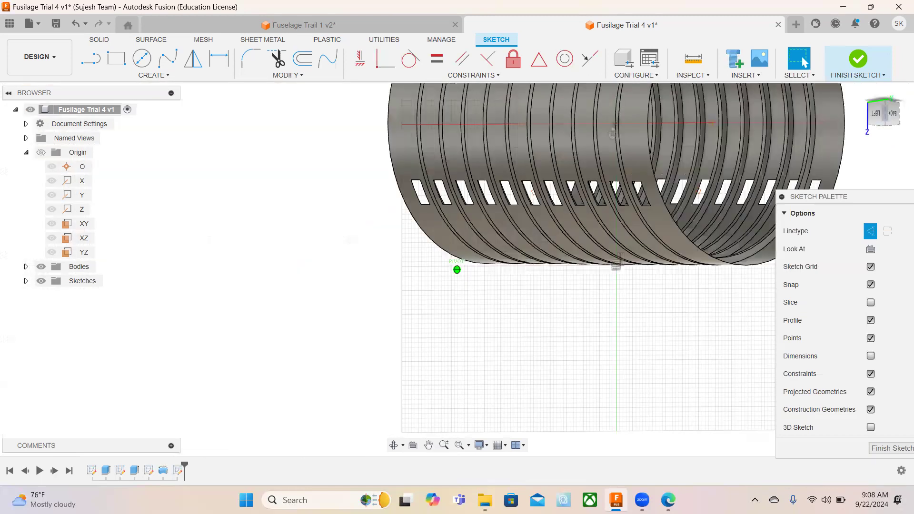
left_click_drag(884, 113, 899, 84)
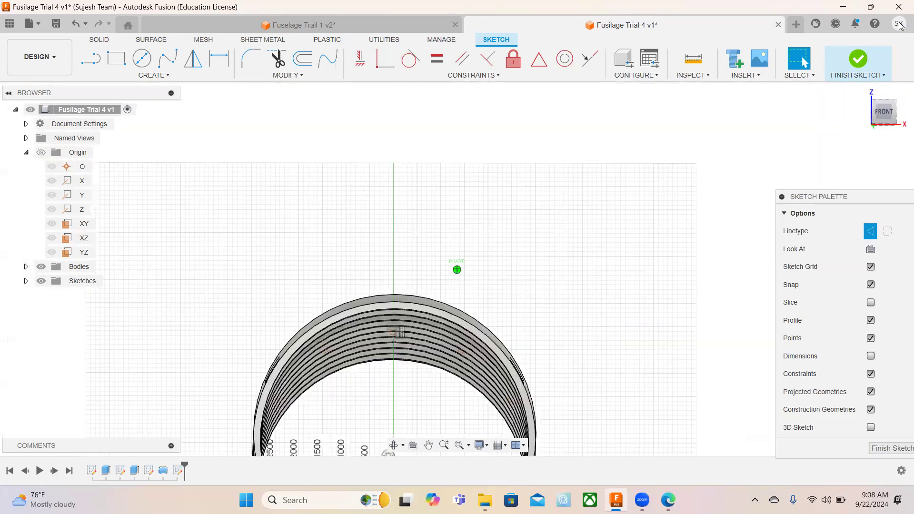
left_click(884, 114)
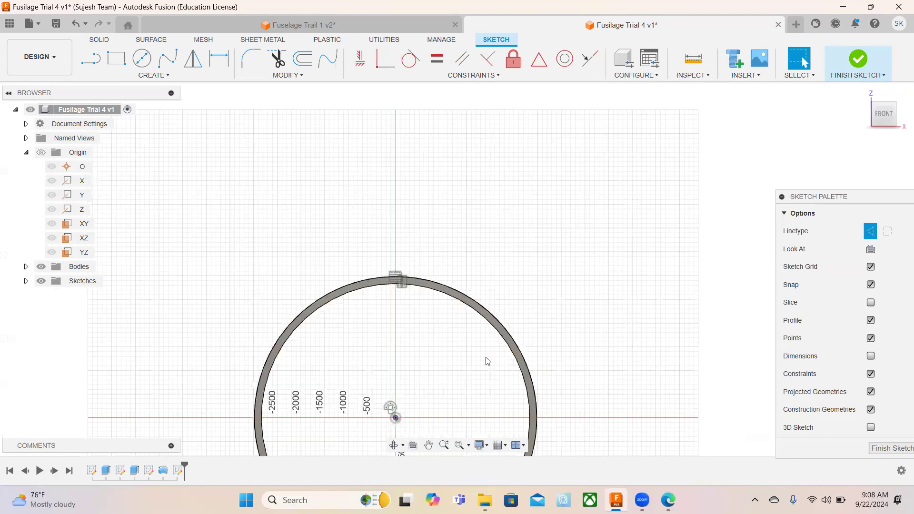
mouse_move(482, 356)
middle_mouse_down()
mouse_move(547, 200)
mouse_move(542, 206)
middle_mouse_up()
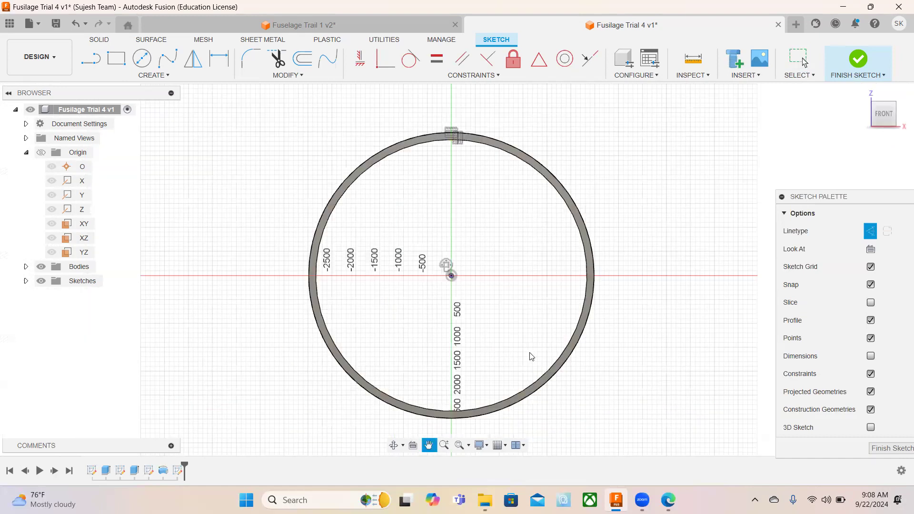
scroll(341, 332, "up", 1)
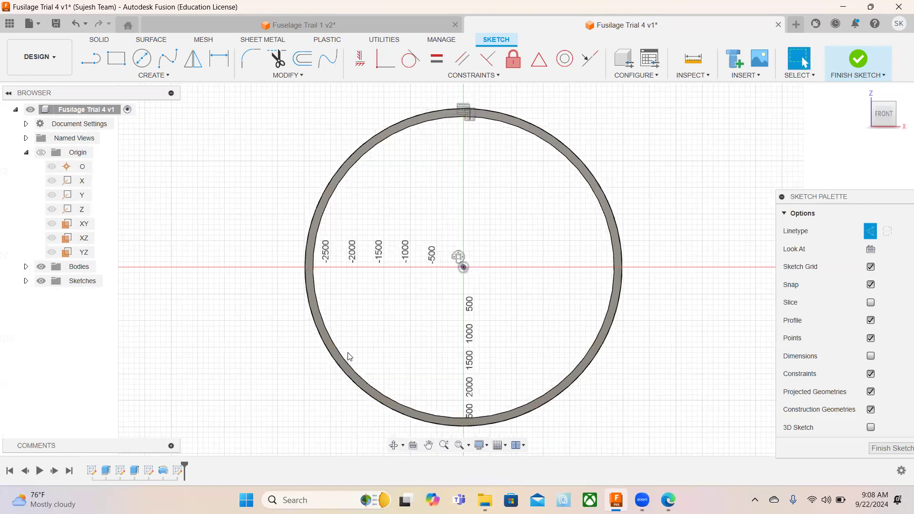
scroll(336, 356, "up", 5)
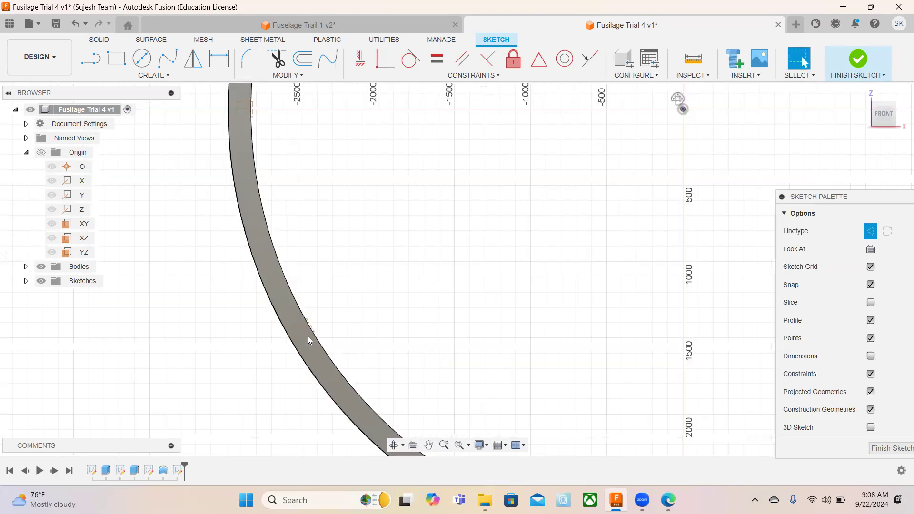
scroll(327, 331, "down", 1)
scroll(327, 331, "up", 1)
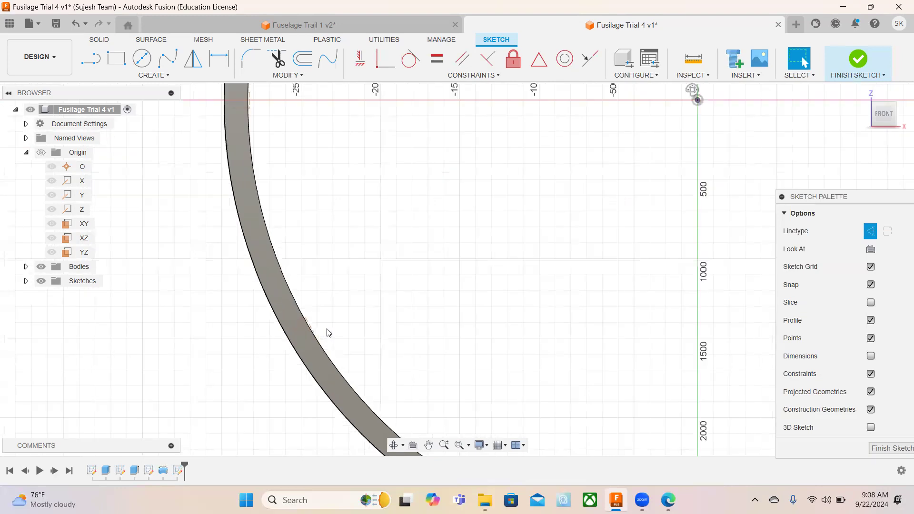
scroll(327, 332, "down", 6)
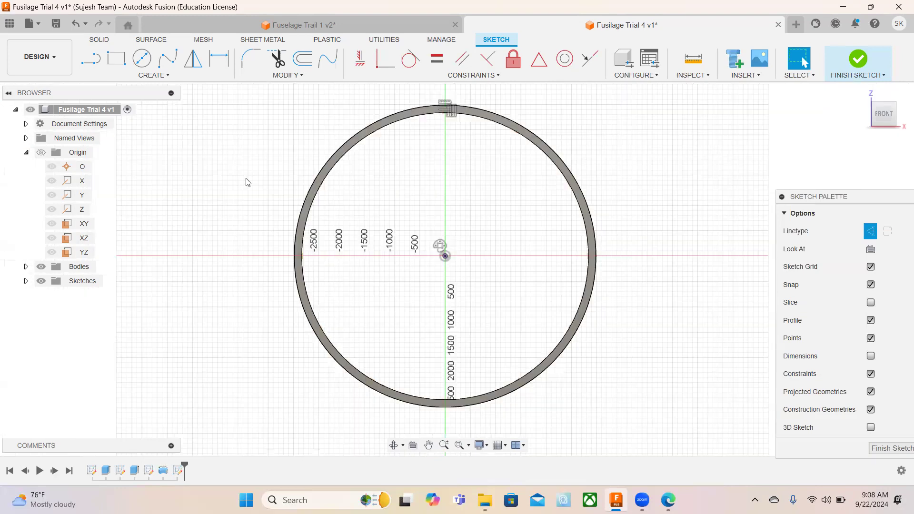
Convert all the patterned rectangles from construction lines to normal sketch lines.
left_click_drag(249, 146, 557, 424)
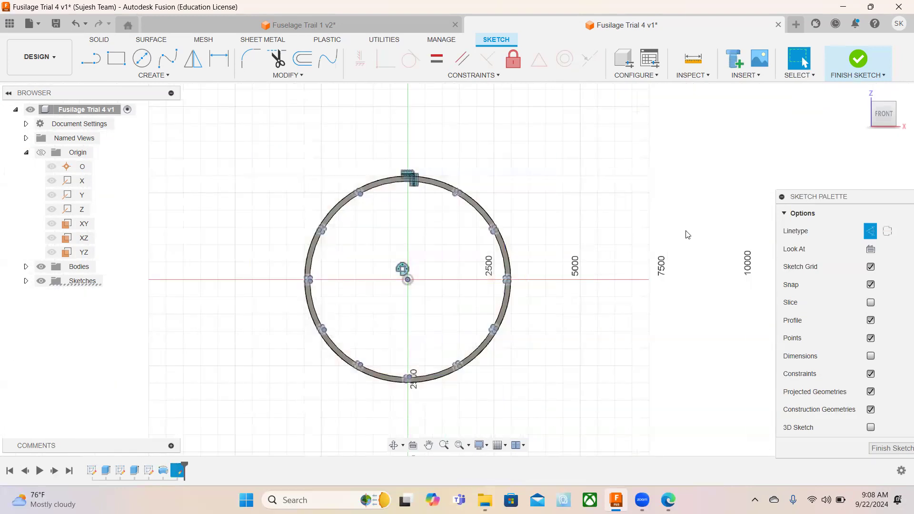
left_click(870, 232)
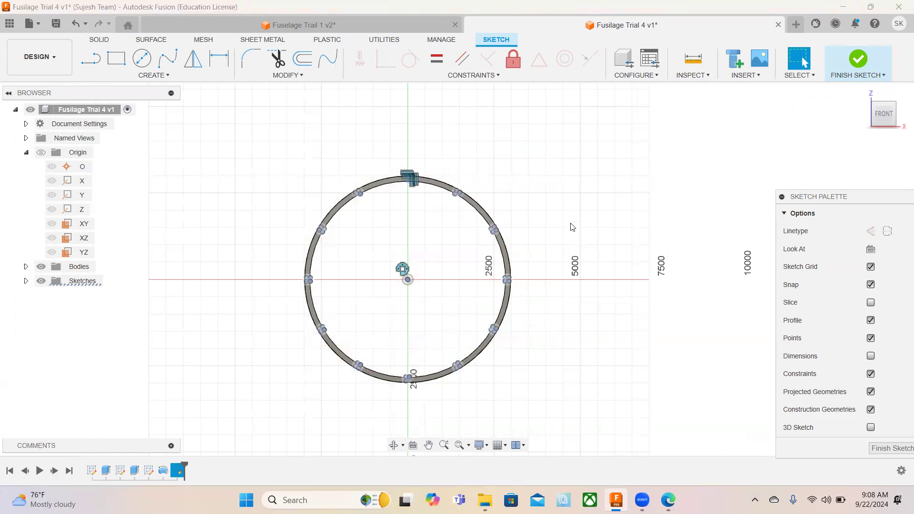
left_click(520, 249)
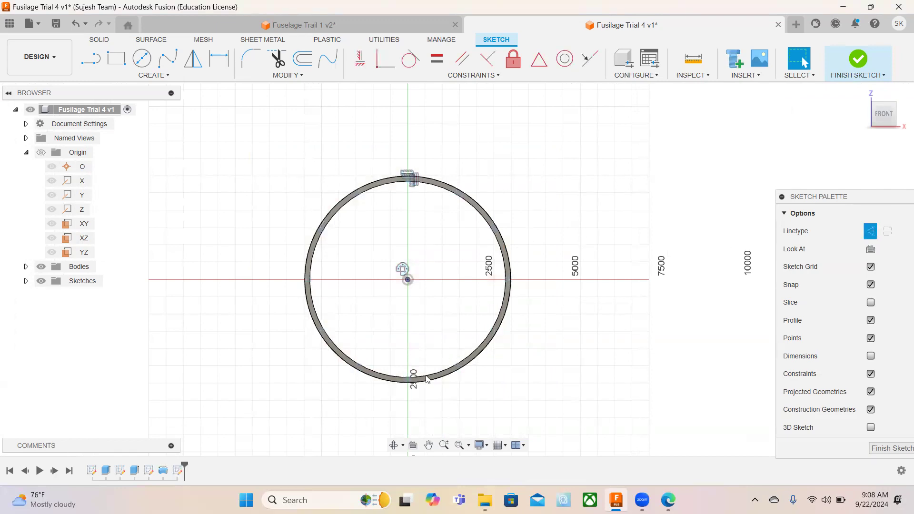
Delete the two patterned rectangles on either side of the one at the ring's bottom.
scroll(413, 402, "up", 3)
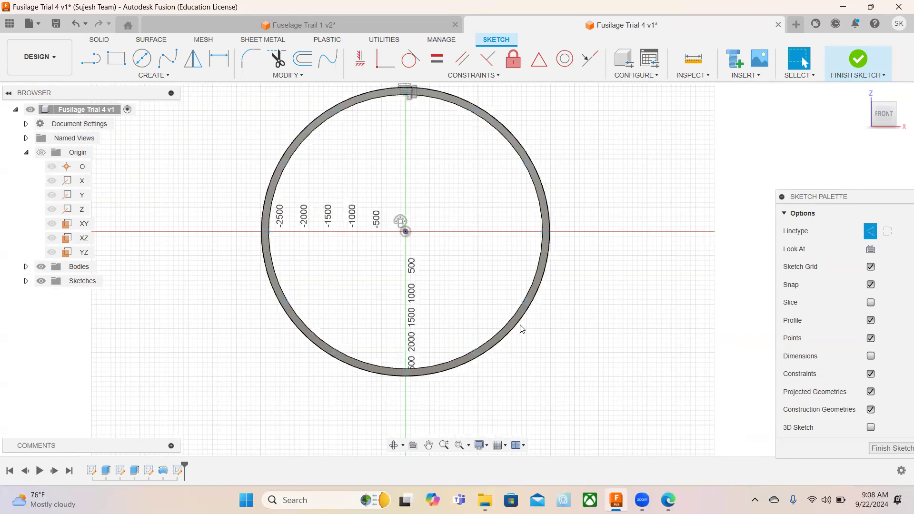
scroll(523, 329, "up", 3)
left_click_drag(509, 291, 571, 343)
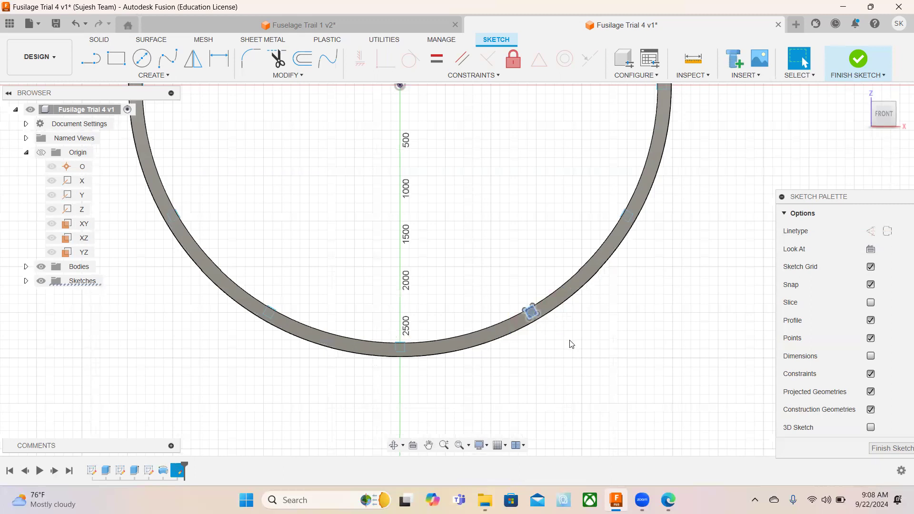
key("Delete")
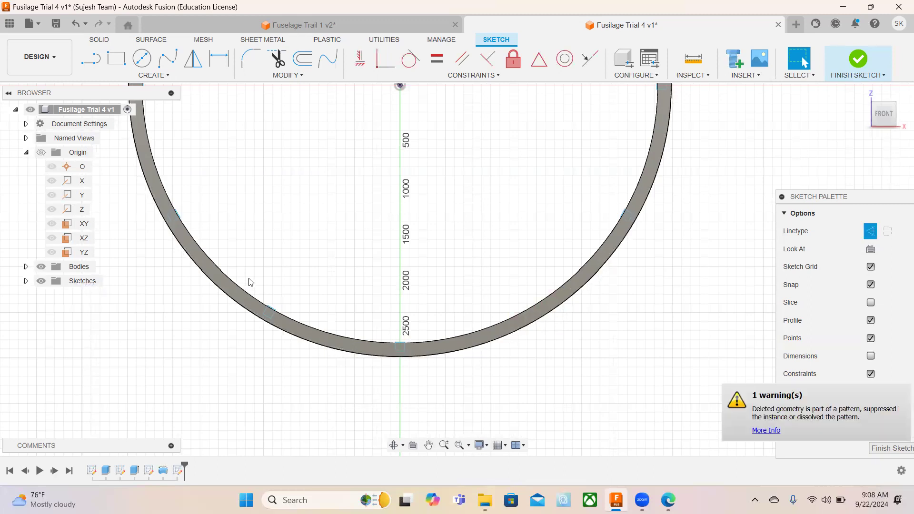
left_click_drag(260, 307, 289, 352)
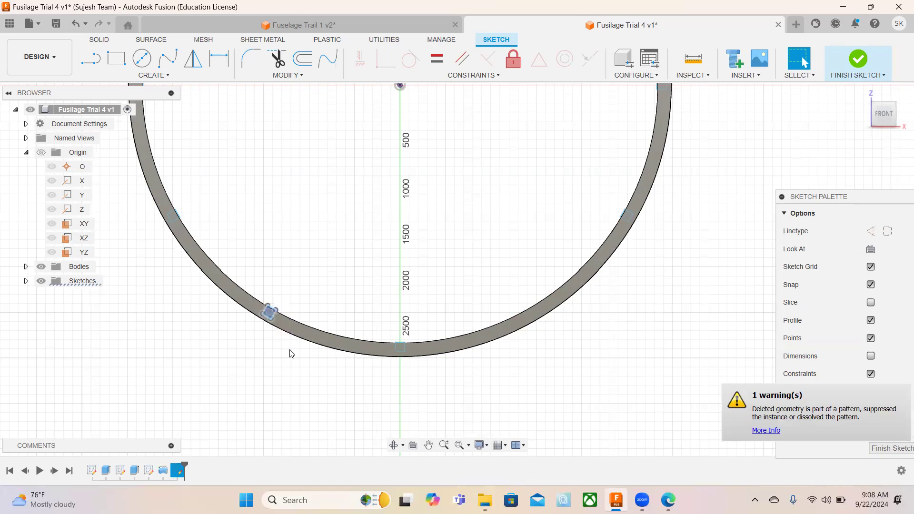
key("Delete")
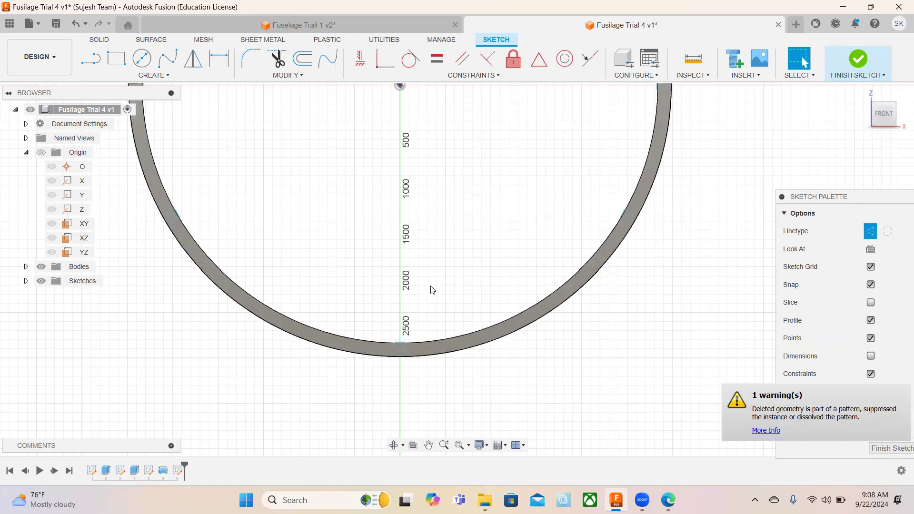
Finish the sketch and return the model to the home view.
scroll(432, 286, "down", 1)
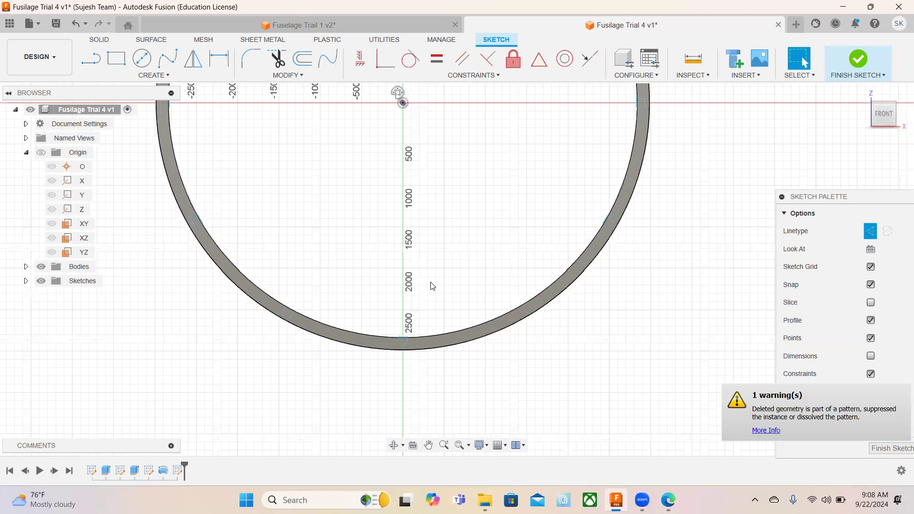
scroll(432, 285, "down", 3)
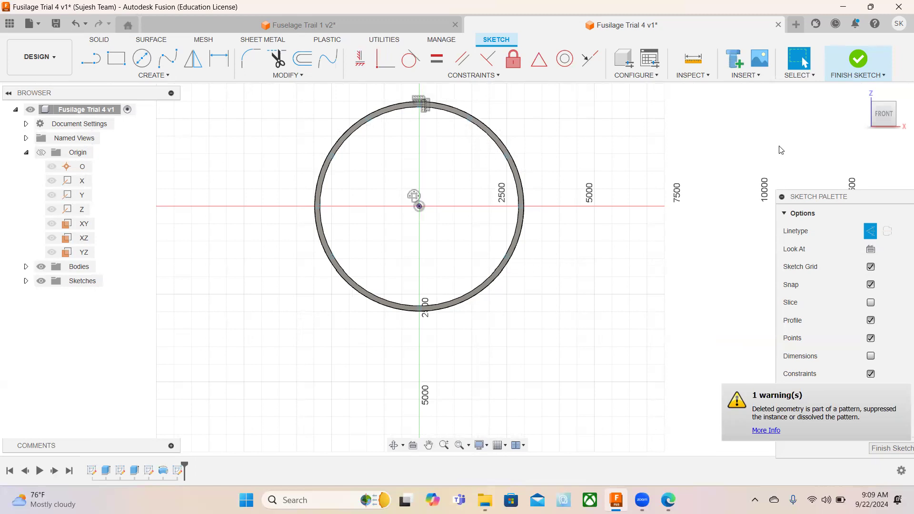
left_click(857, 59)
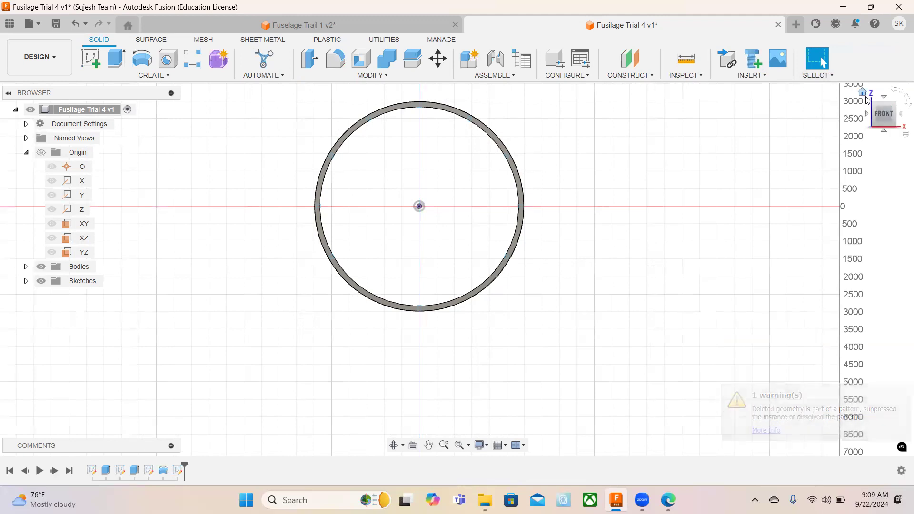
left_click(862, 93)
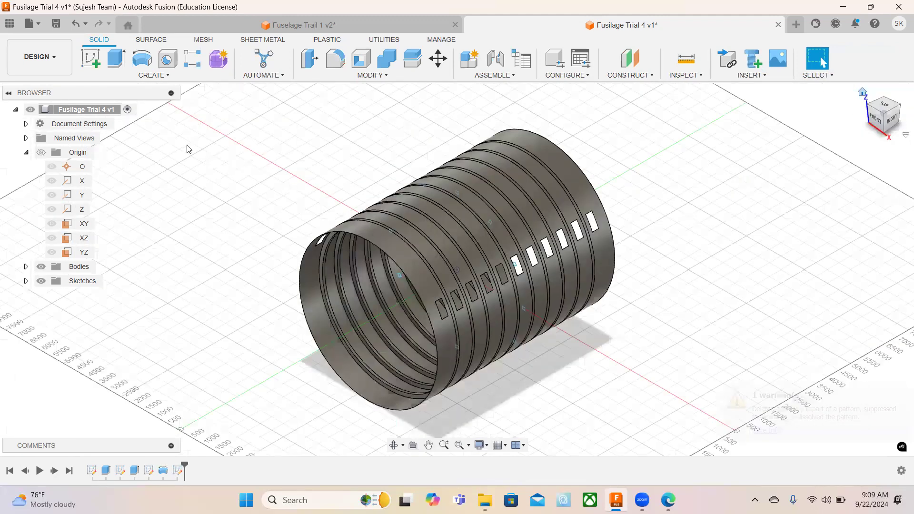
Extrude the ten patterned rectangles as a symmetric cut with a whole length of 9500 mm through the ring frames.
left_click(114, 62)
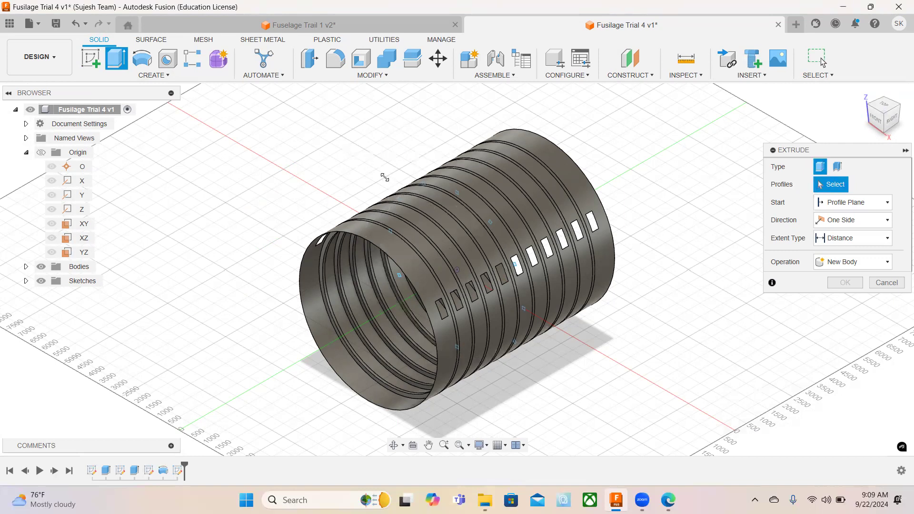
left_click_drag(346, 141, 561, 389)
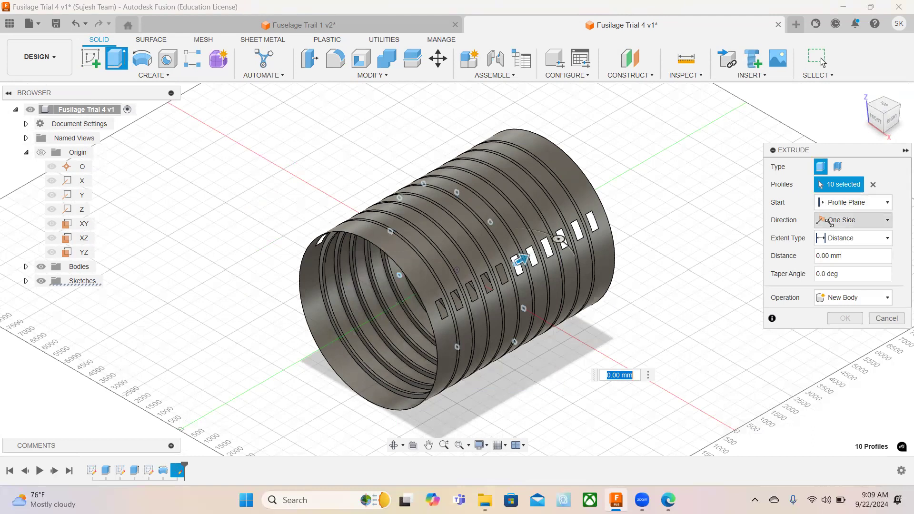
left_click(833, 223)
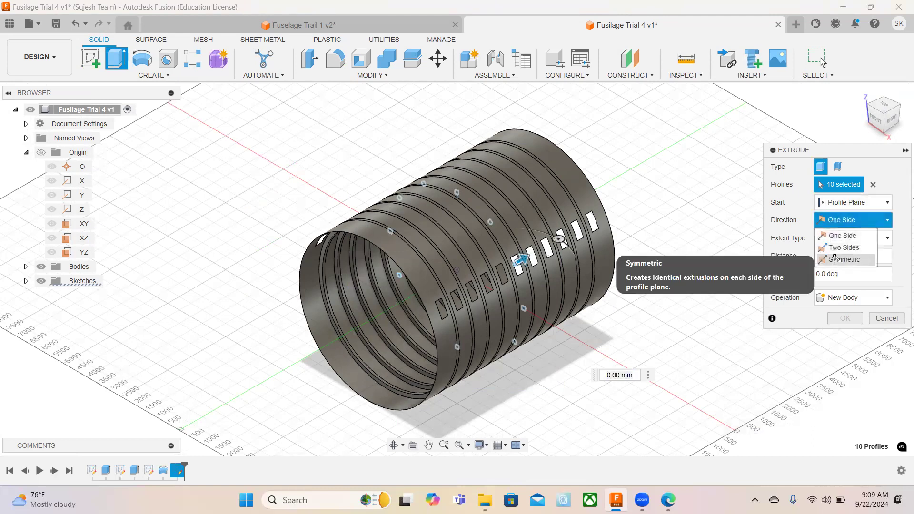
left_click(837, 255)
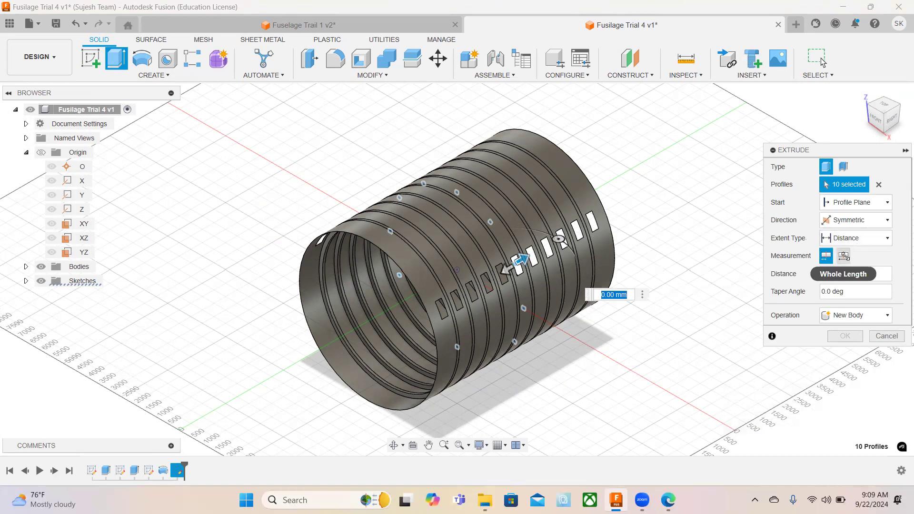
left_click(843, 255)
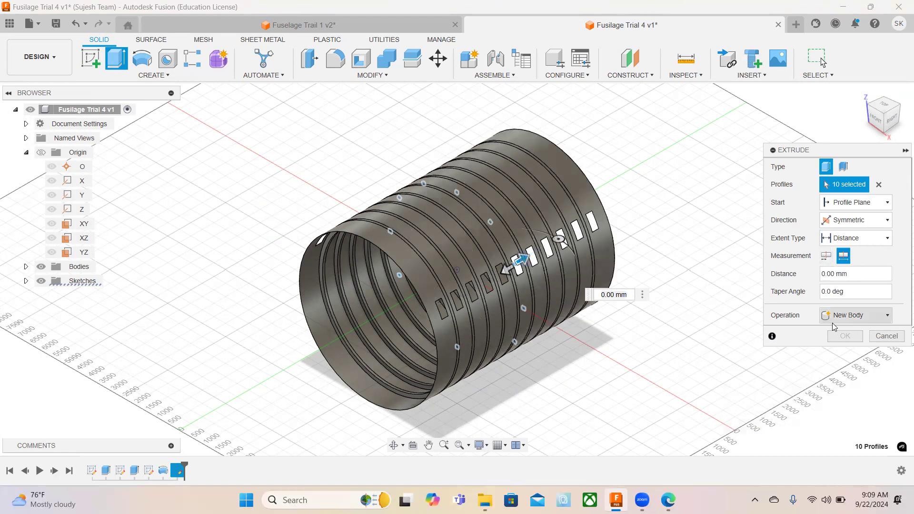
left_click(845, 316)
left_click(842, 343)
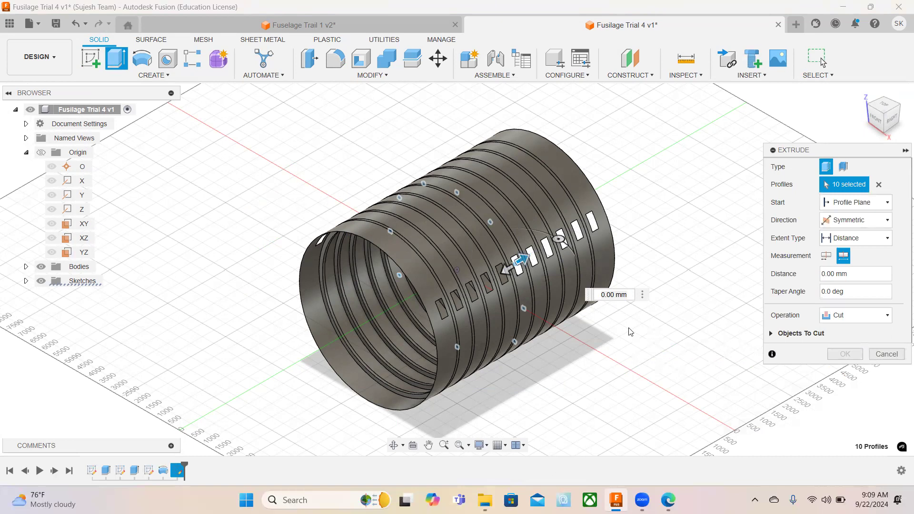
left_click_drag(523, 256, 657, 210)
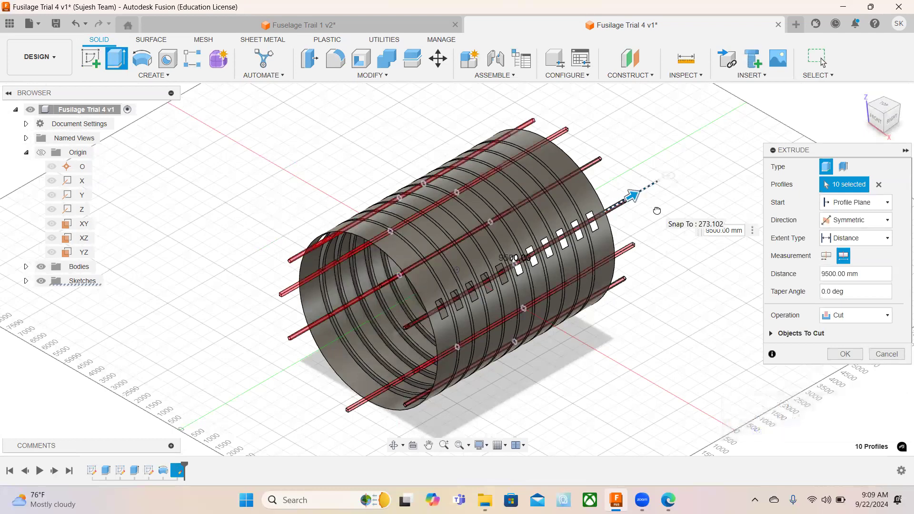
left_click_drag(657, 211, 657, 210)
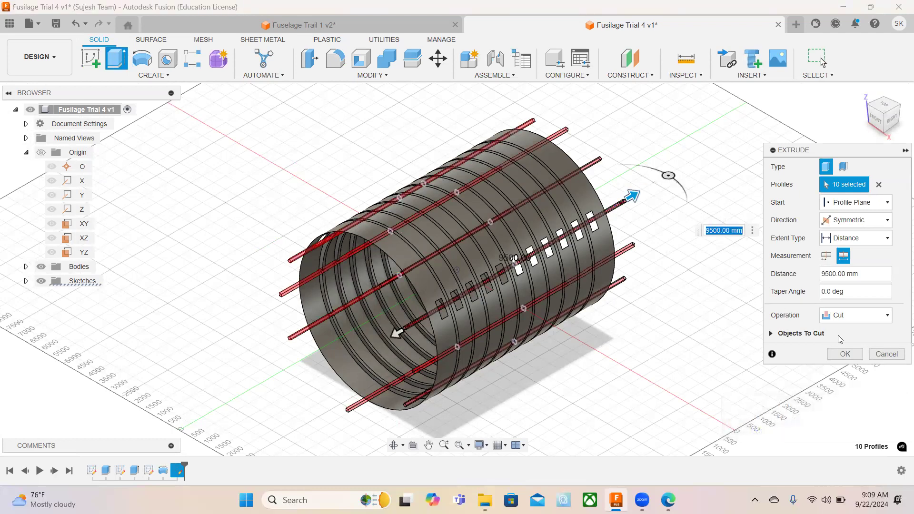
left_click(845, 354)
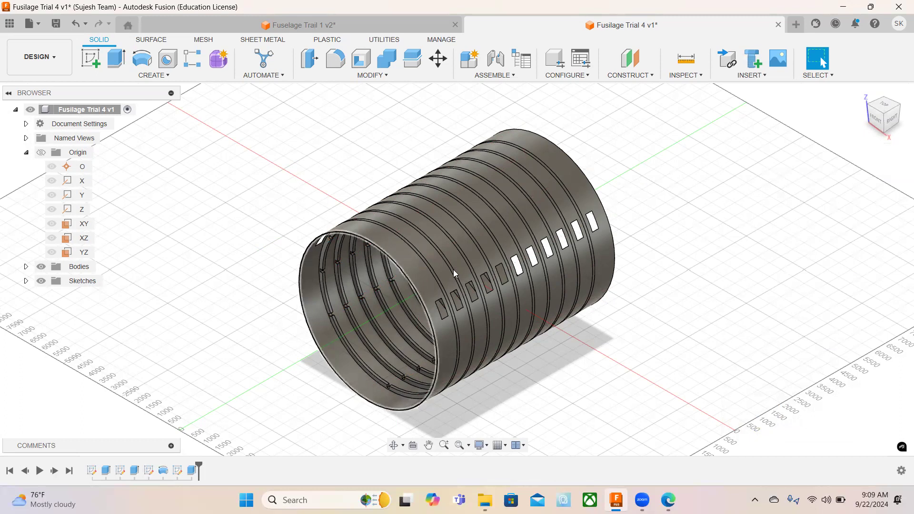
Start a new sketch on the XZ origin plane.
left_click(88, 61)
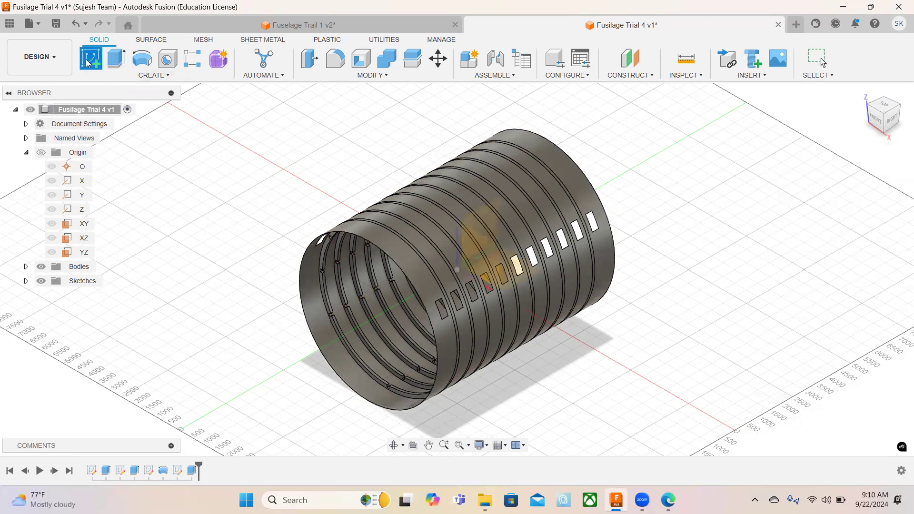
left_click(875, 119)
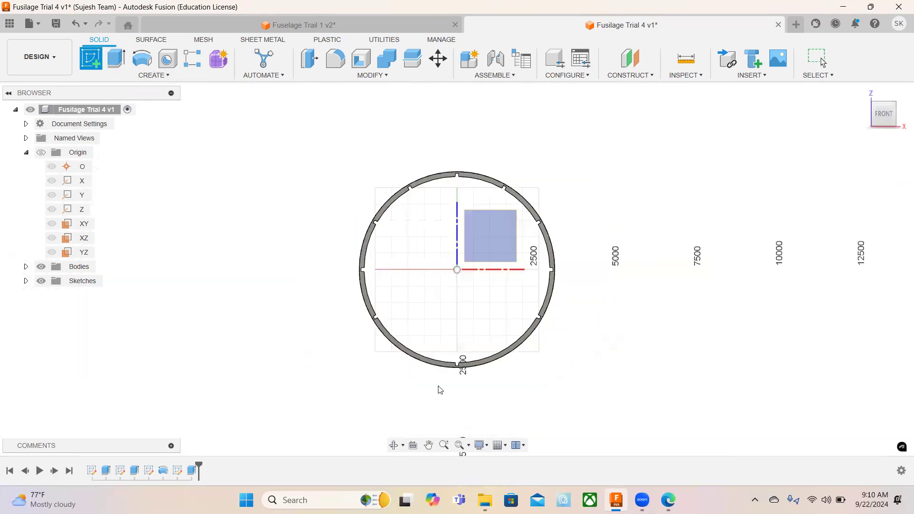
scroll(435, 359, "up", 8)
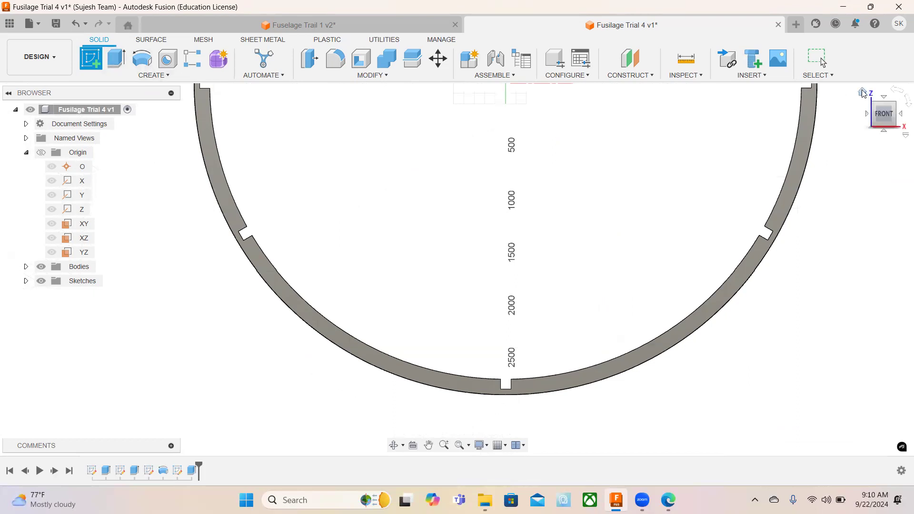
left_click(863, 92)
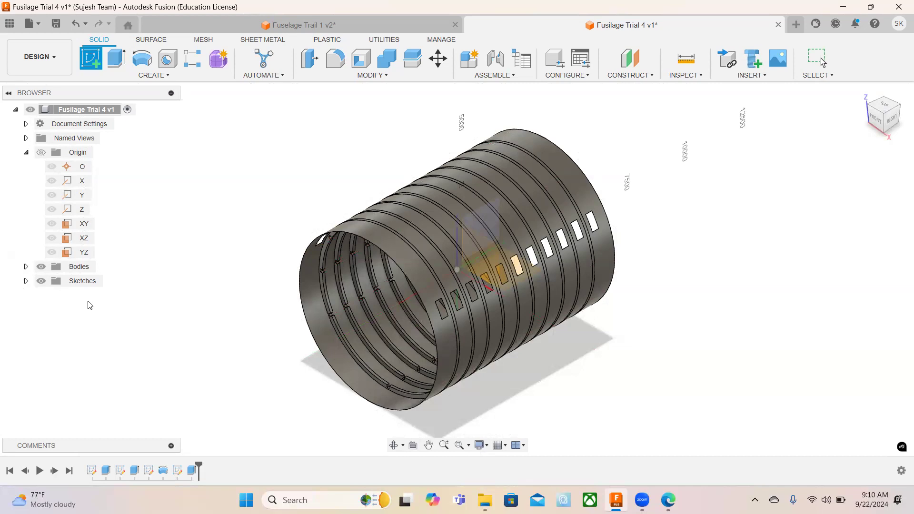
left_click(84, 240)
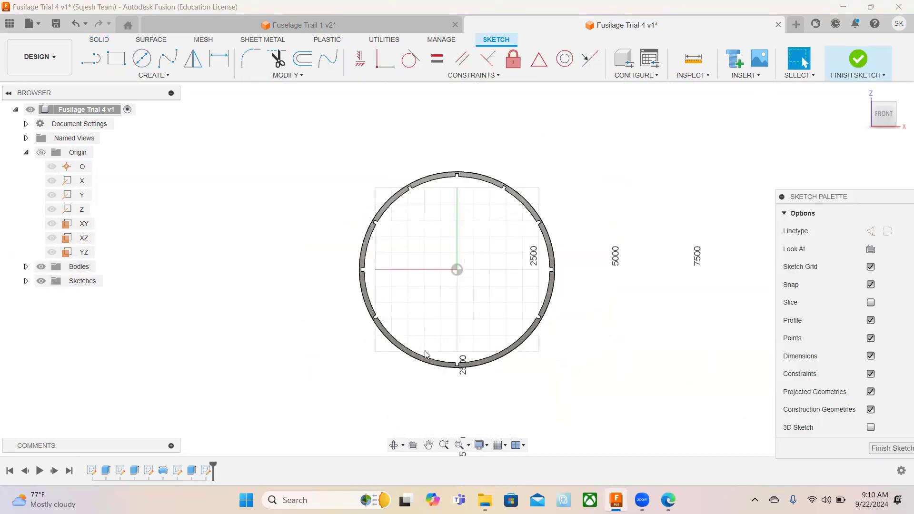
Draw a 453 mm vertical line upward from the bottom of the fuselage ring along the vertical axis.
scroll(457, 367, "down", 2)
scroll(457, 366, "up", 8)
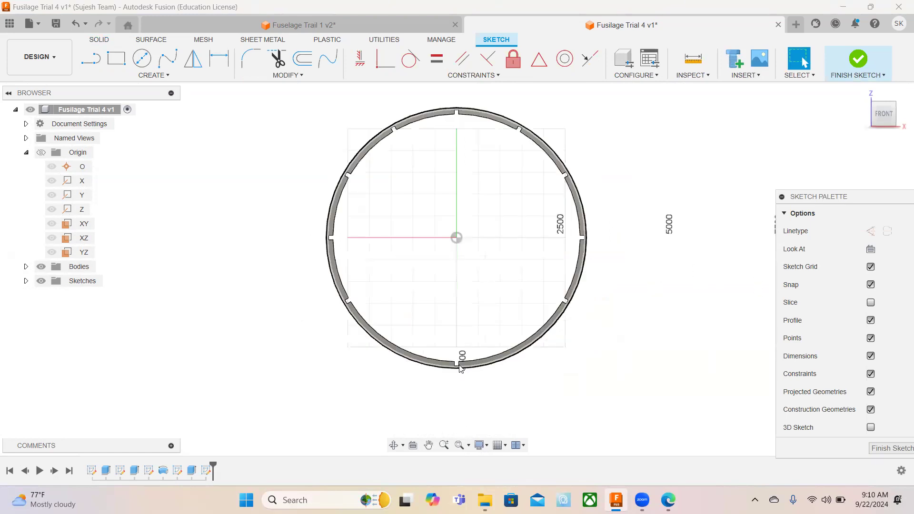
scroll(457, 369, "up", 1)
key("l")
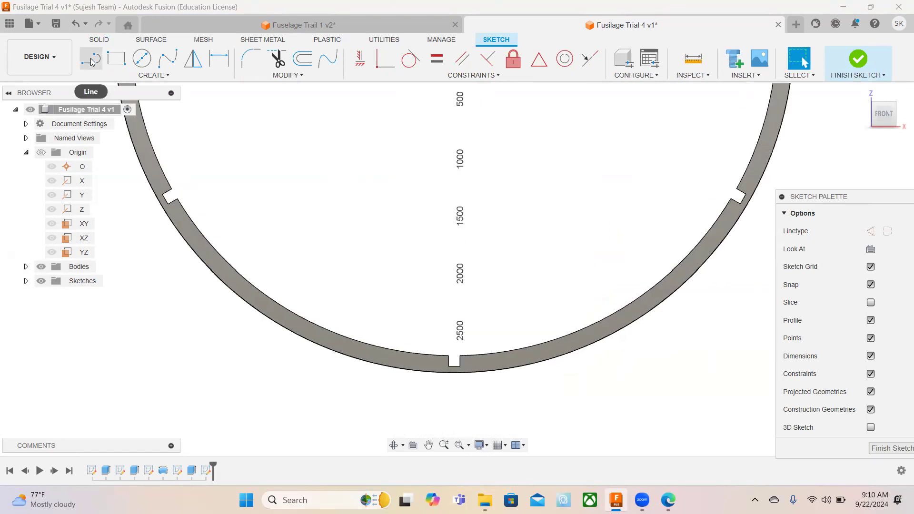
left_click(454, 374)
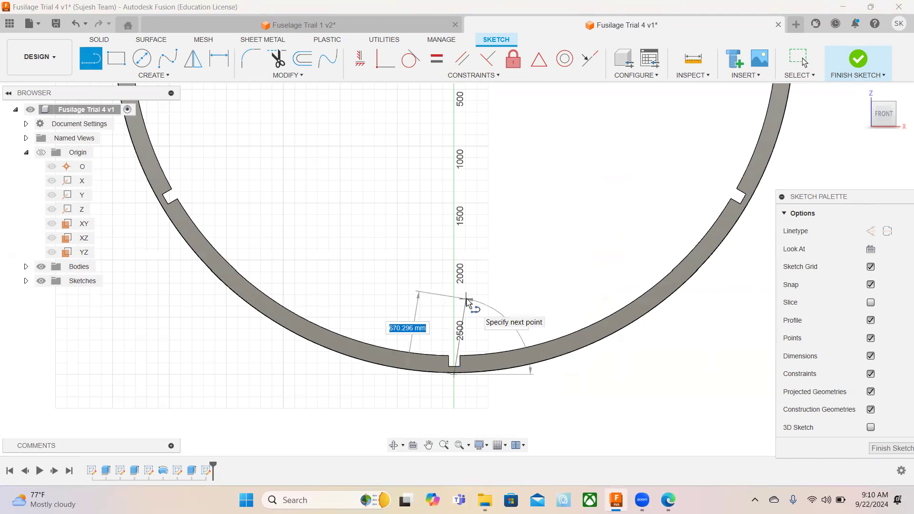
type("453")
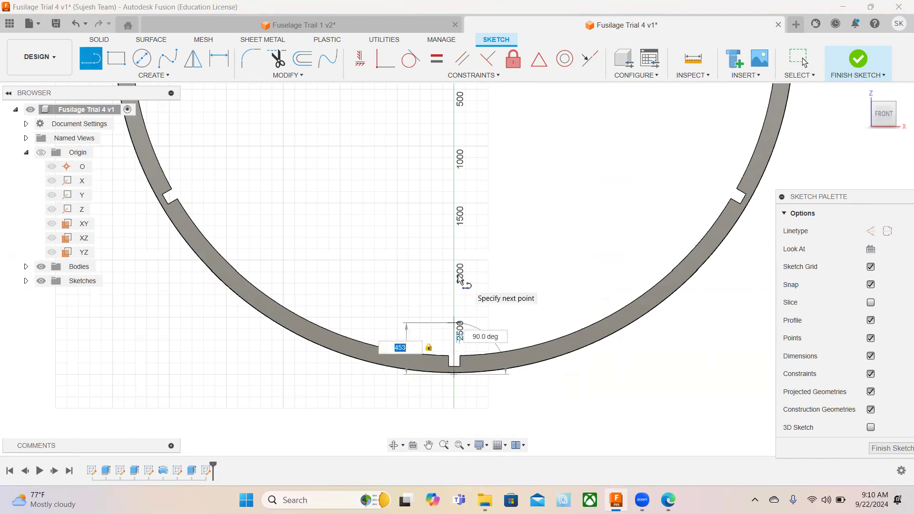
key("Return")
key("Escape")
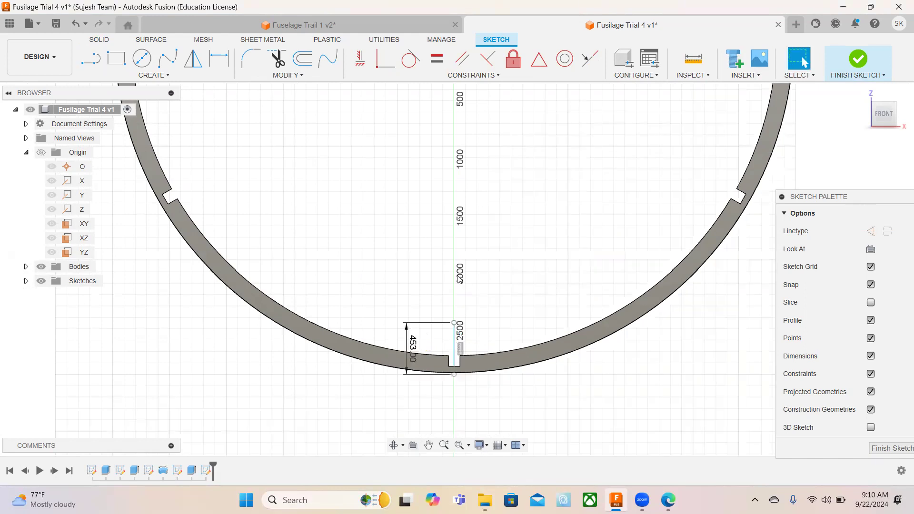
Draw a horizontal line of length 3020/2 mm to the right from the vertical line's upper end.
left_click(90, 58)
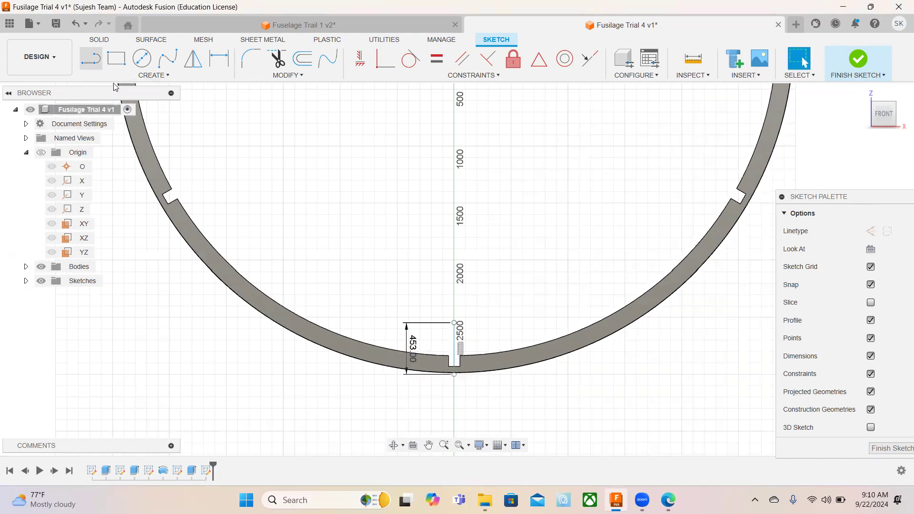
left_click(453, 323)
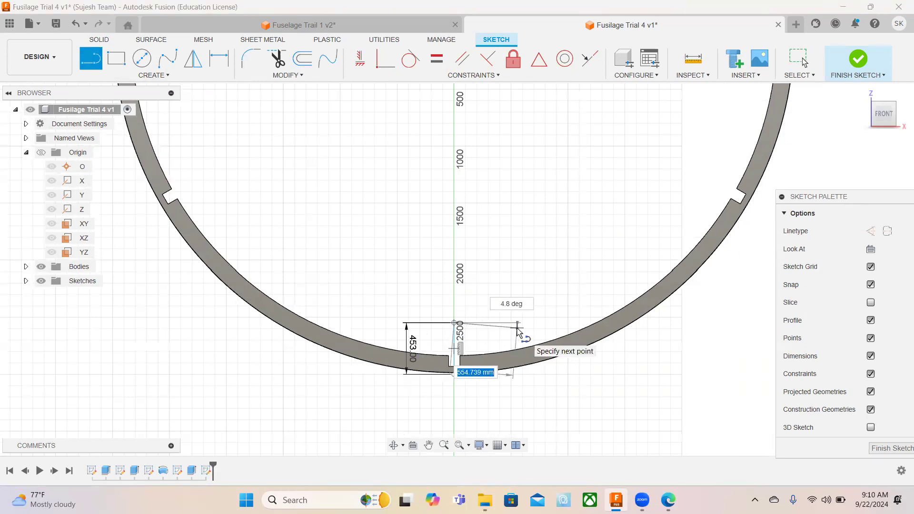
type("30")
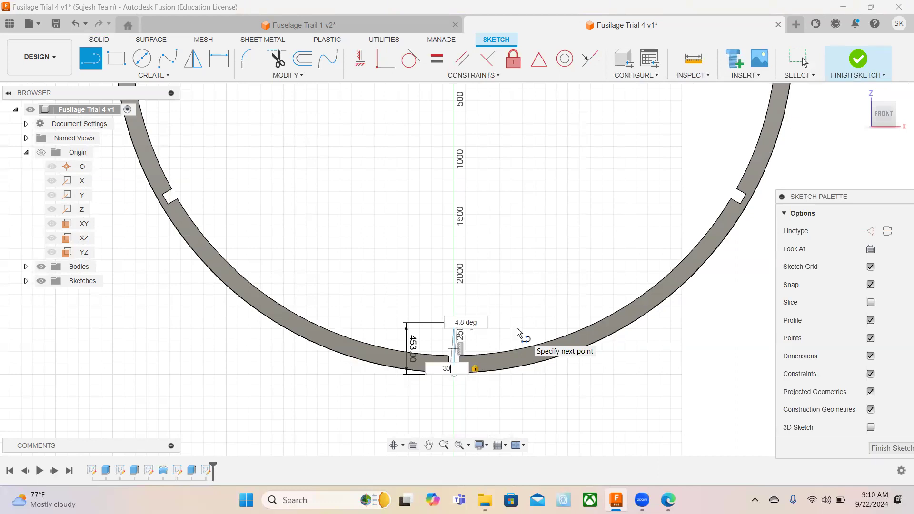
type("20")
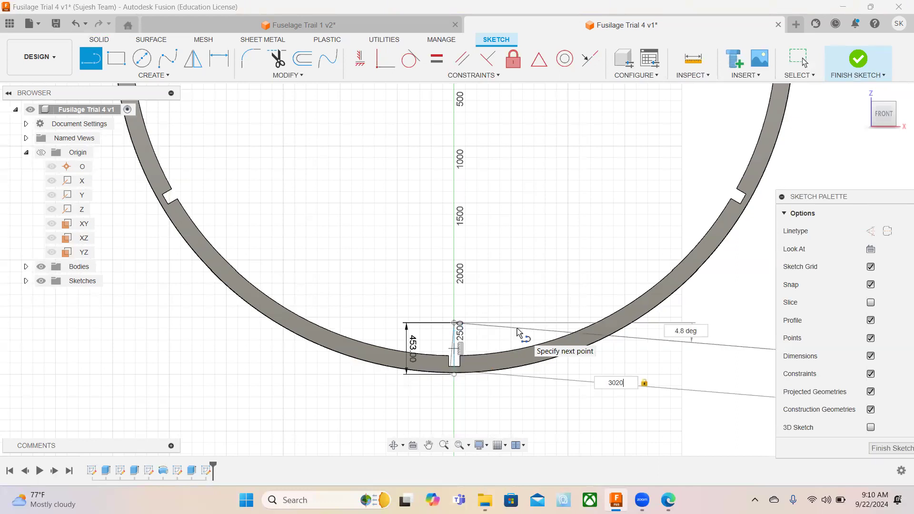
type("/2")
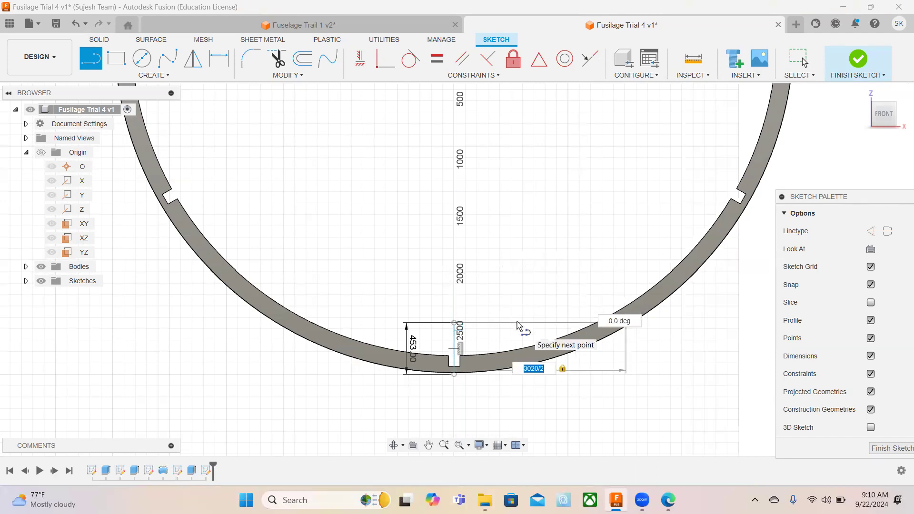
key("Return")
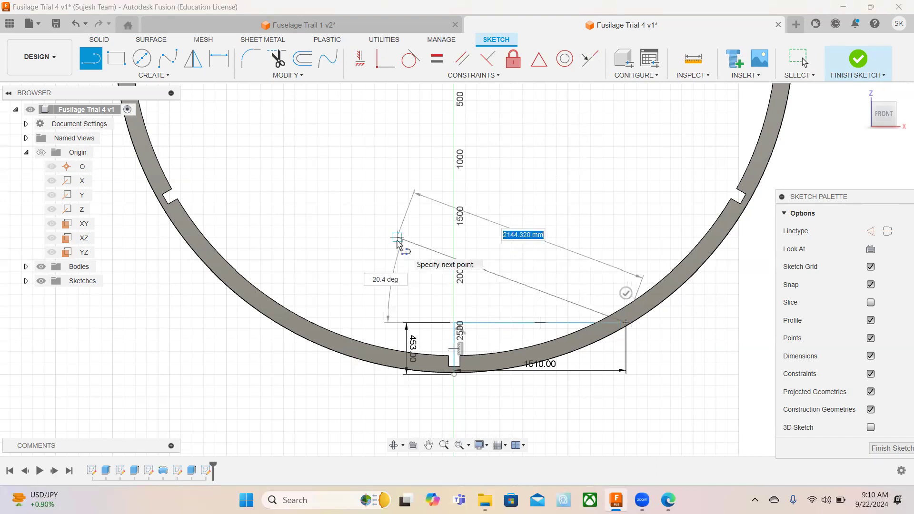
key("Escape")
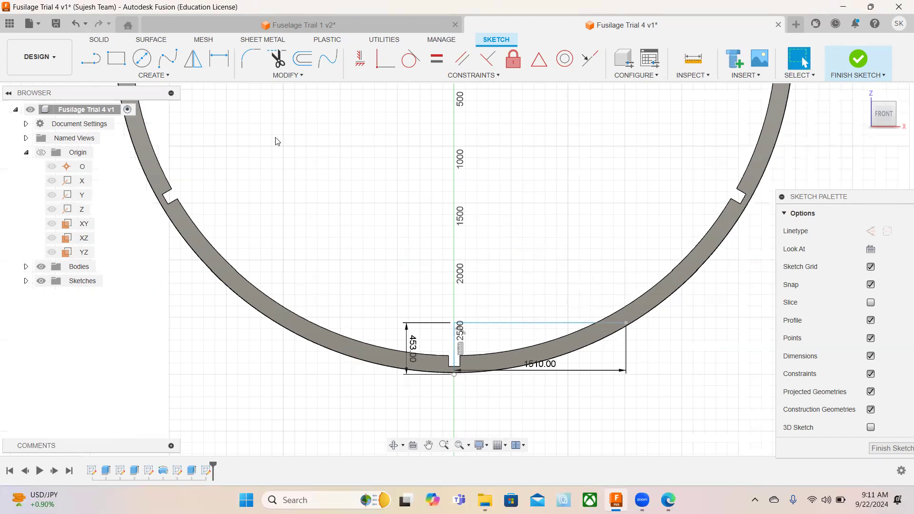
Draw a matching horizontal line of length 3020/2 mm to the left from the vertical line's upper end.
left_click(91, 63)
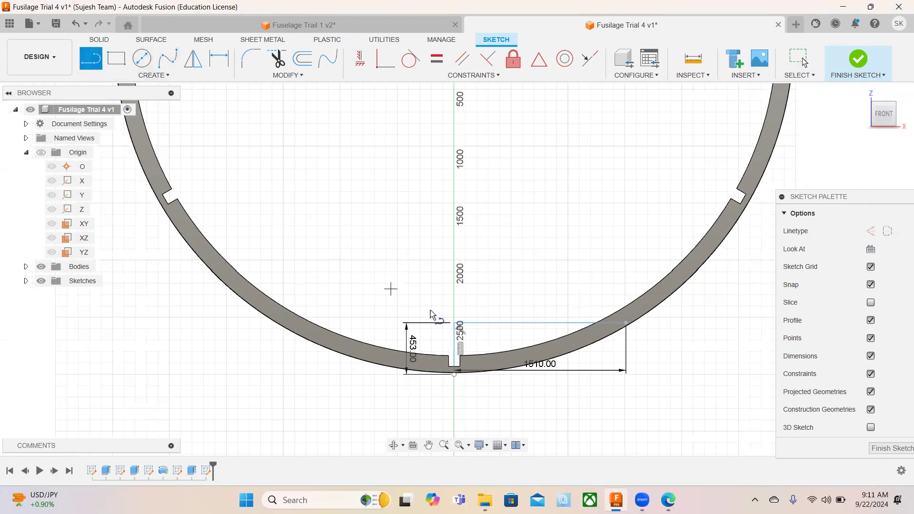
left_click(454, 323)
type("3020/2")
key("Tab")
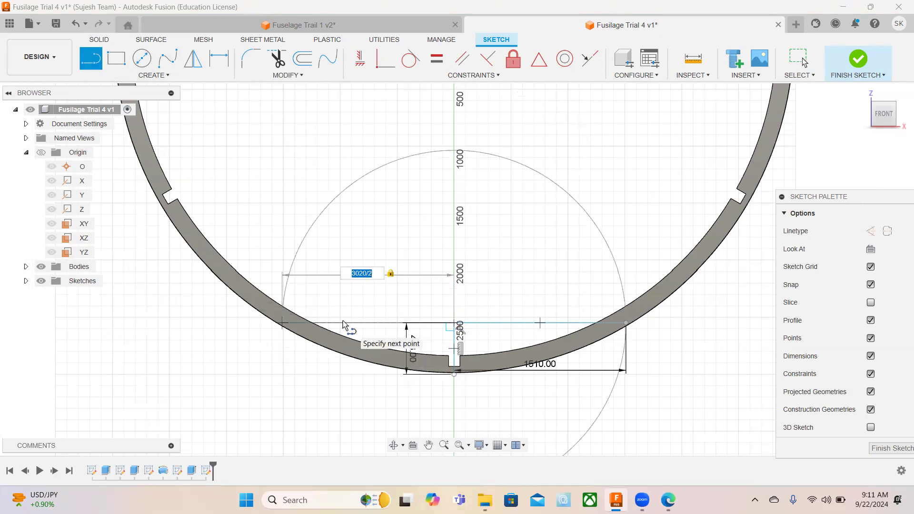
left_click(343, 324)
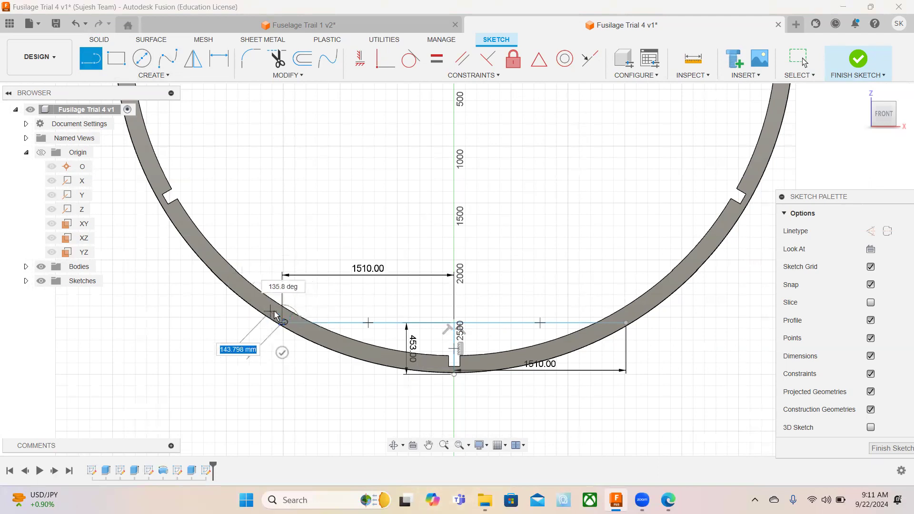
Hide the sketch dimensions and draw a 150 mm line upward from the left end of the horizontal line.
left_click(871, 356)
scroll(277, 306, "down", 2)
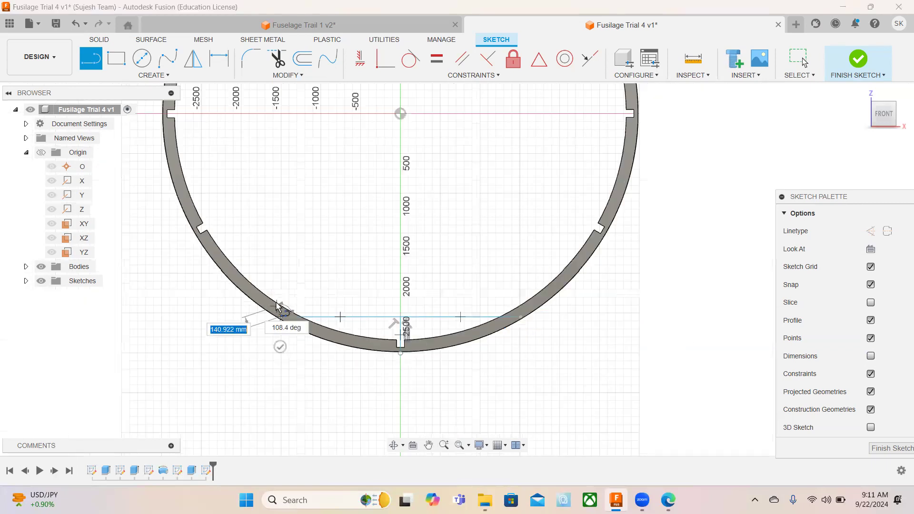
scroll(277, 306, "up", 5)
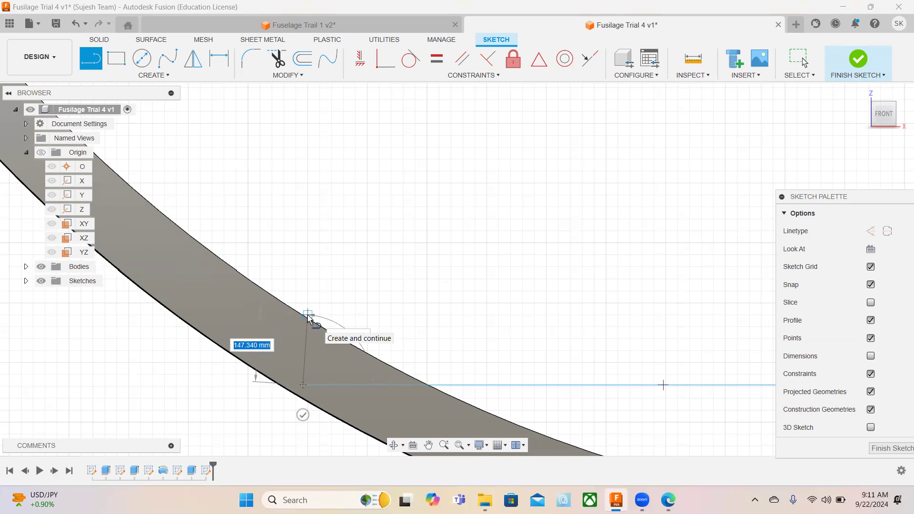
type("150")
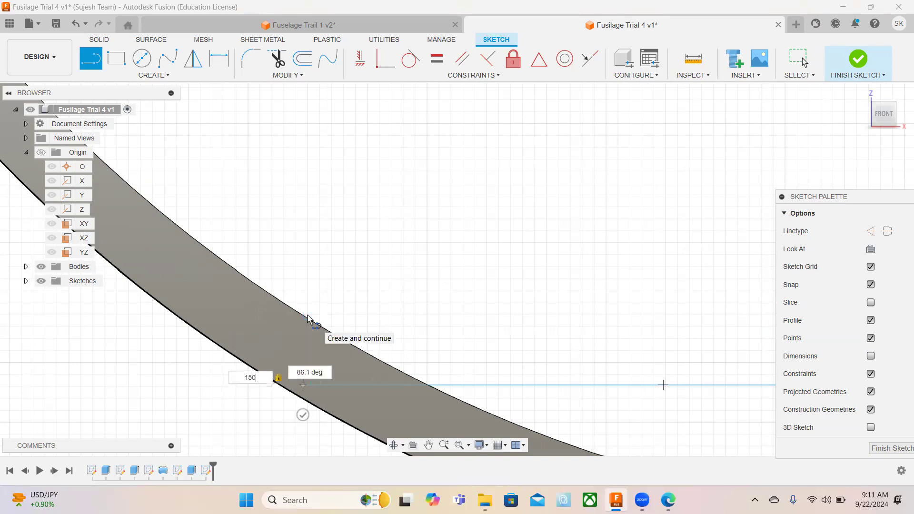
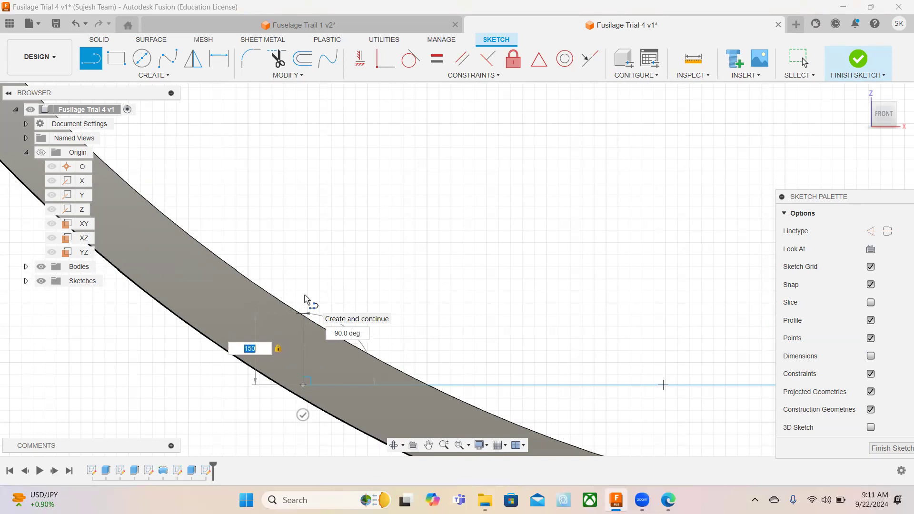
Complete the 150 mm vertical line at the lower line's left end and draw a 3020 mm horizontal line rightward from its upper end.
key("Return")
key("Escape")
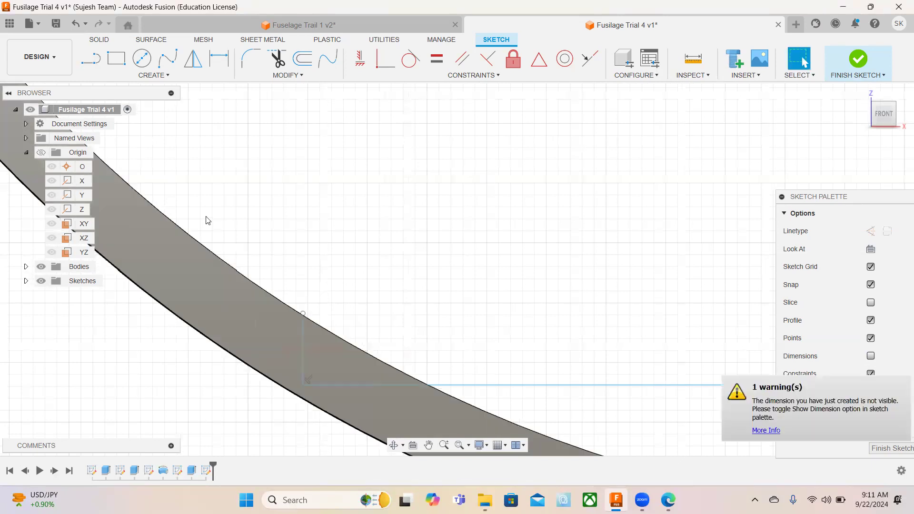
left_click(91, 59)
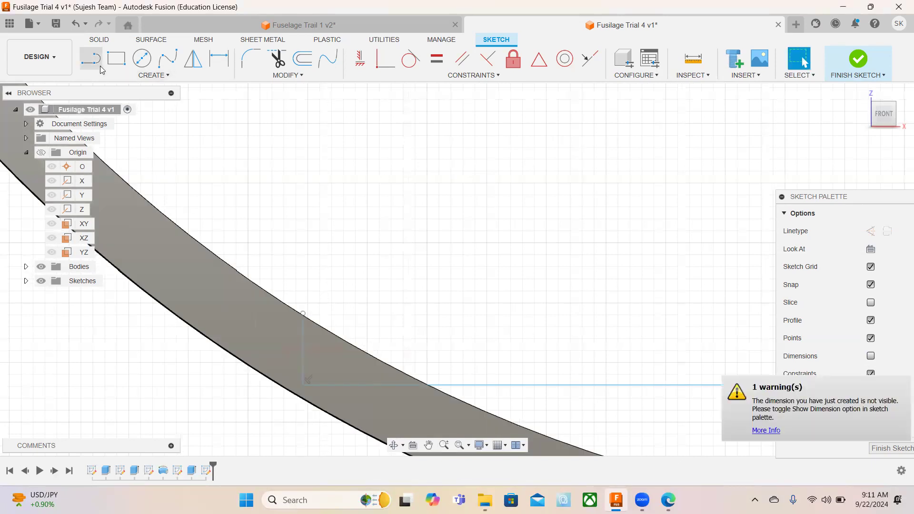
left_click(303, 314)
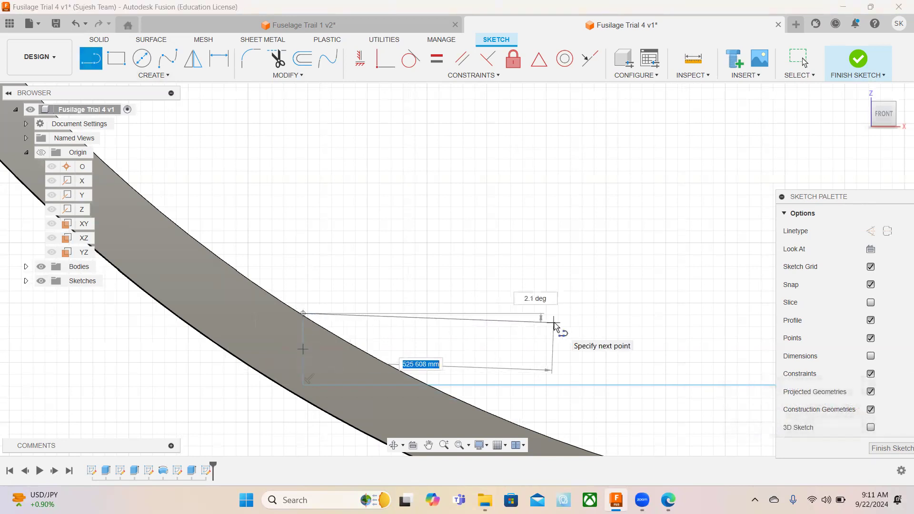
type("302")
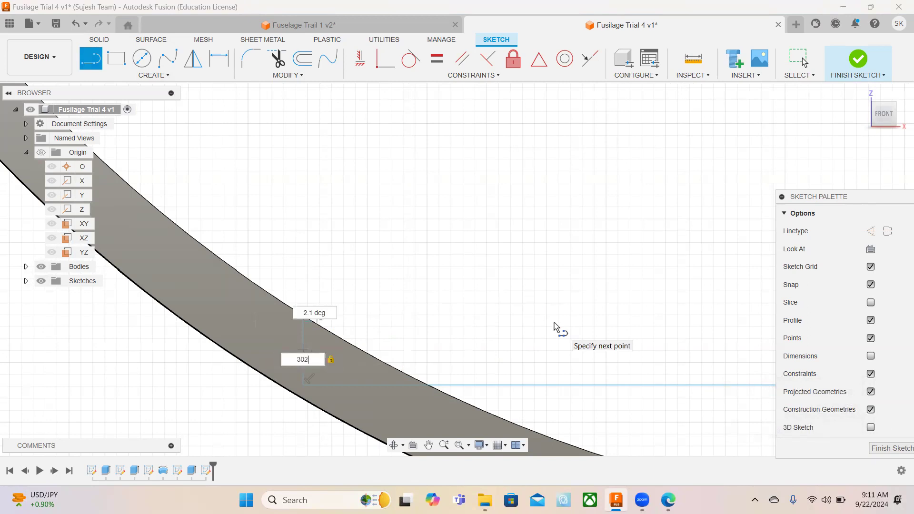
key("Return")
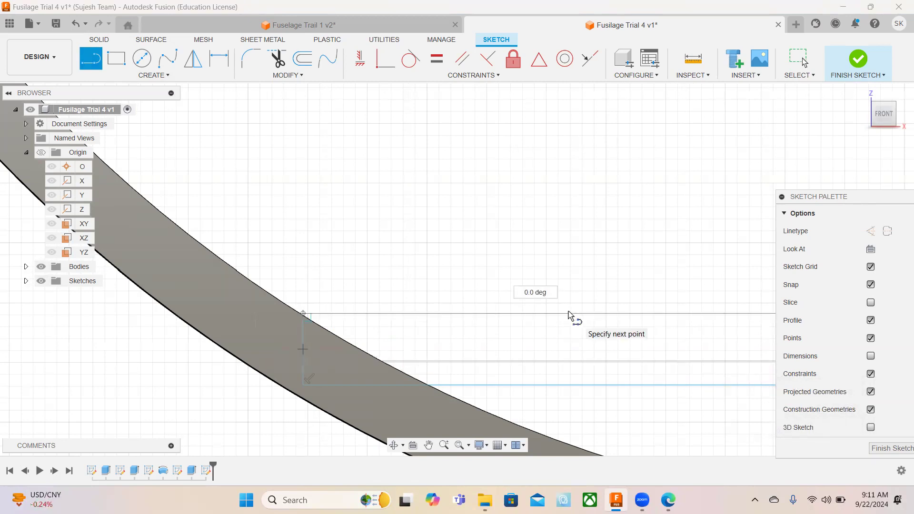
key("Escape")
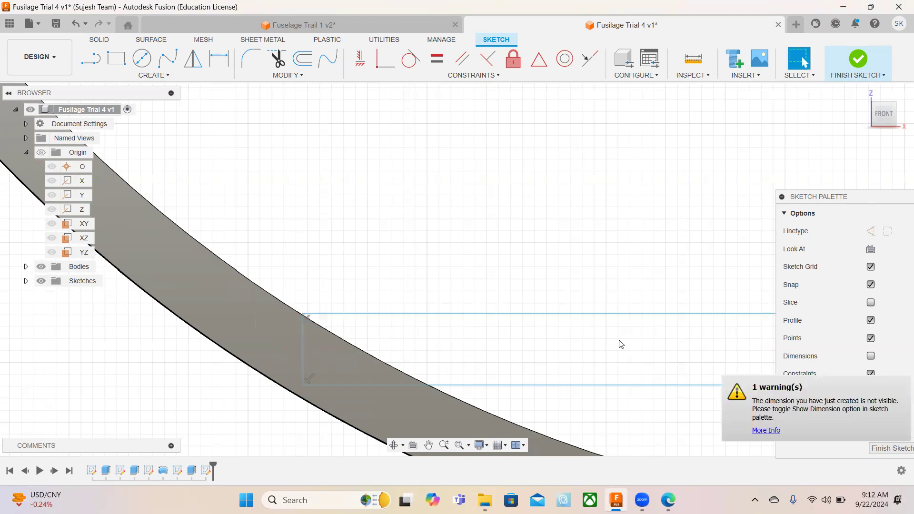
Close the floor profile with a vertical line joining the right ends of the upper and lower horizontal lines.
scroll(620, 333, "up", 1)
scroll(620, 333, "down", 4)
middle_click_drag(719, 327, 243, 293)
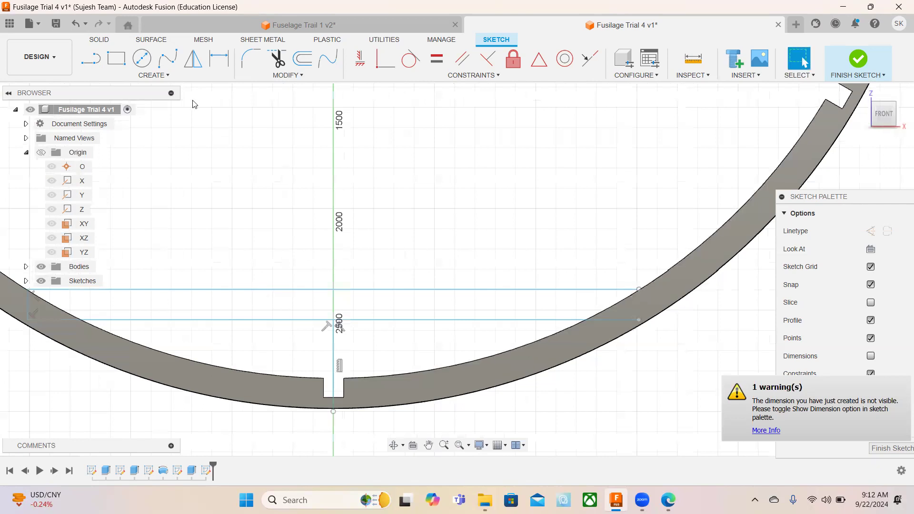
left_click(91, 58)
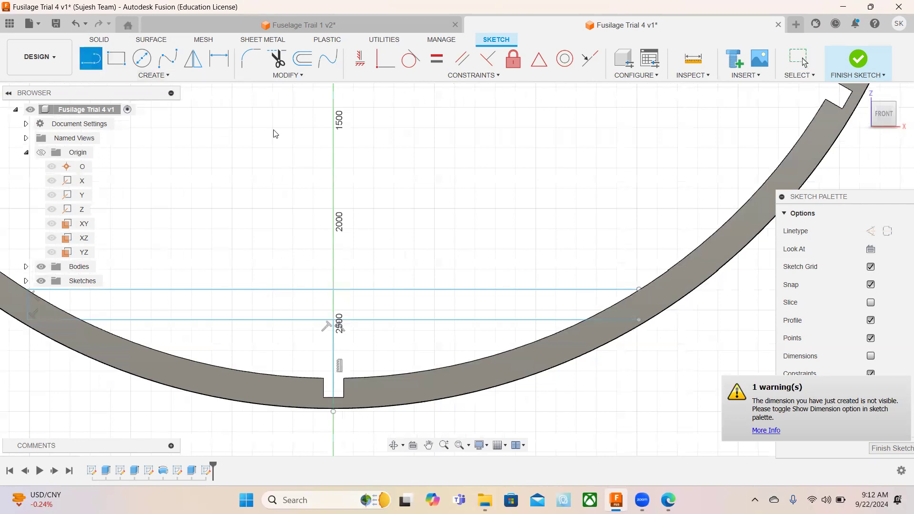
left_click(639, 290)
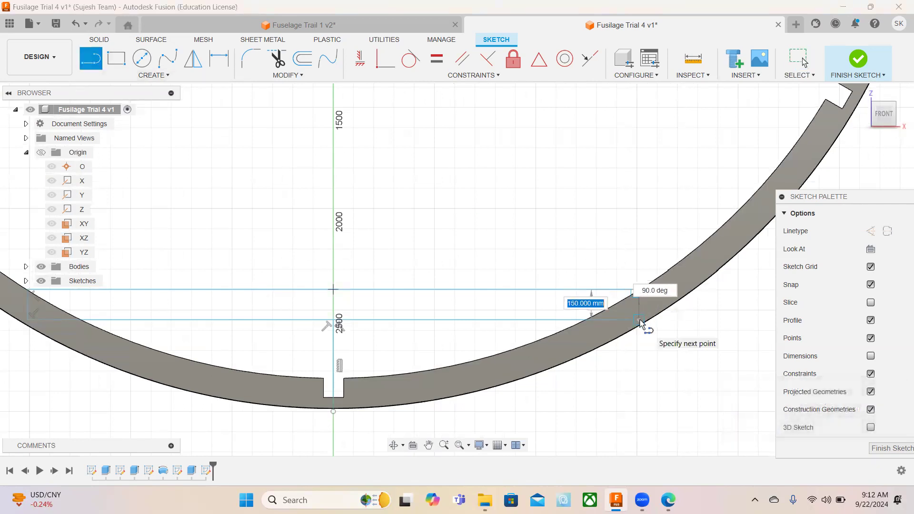
left_click(639, 319)
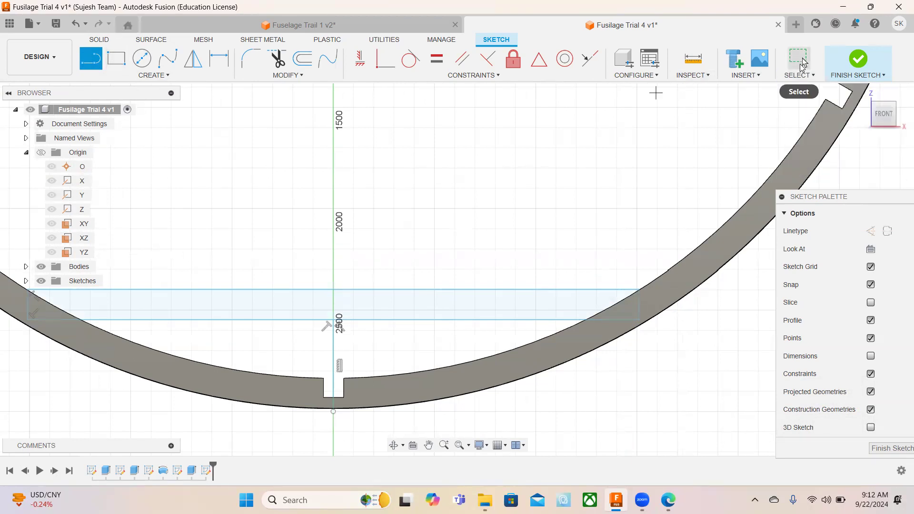
Delete the vertical line between the ring's bottom and the floor profile and finish the sketch.
left_click(802, 61)
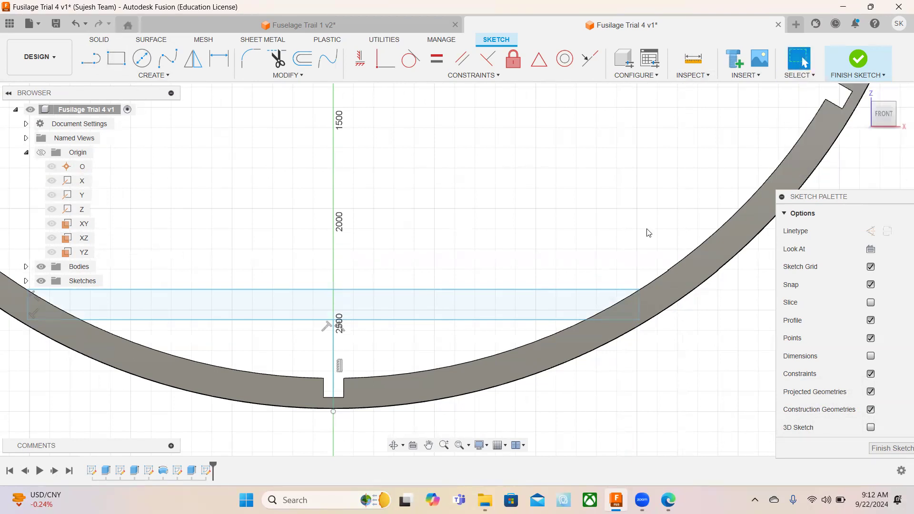
left_click(333, 355)
key("Delete")
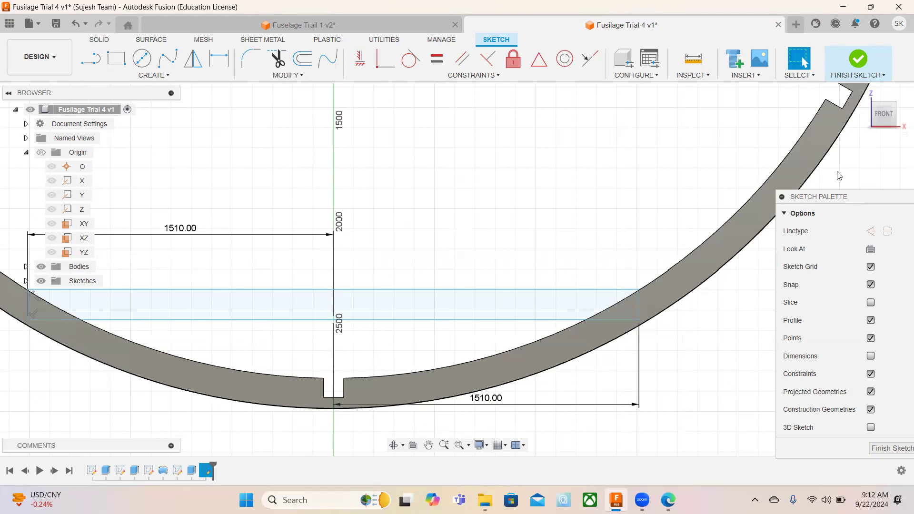
left_click(857, 59)
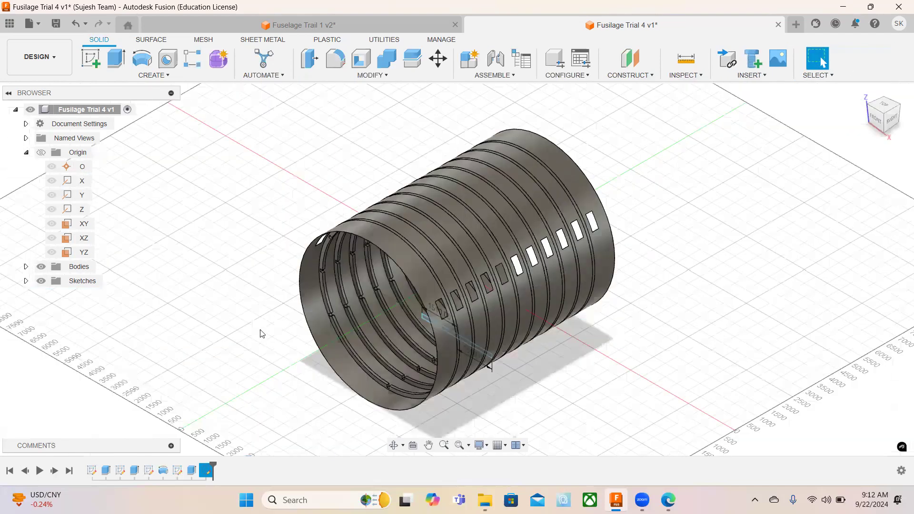
Extrude the floor profile as a symmetric cut with a whole-length distance of 13000 mm through the fuselage rings.
left_click(117, 59)
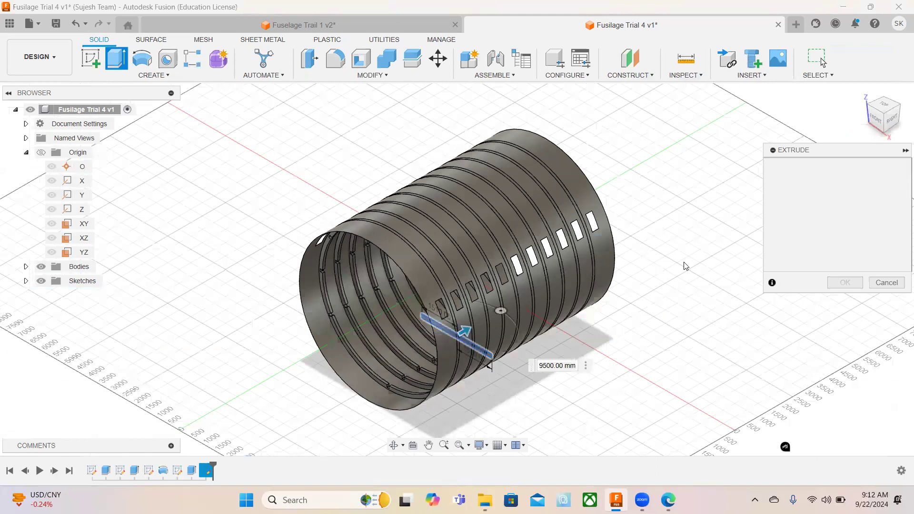
left_click(839, 300)
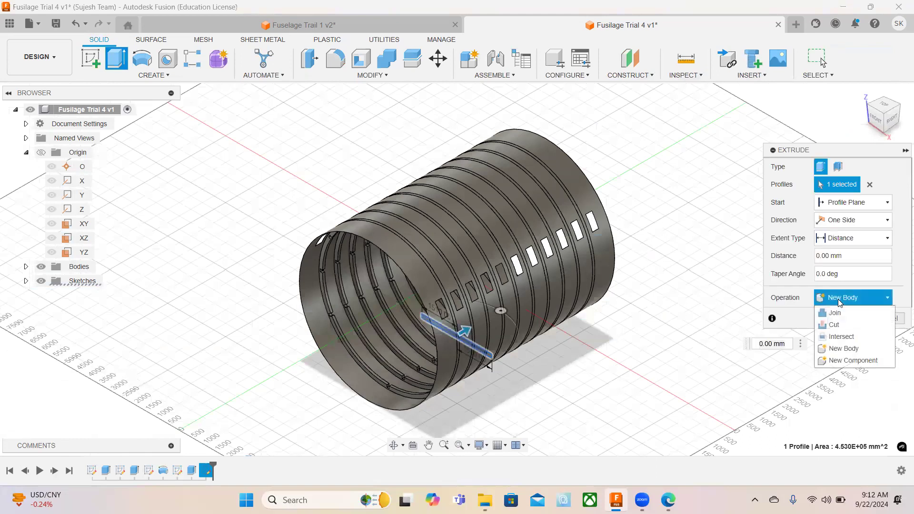
left_click(834, 325)
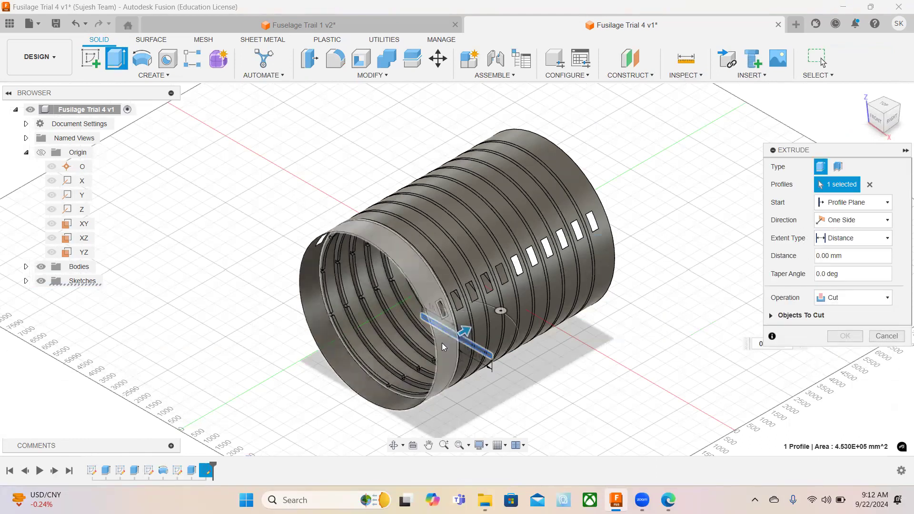
left_click(837, 221)
left_click(832, 260)
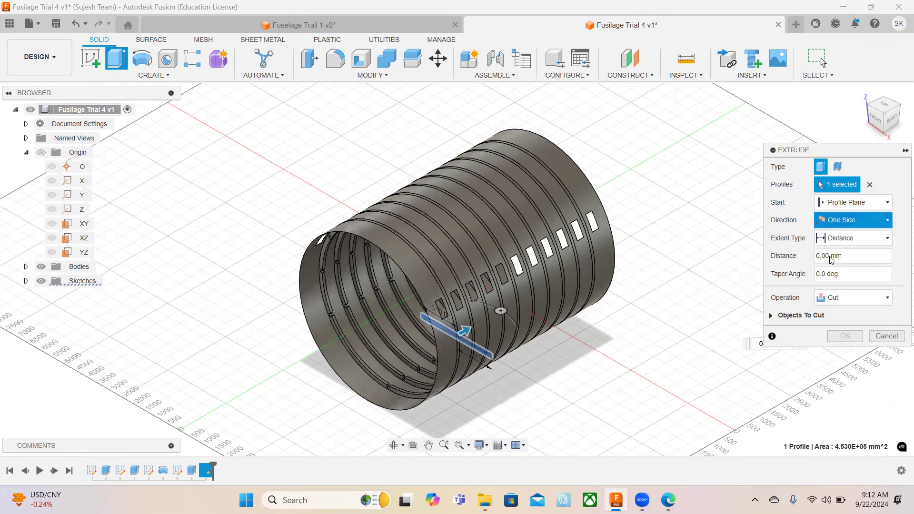
left_click(843, 256)
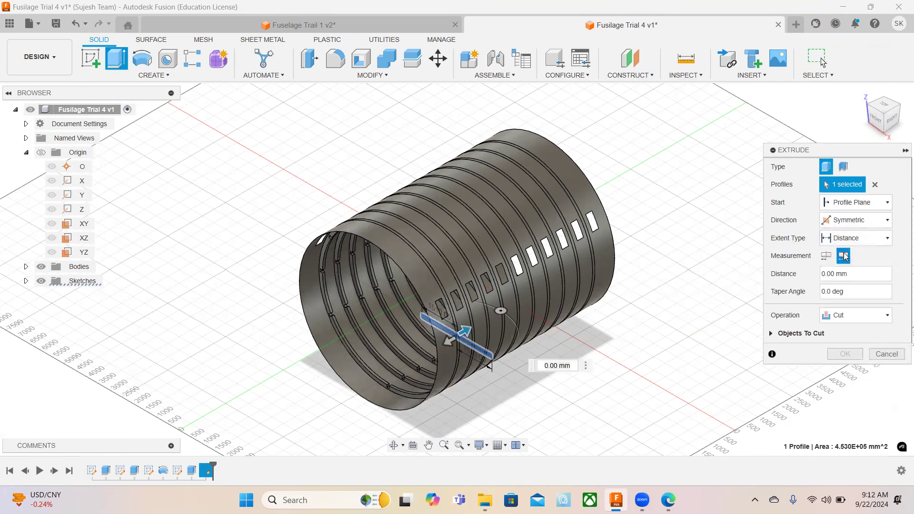
left_click_drag(463, 329, 621, 257)
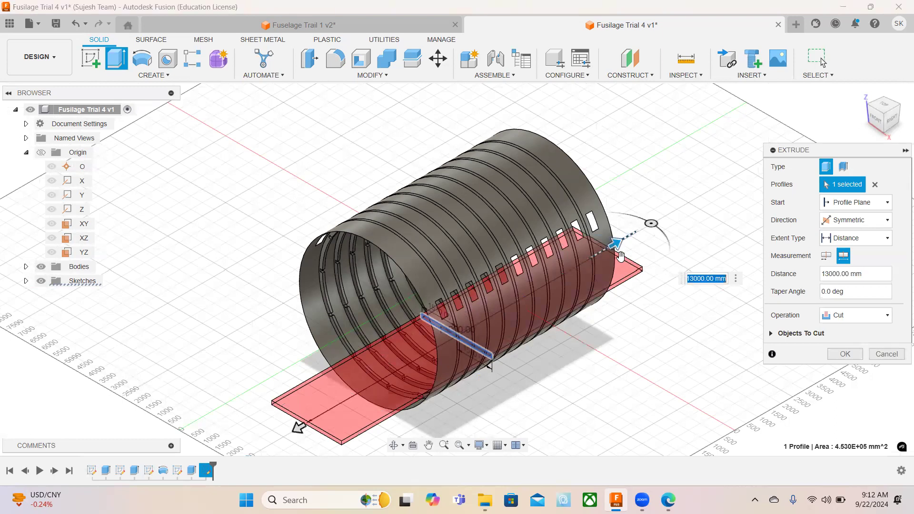
left_click(850, 355)
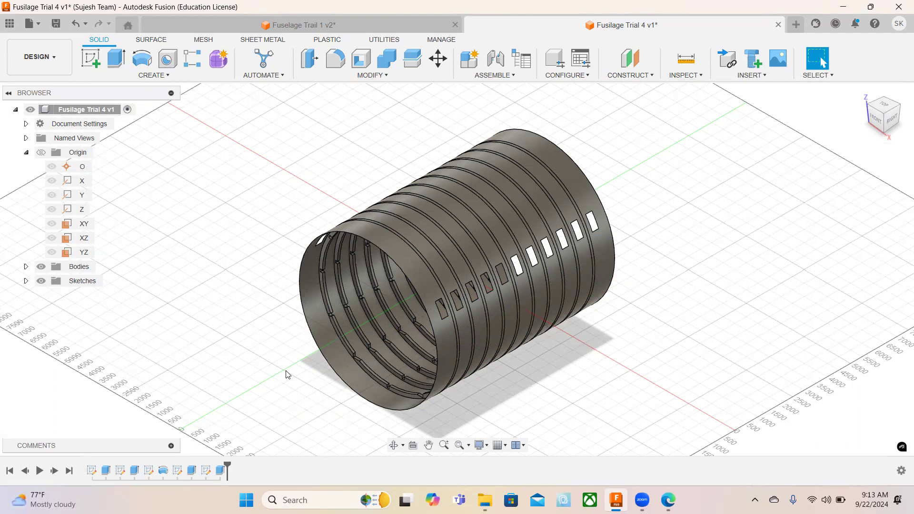
Start a new sketch on the XZ origin plane for the floor at the lower ring cutout.
left_click(96, 55)
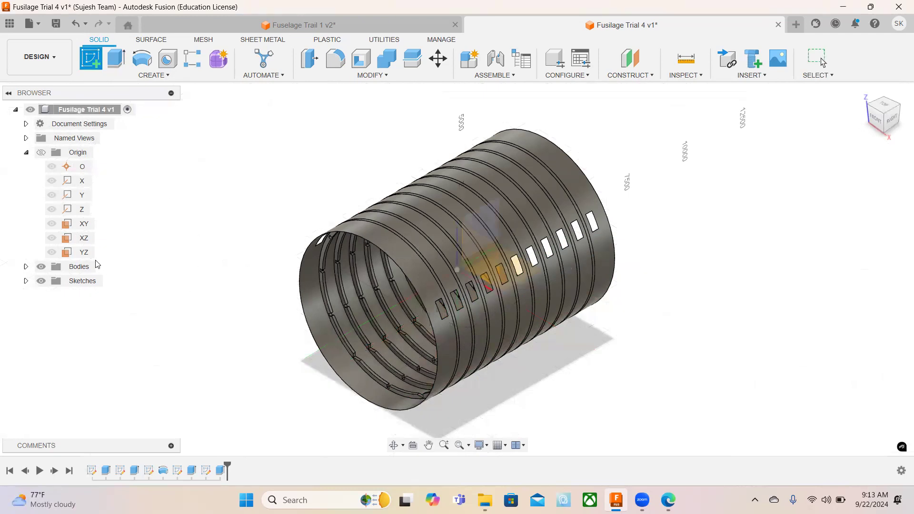
left_click(84, 238)
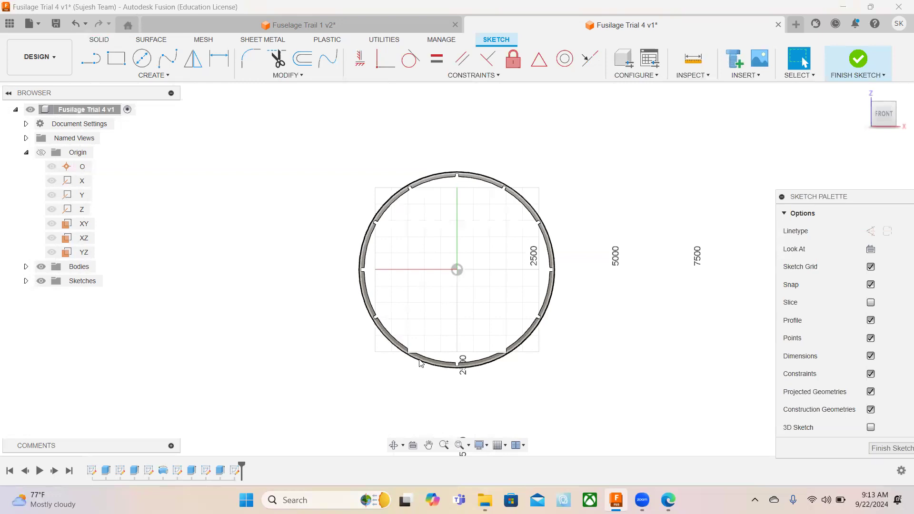
scroll(409, 355, "up", 1)
scroll(408, 354, "up", 5)
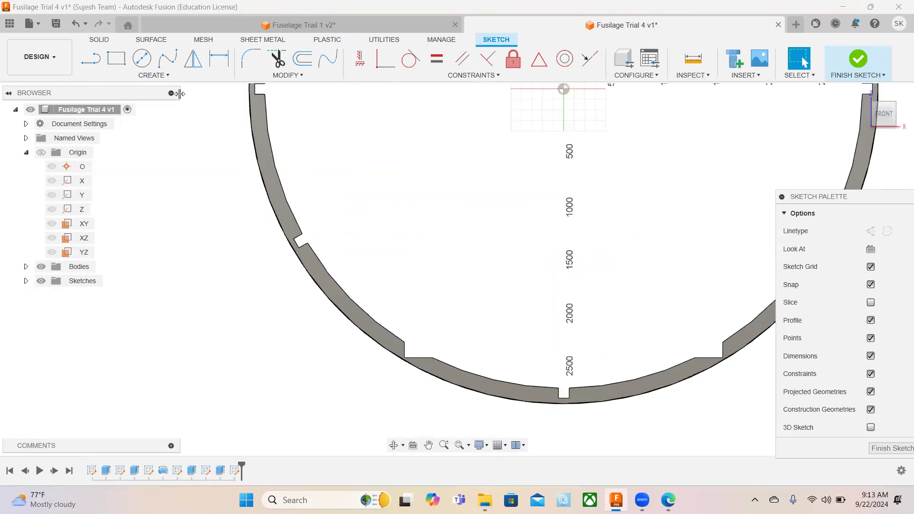
Draw a 3020 by 150 mm two-point rectangle starting from the inner corner of the left floor cutout in the ring.
left_click(116, 58)
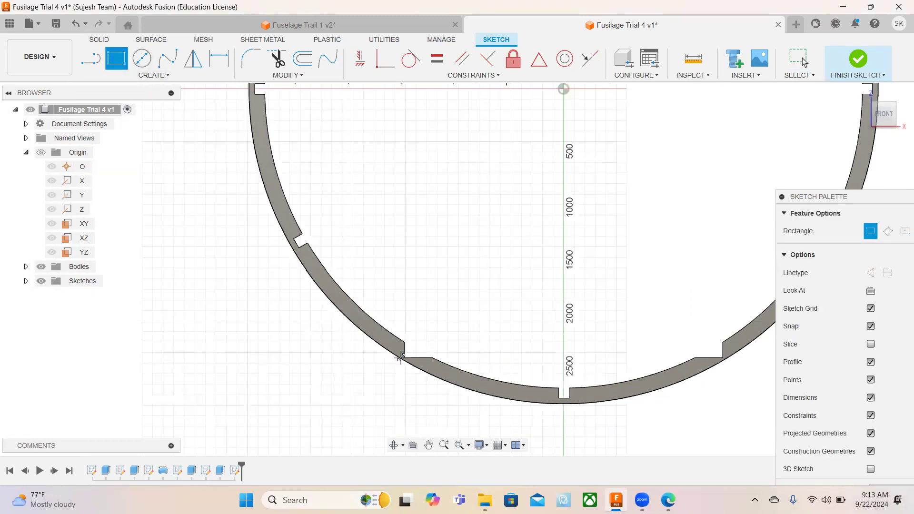
scroll(402, 355, "up", 1)
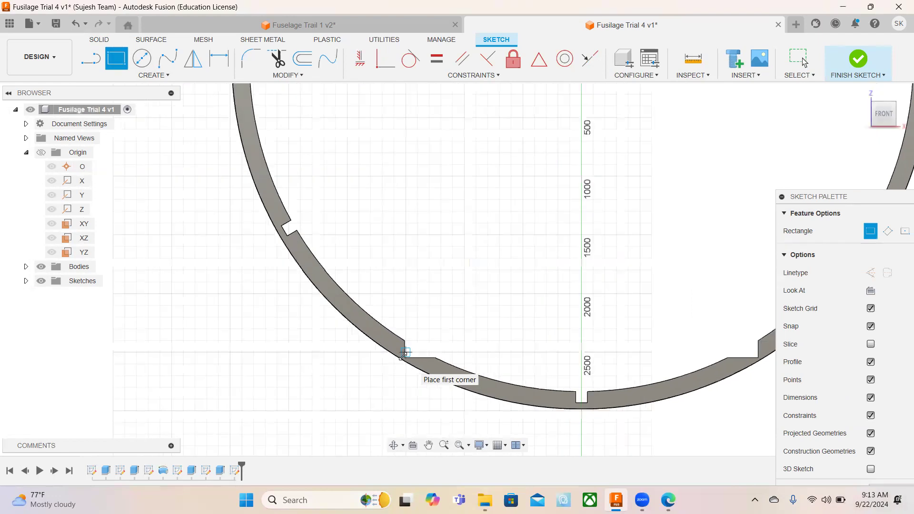
scroll(404, 353, "up", 5)
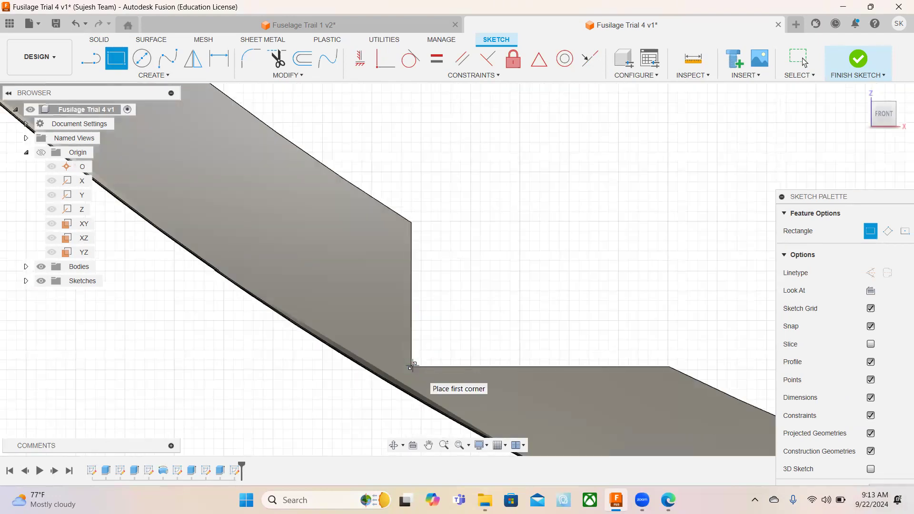
scroll(412, 367, "up", 1)
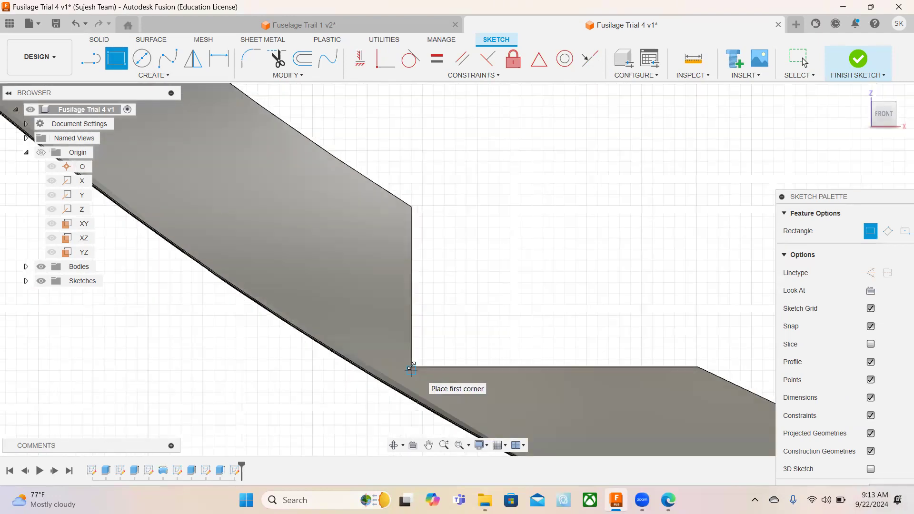
scroll(412, 368, "up", 2)
left_click(411, 369)
scroll(438, 328, "down", 3)
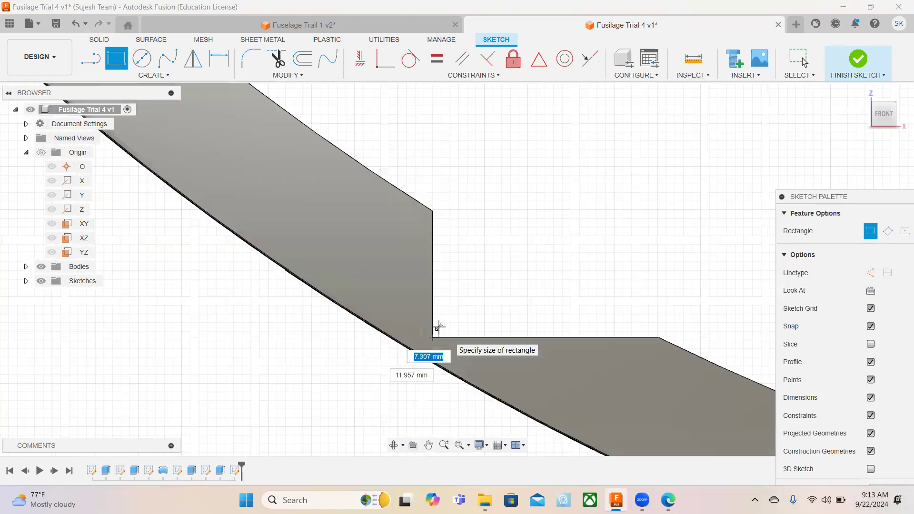
scroll(439, 326, "down", 3)
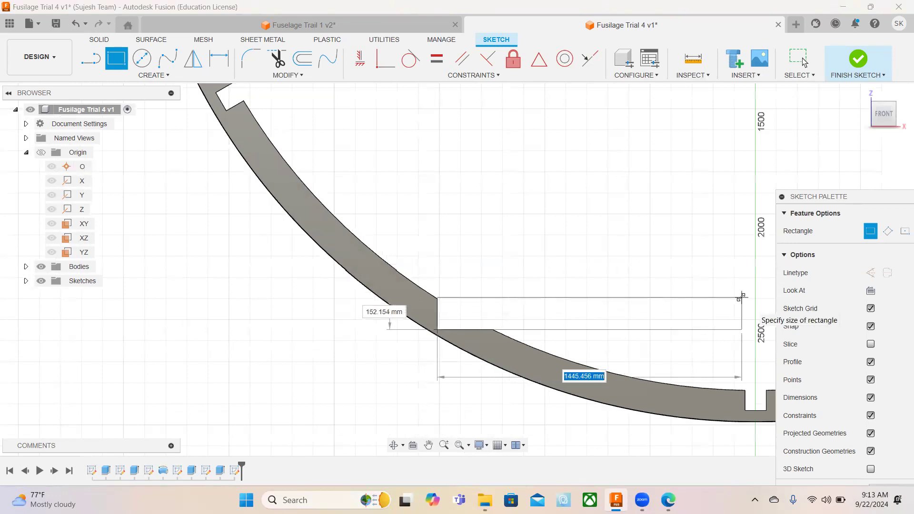
type("3020")
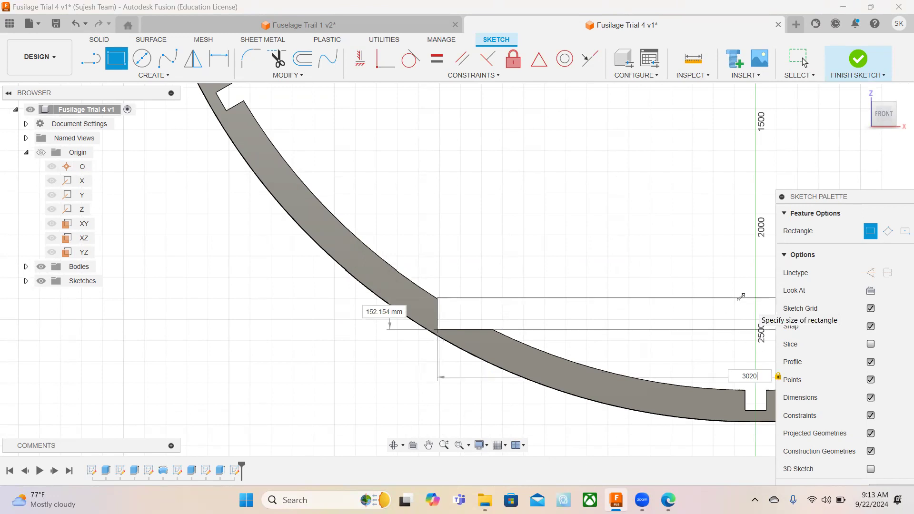
key("Tab")
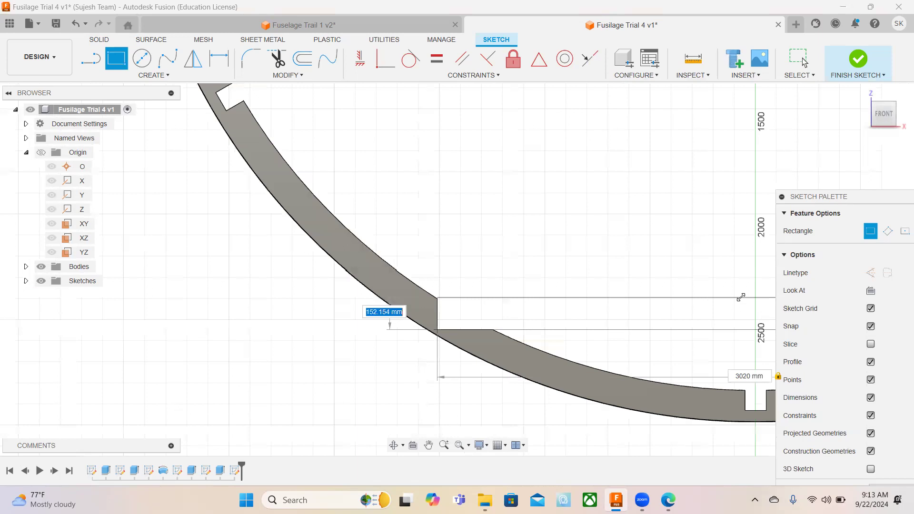
type("150")
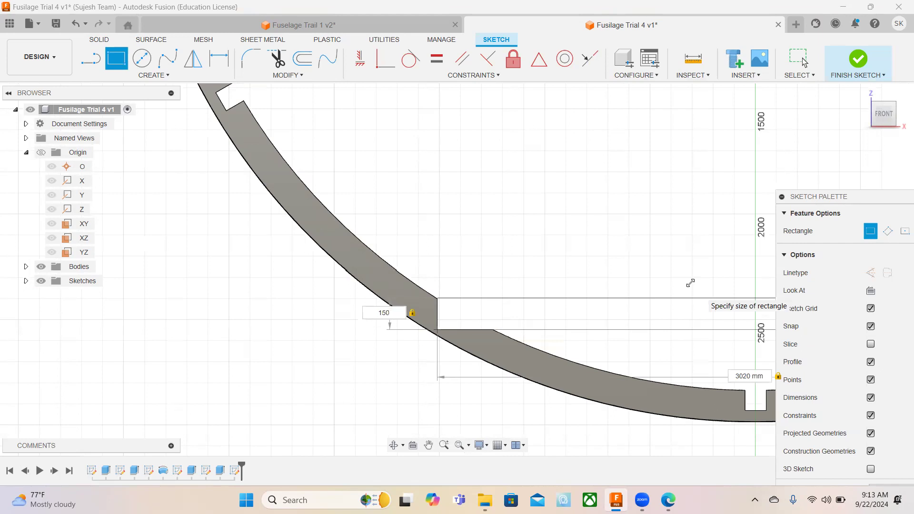
key("Return")
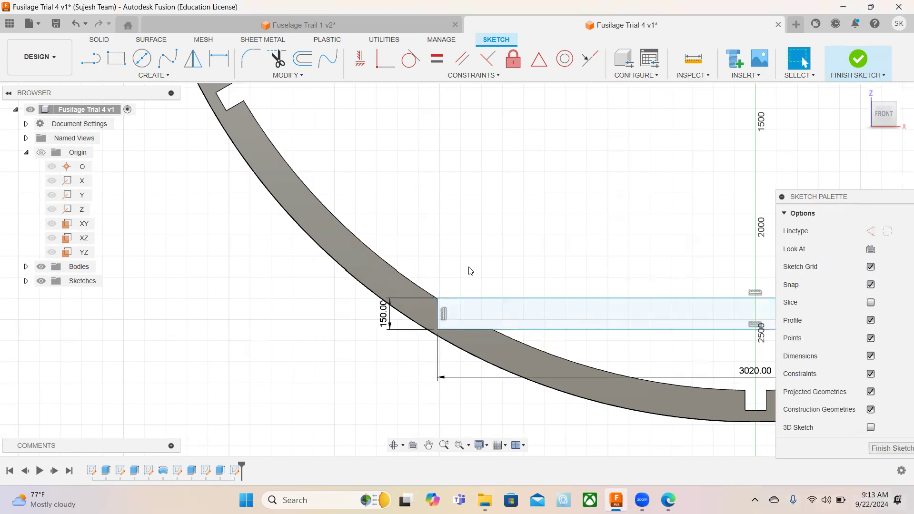
scroll(470, 271, "down", 3)
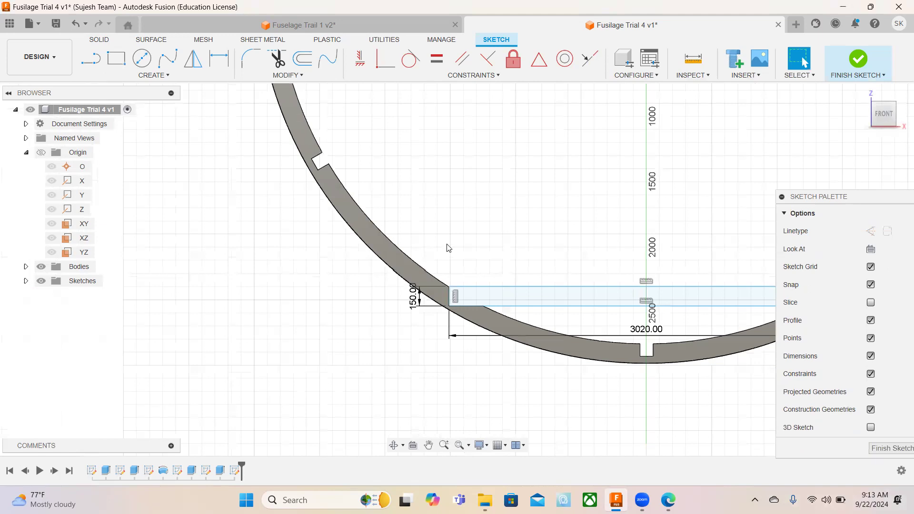
scroll(447, 248, "down", 3)
scroll(389, 178, "down", 2)
mouse_move(483, 157)
middle_mouse_down()
mouse_move(457, 221)
mouse_move(403, 297)
middle_mouse_up()
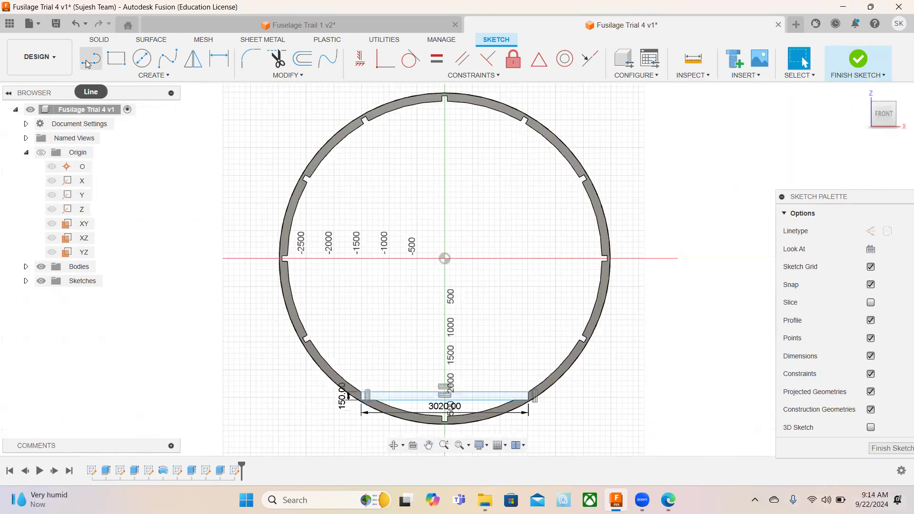
Draw a two-point rectangle from the upper outer corner of the left mid-height ring notch to the lower outer corner of the right one.
left_click(116, 58)
scroll(287, 268, "up", 1)
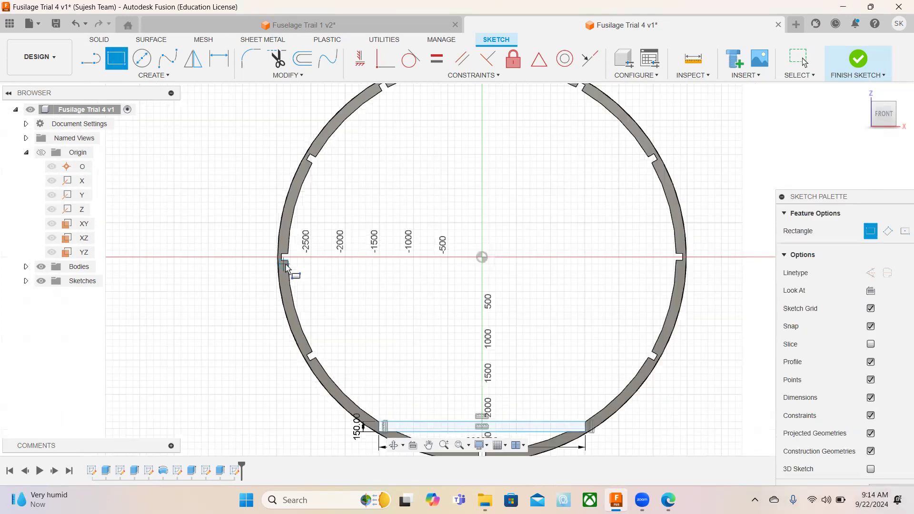
scroll(287, 259, "up", 5)
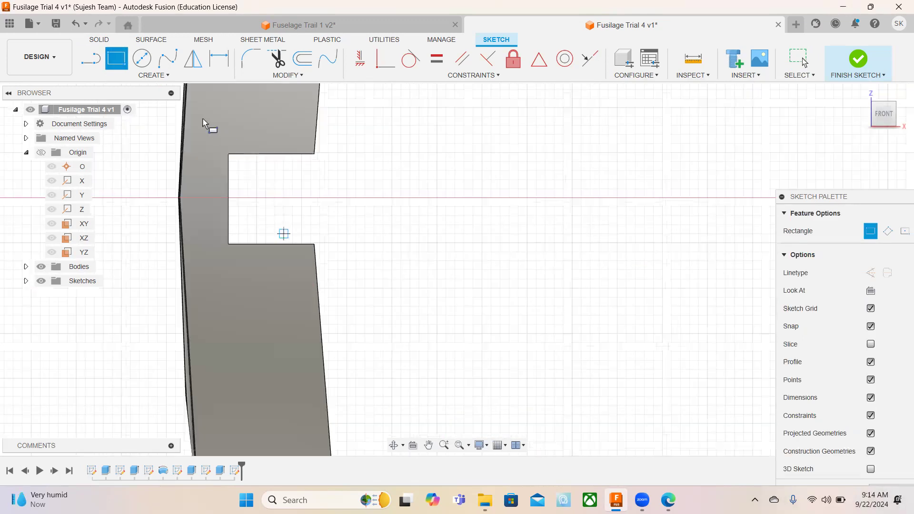
scroll(199, 117, "up", 2)
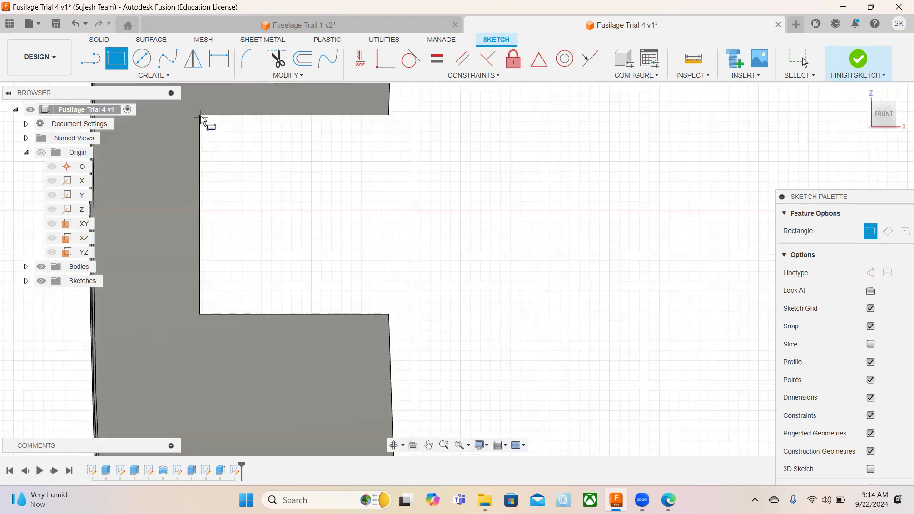
scroll(199, 117, "up", 2)
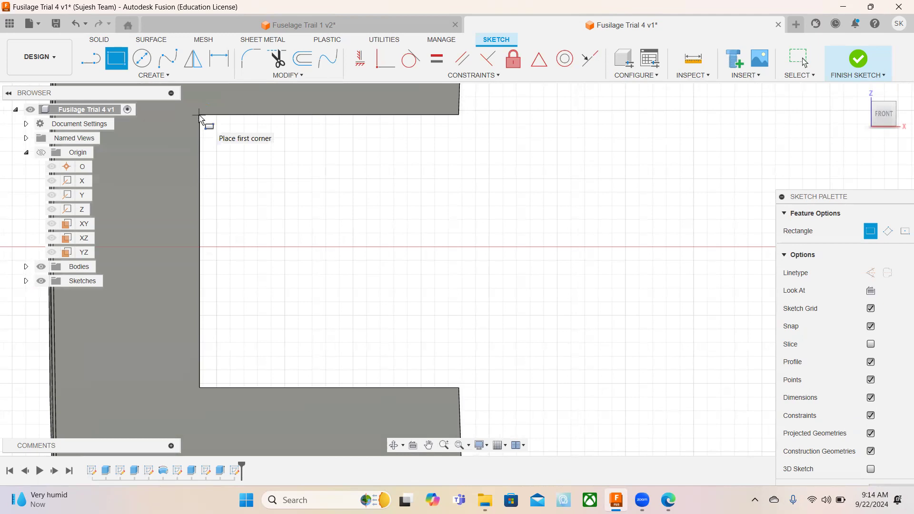
left_click(200, 115)
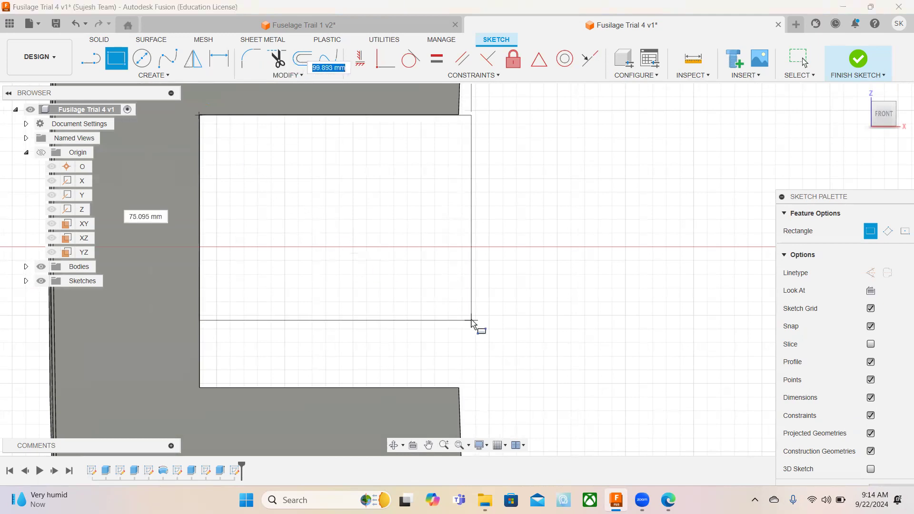
scroll(472, 321, "down", 2)
scroll(471, 321, "down", 5)
middle_click_drag(668, 328, 484, 313)
scroll(483, 312, "up", 3)
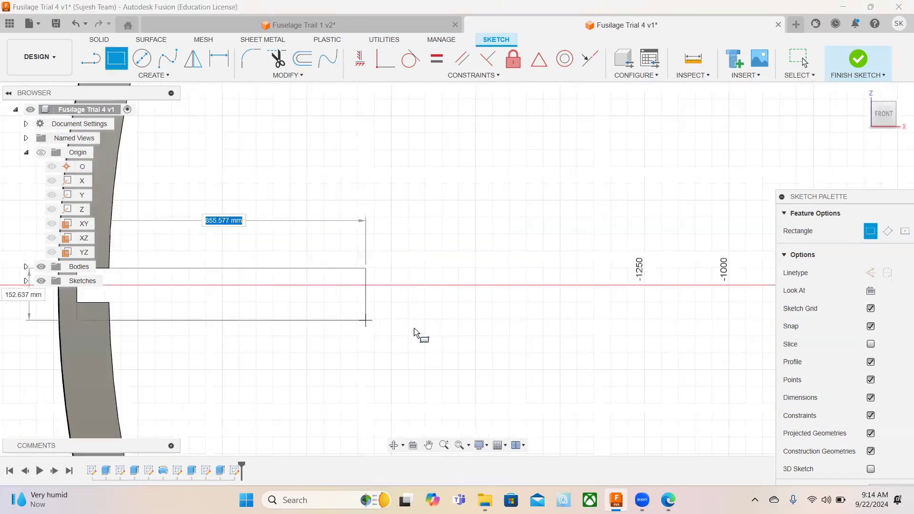
middle_click_drag(625, 354, 344, 310)
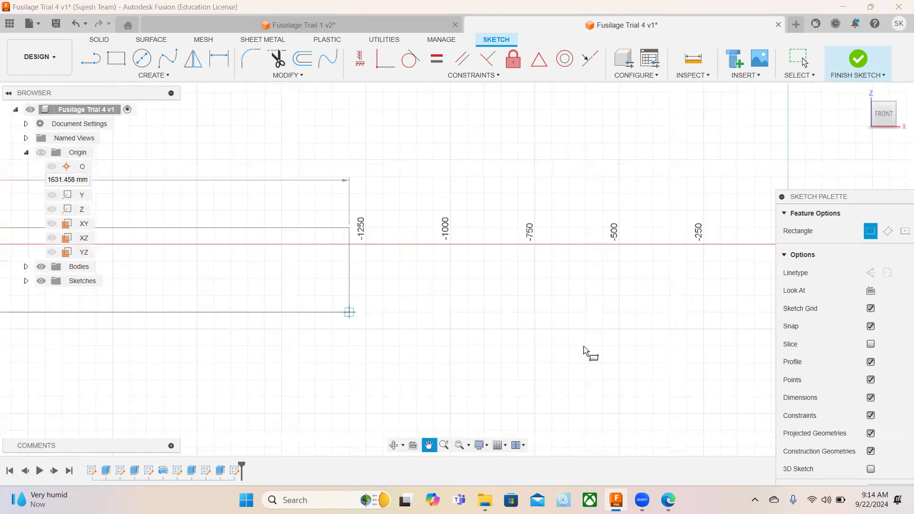
scroll(588, 352, "down", 1)
scroll(586, 349, "down", 3)
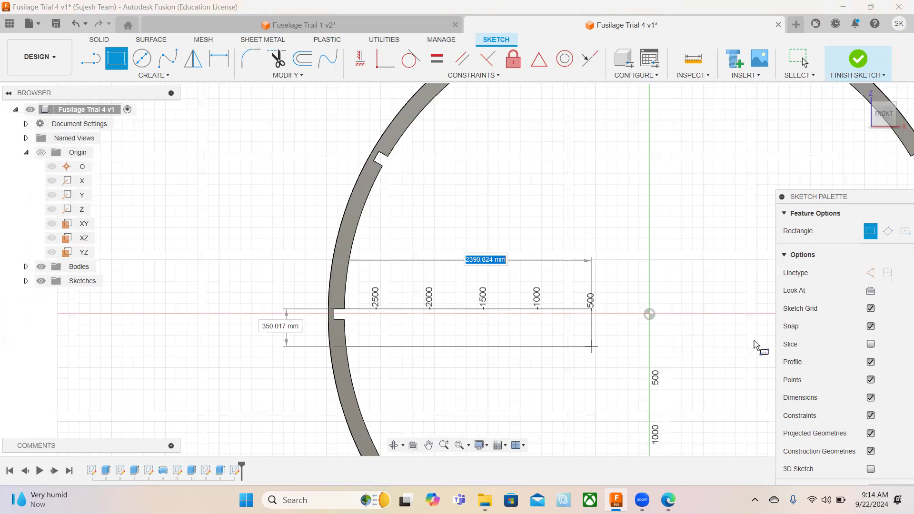
scroll(755, 343, "down", 2)
middle_click_drag(755, 344, 458, 306)
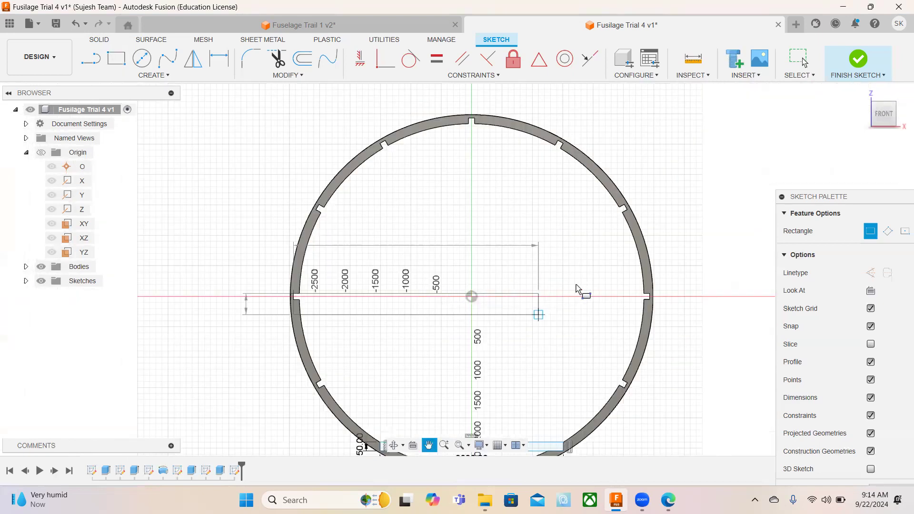
scroll(566, 292, "up", 3)
scroll(569, 293, "up", 4)
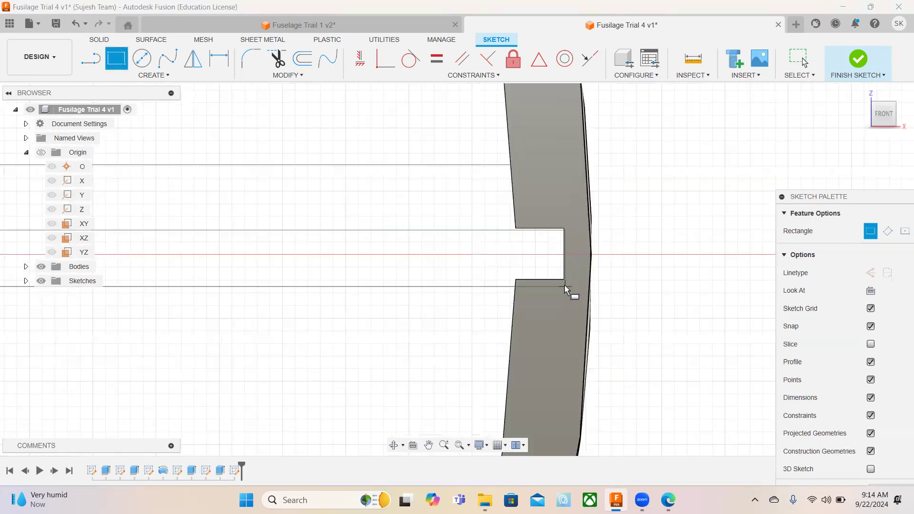
scroll(562, 280, "up", 2)
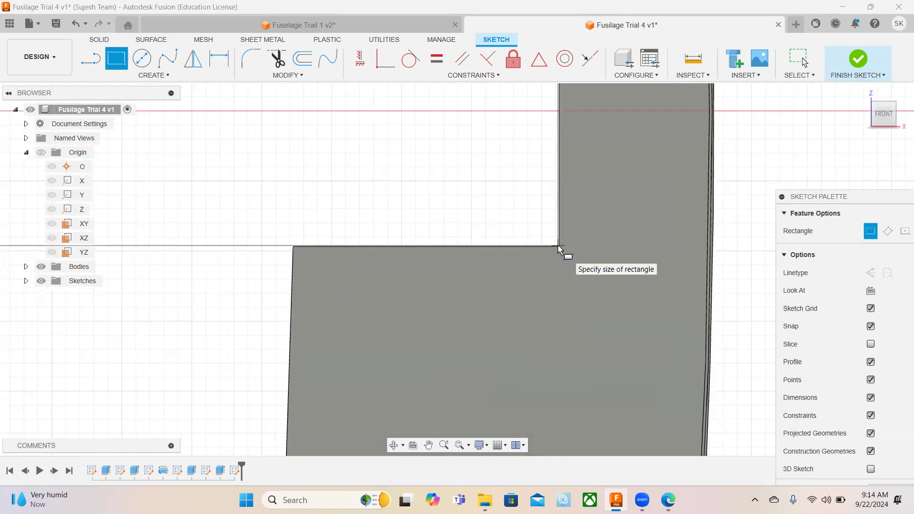
scroll(558, 248, "up", 4)
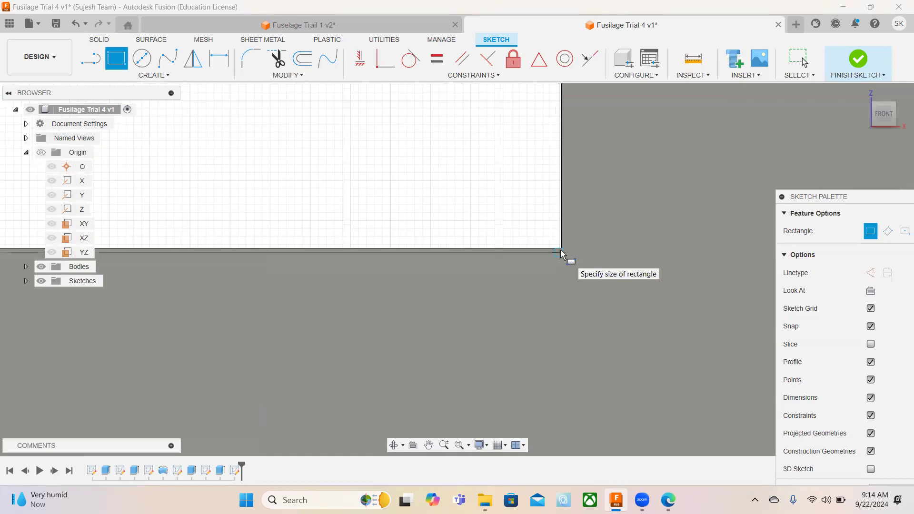
scroll(562, 250, "up", 3)
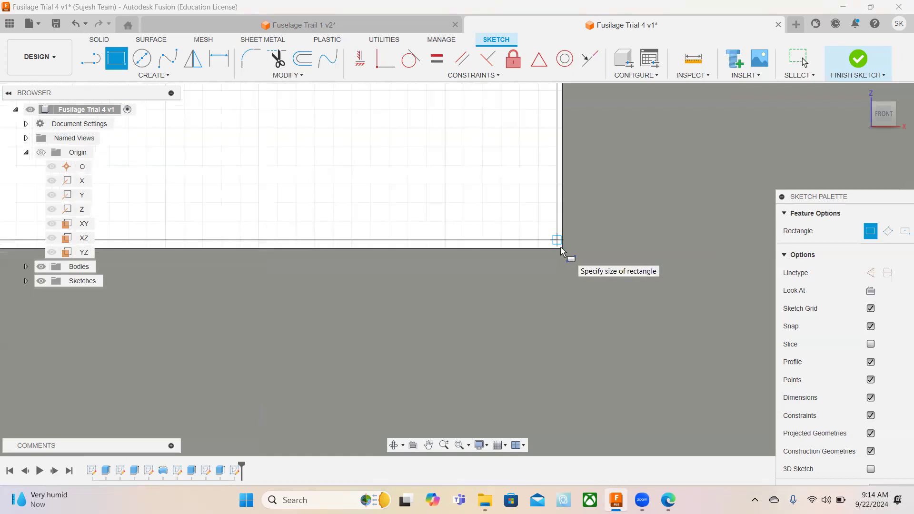
left_click(563, 250)
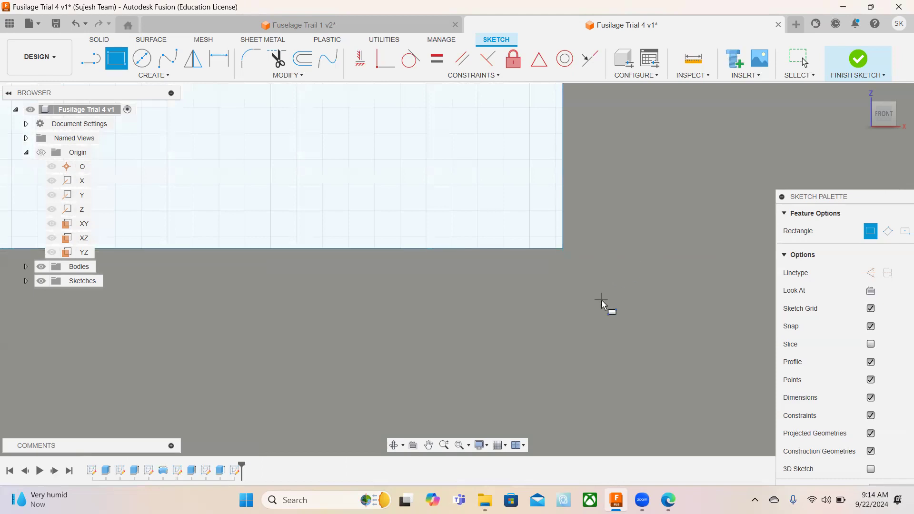
Finish the floor sketch and return the model to the home view.
scroll(500, 319, "down", 5)
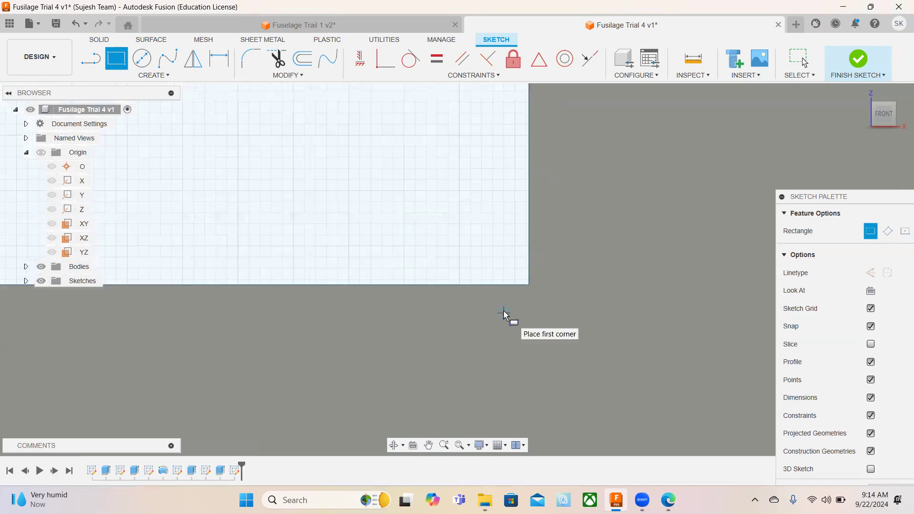
scroll(505, 314, "down", 3)
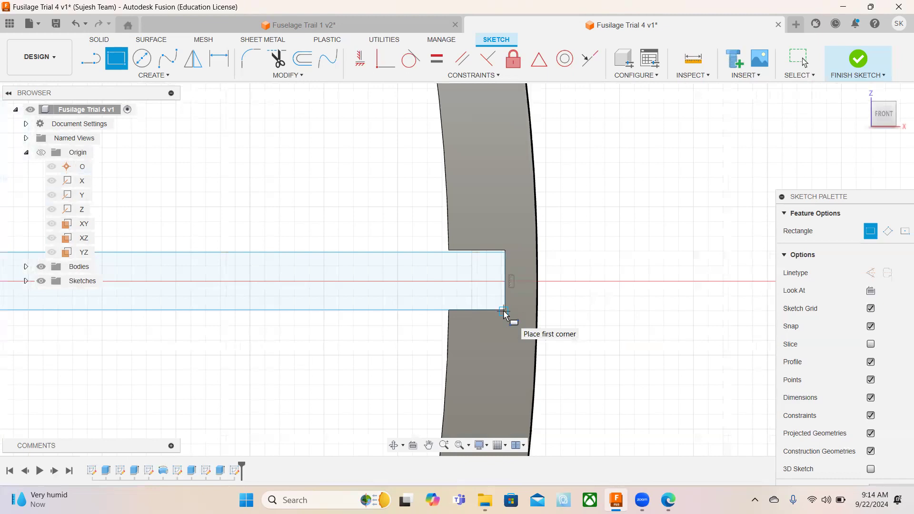
scroll(505, 314, "down", 5)
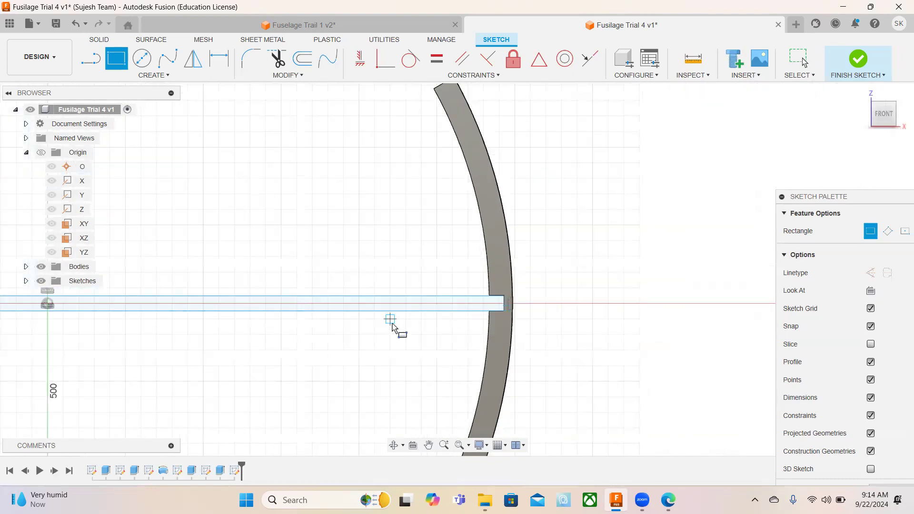
left_click(860, 60)
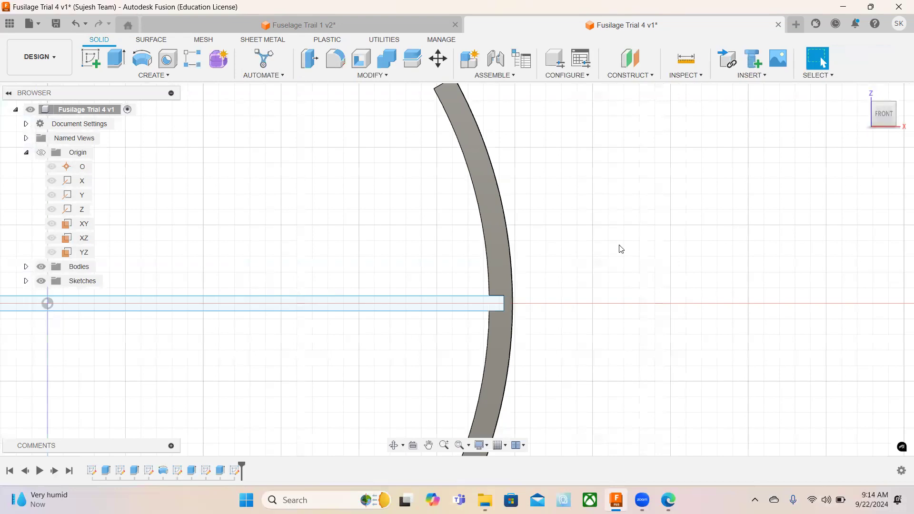
left_click(862, 92)
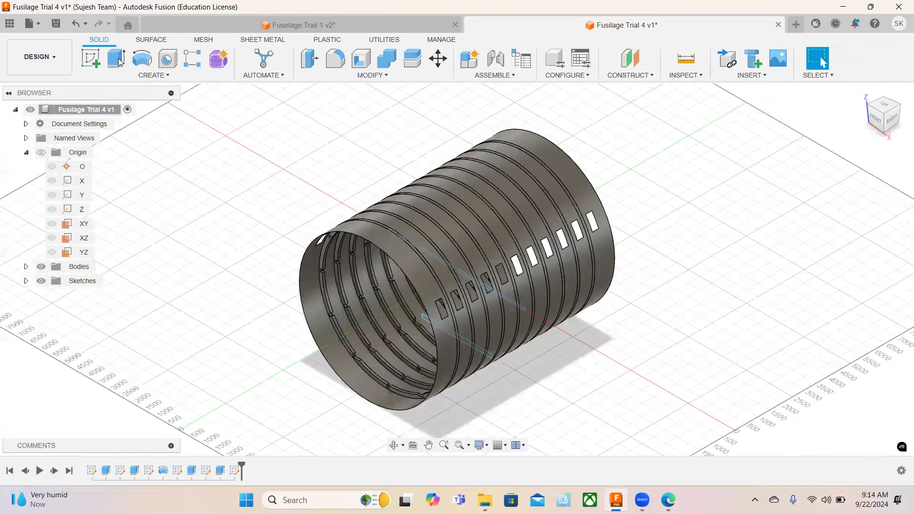
Extrude both floor profiles symmetrically with a whole-length distance of 7657 mm, using the Join operation.
left_click(119, 61)
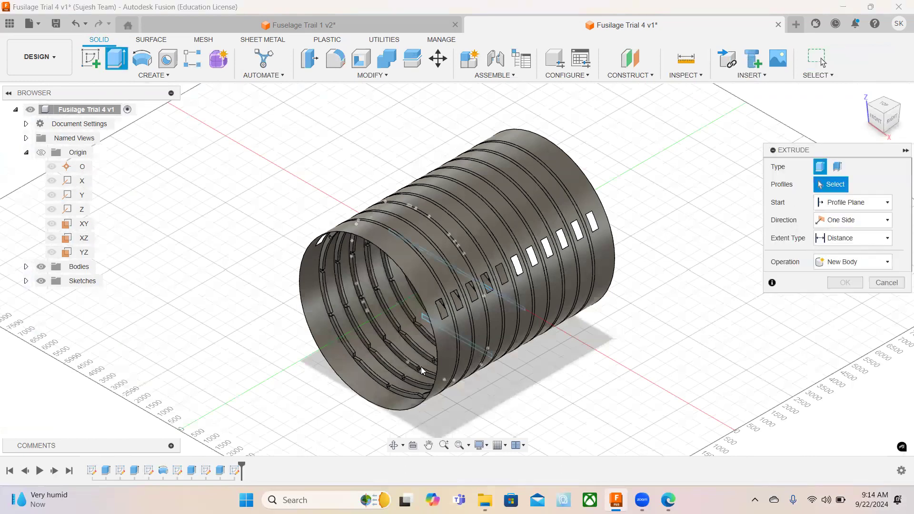
left_click(427, 317)
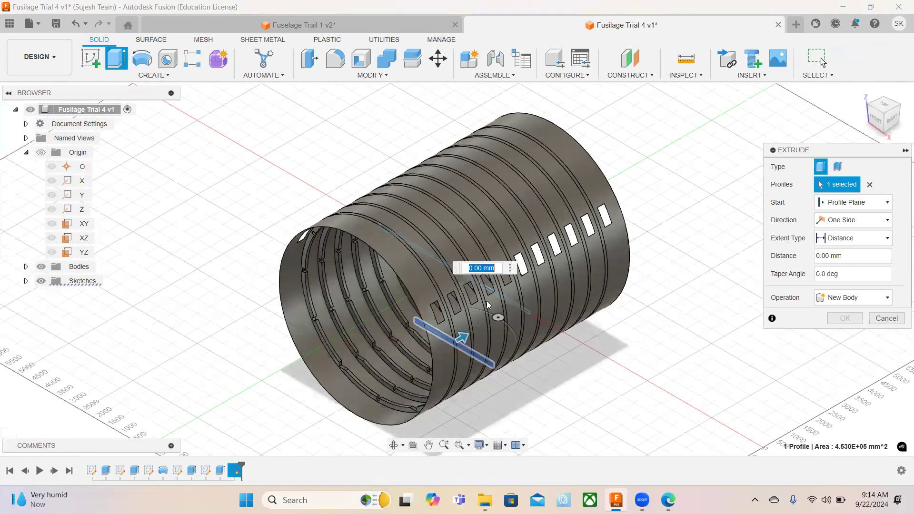
scroll(519, 321, "up", 5)
left_click(519, 322)
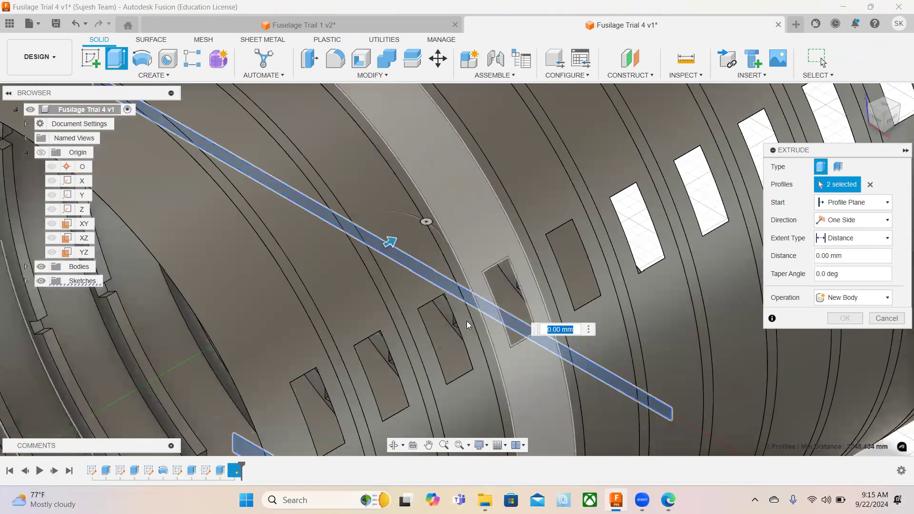
scroll(466, 320, "down", 5)
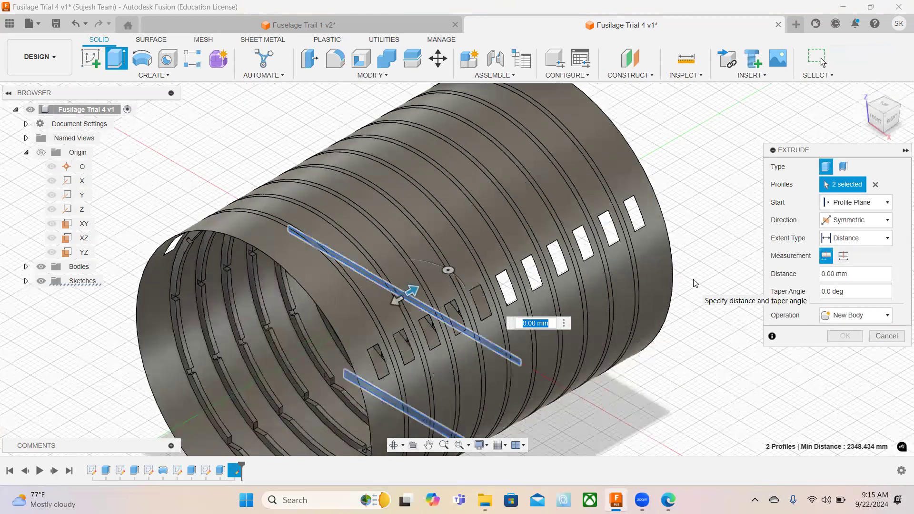
scroll(695, 283, "down", 3)
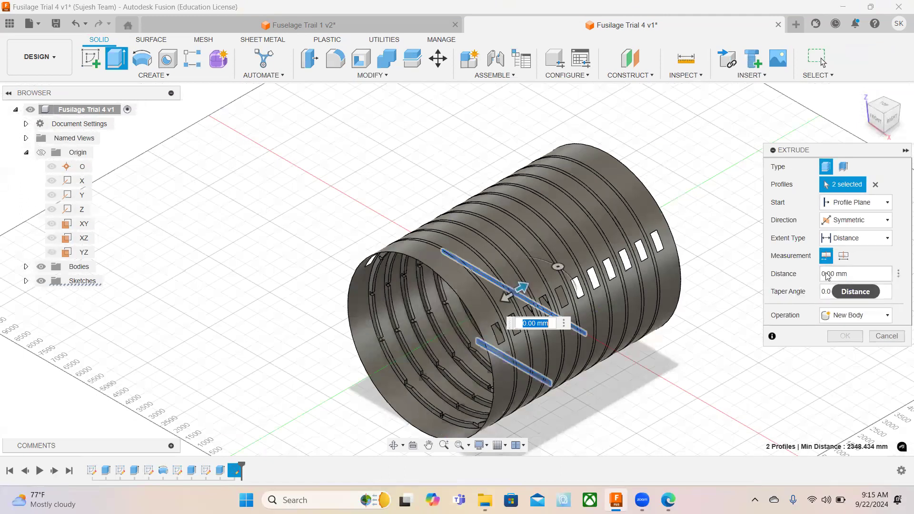
left_click(801, 277)
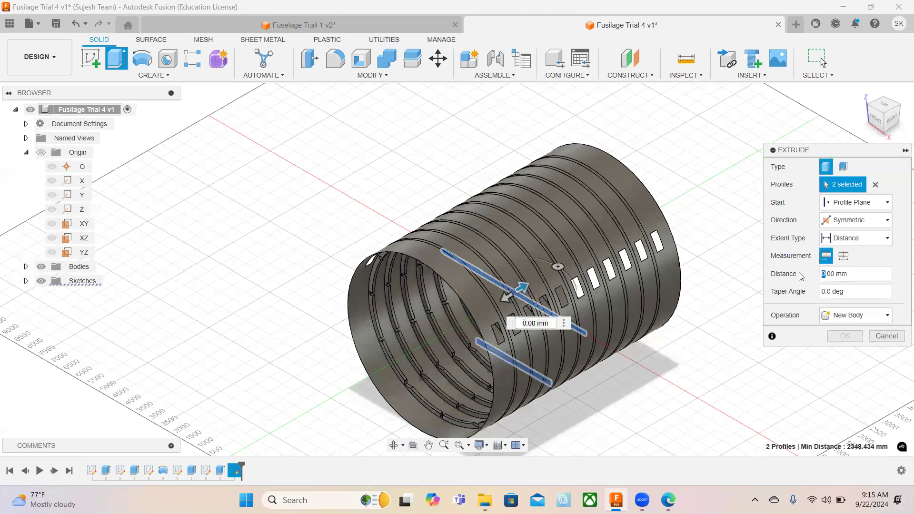
type("7657")
left_click(849, 315)
left_click(845, 335)
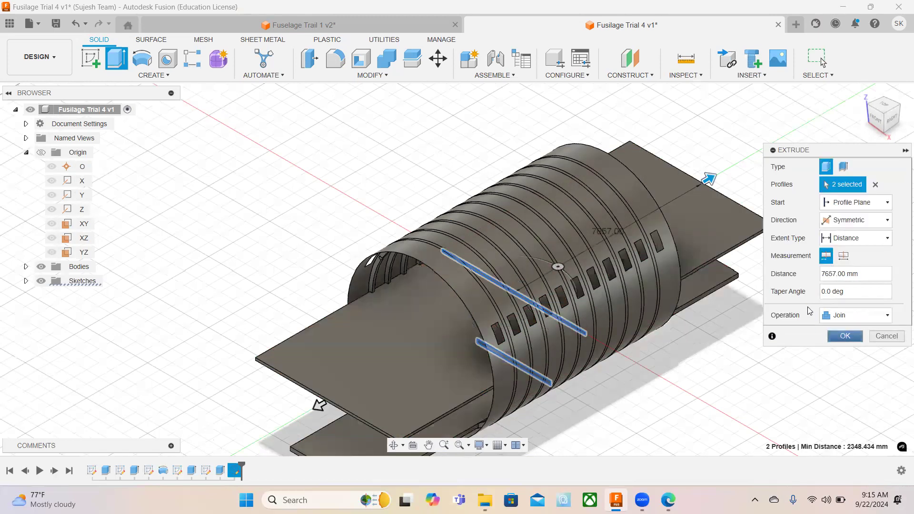
left_click(845, 258)
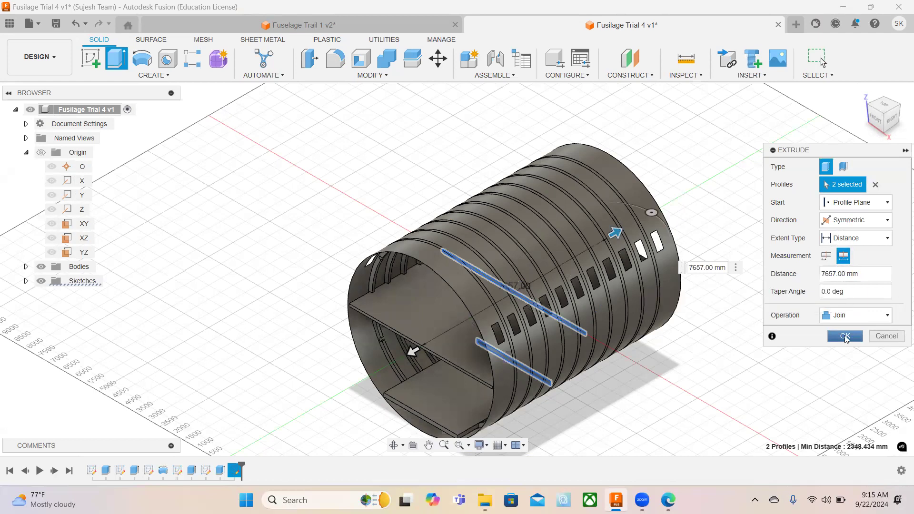
left_click(845, 336)
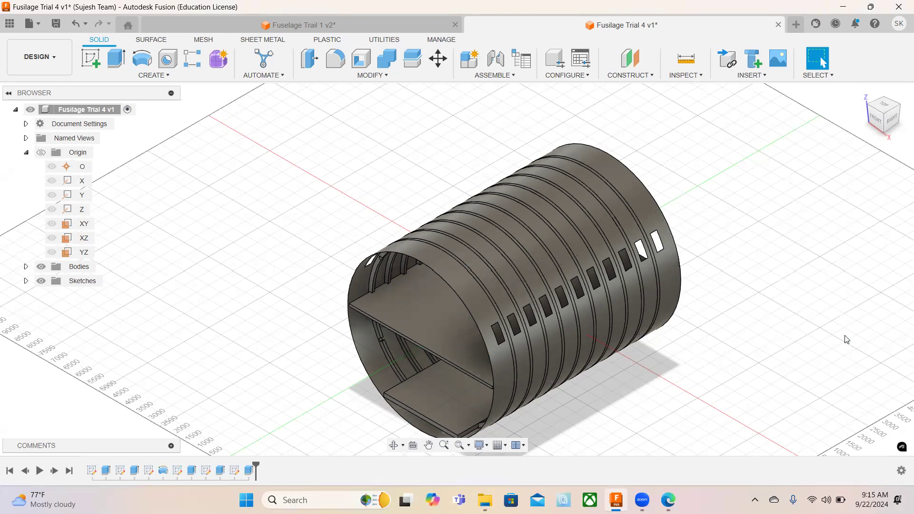
Undo the joined extrusion of the two floors.
left_click(489, 288)
right_click(489, 289)
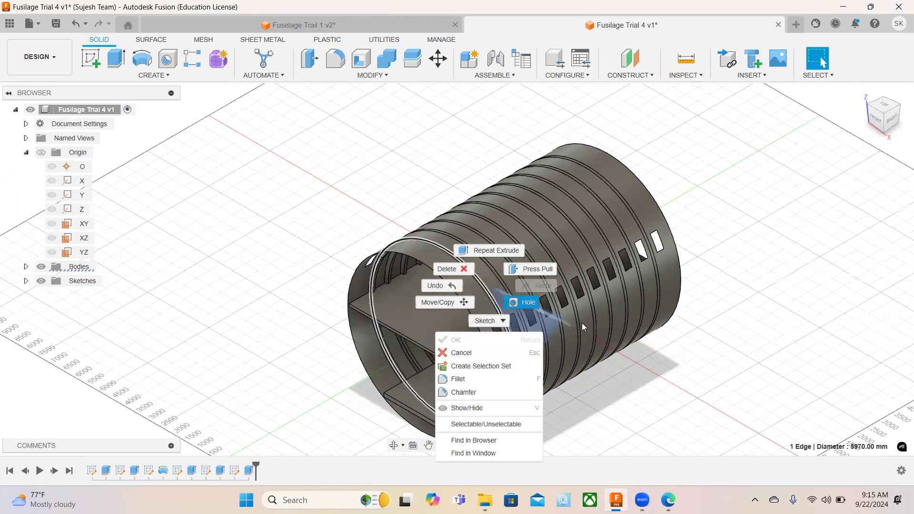
left_click(606, 371)
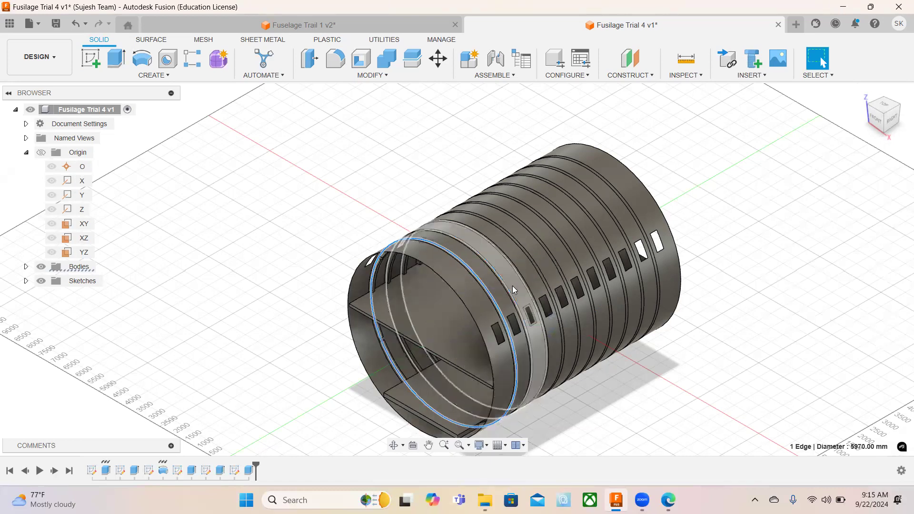
key("ctrl+s")
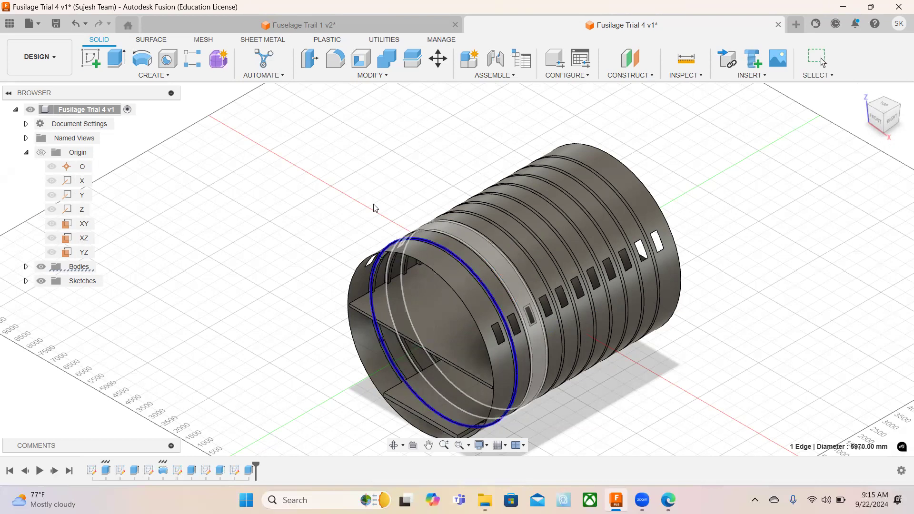
left_click(74, 23)
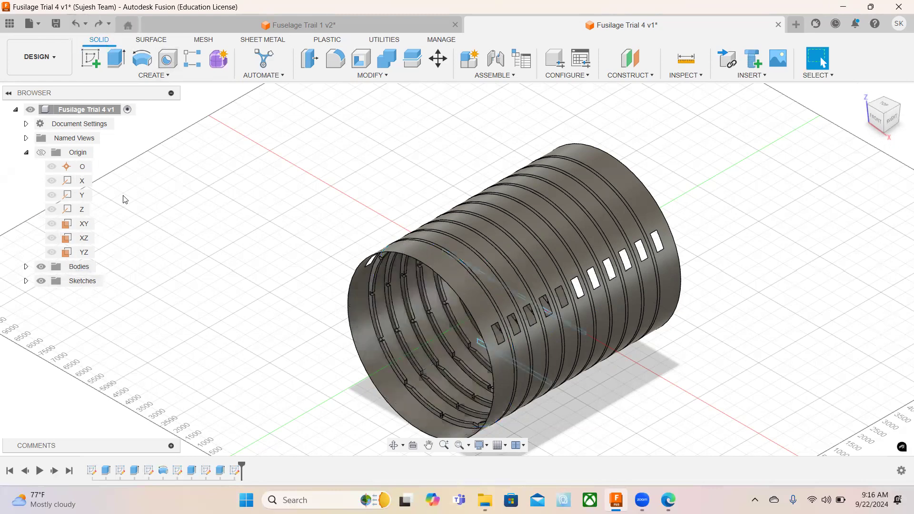
Open the appearance settings for the fuselage body and search the appearance library for "Alum".
left_click(452, 279)
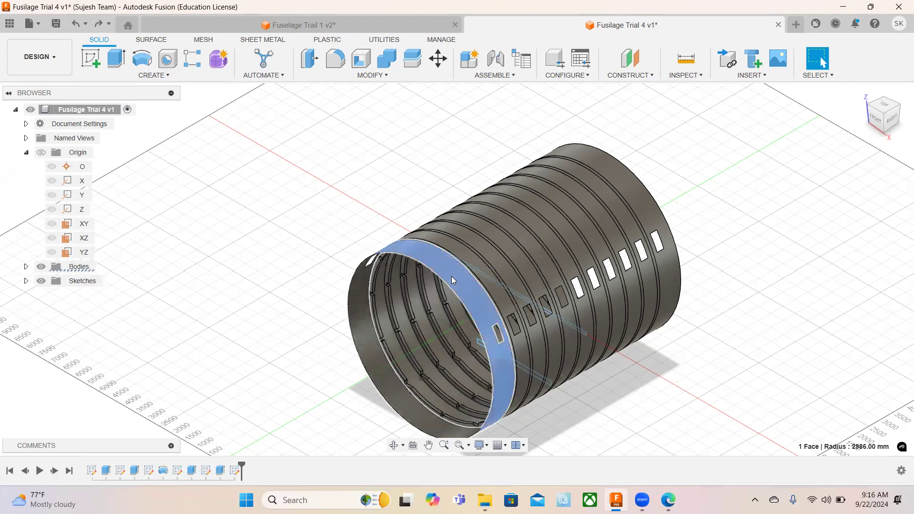
right_click(452, 280)
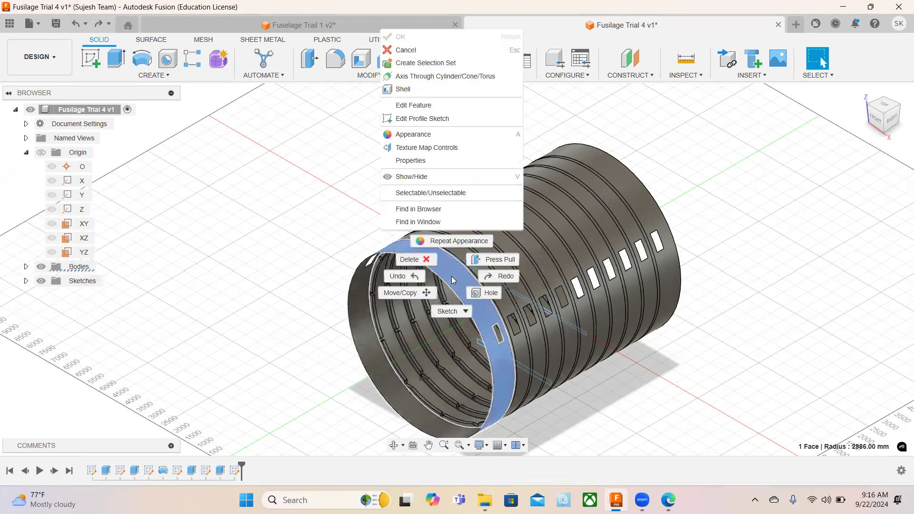
left_click(413, 136)
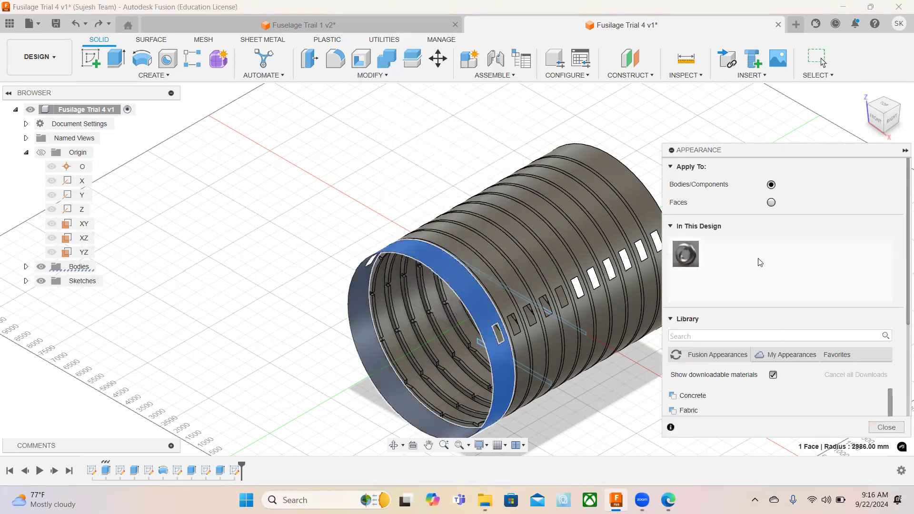
left_click(710, 335)
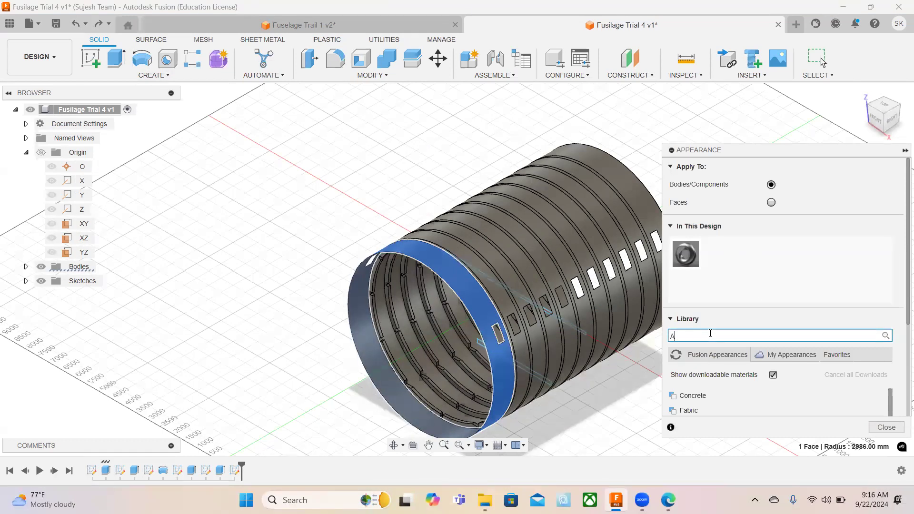
type("Alum")
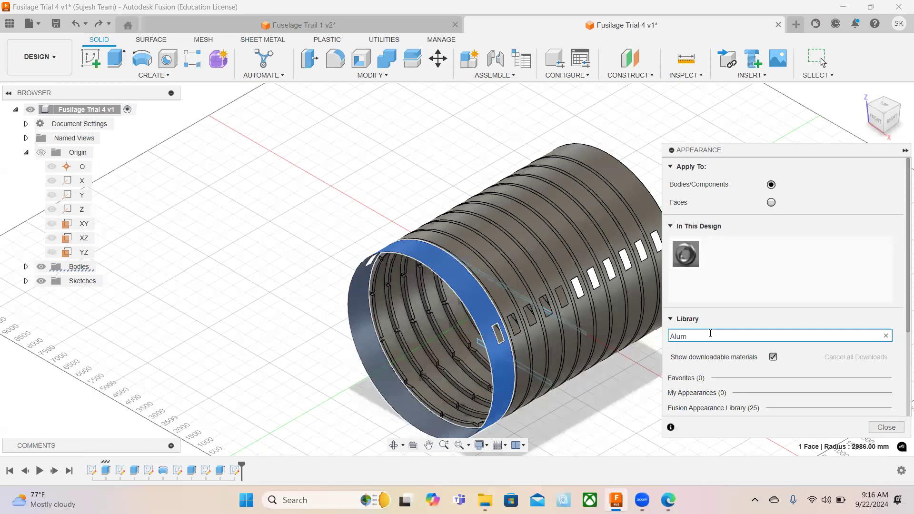
type("m")
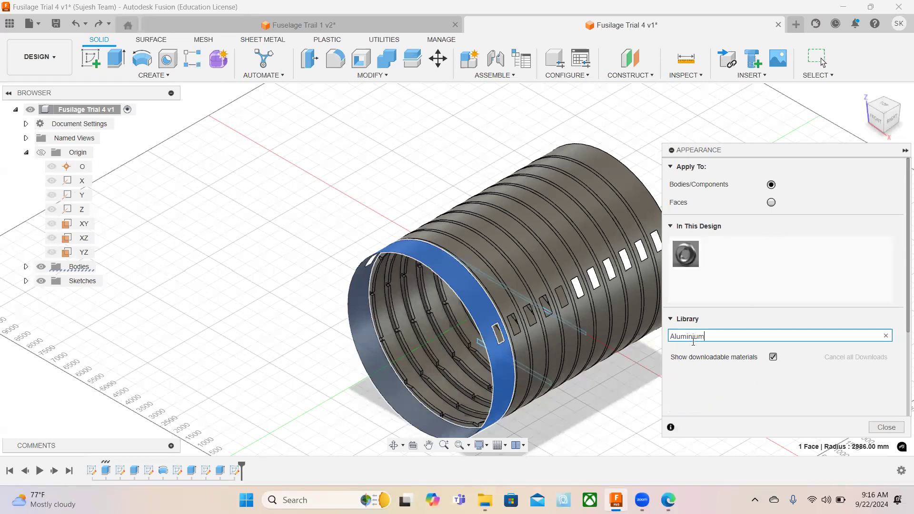
key("BackSpace")
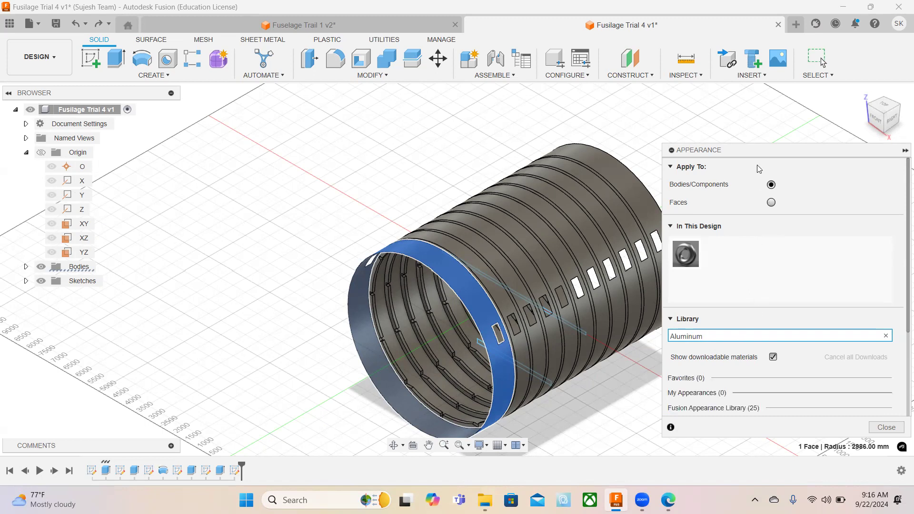
left_click_drag(763, 153, 719, 72)
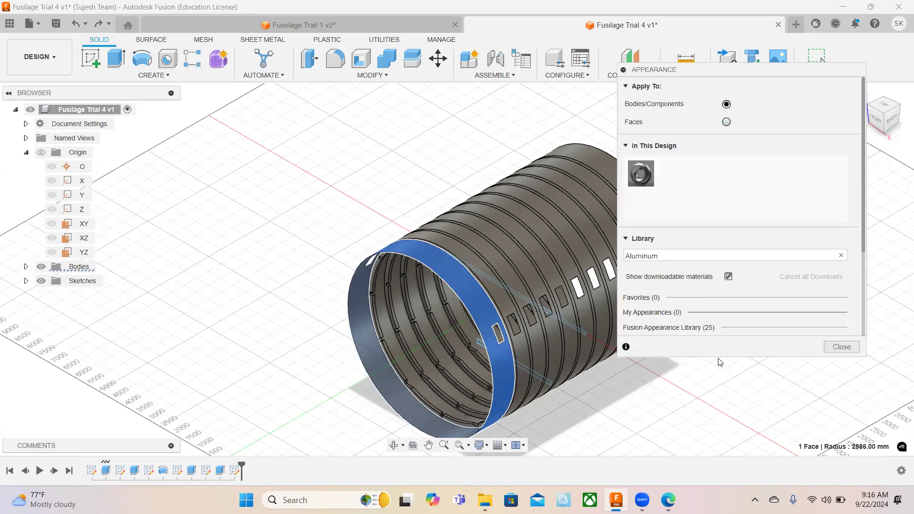
left_click(646, 256)
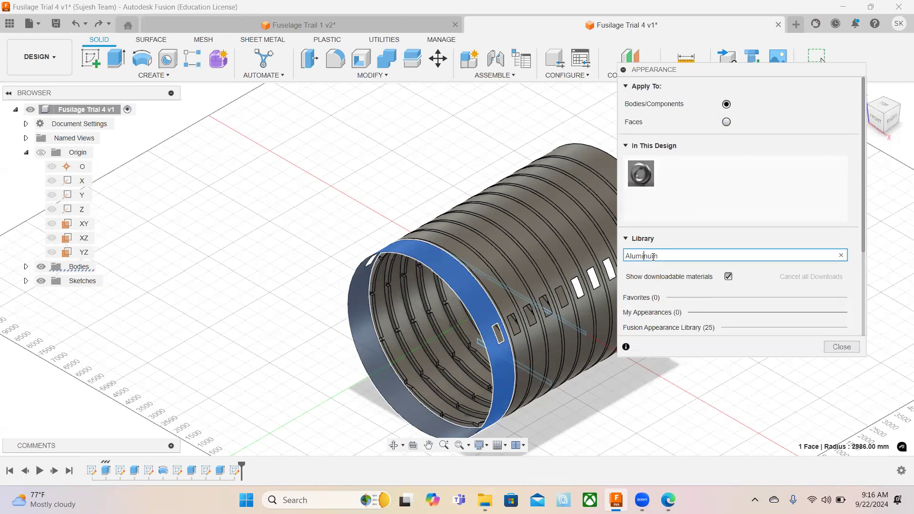
left_click_drag(658, 256, 643, 256)
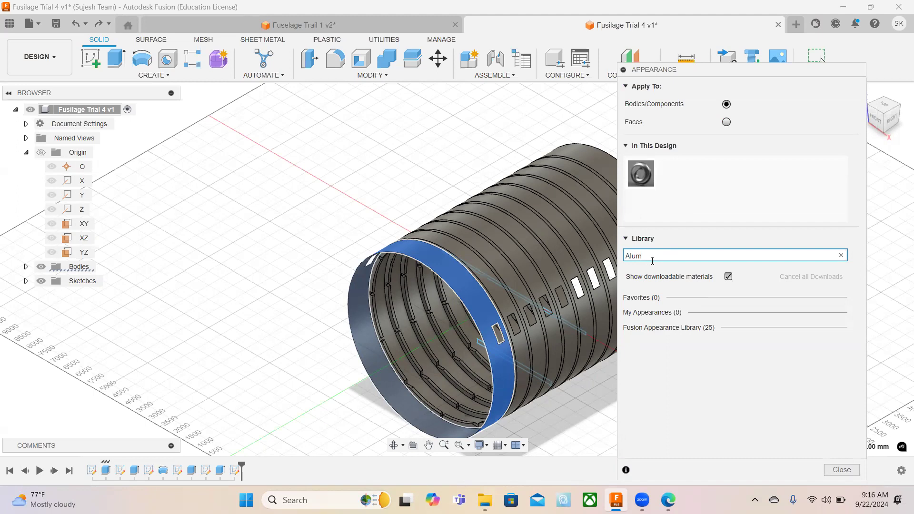
left_click(676, 326)
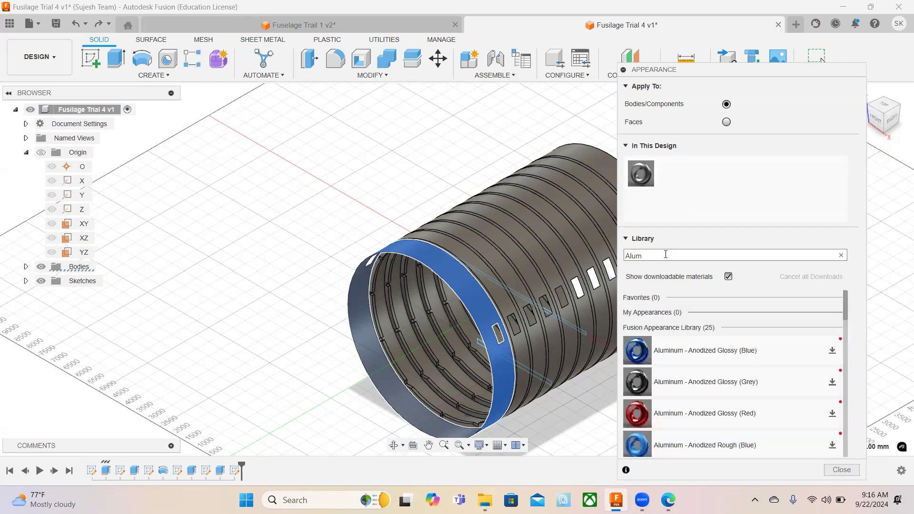
Download the Aluminum - Polished appearance and apply it to the fuselage body.
scroll(669, 351, "down", 3)
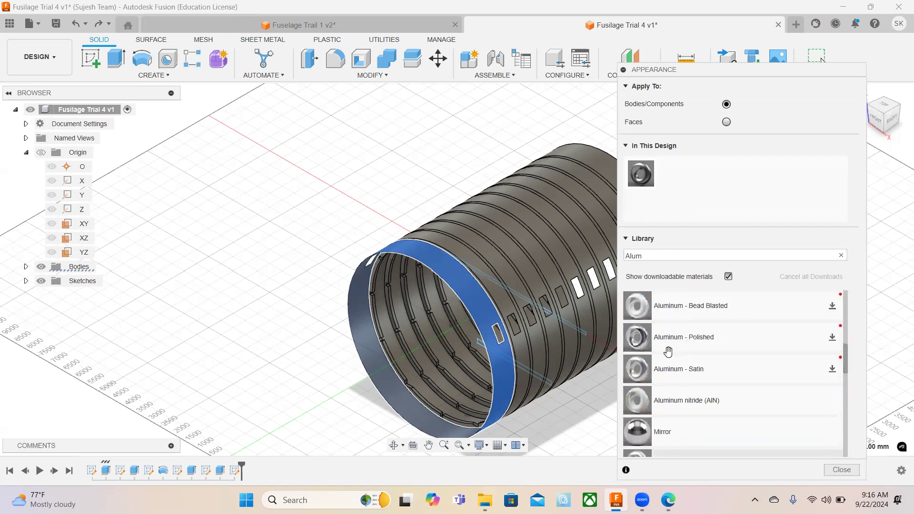
scroll(668, 351, "up", 3)
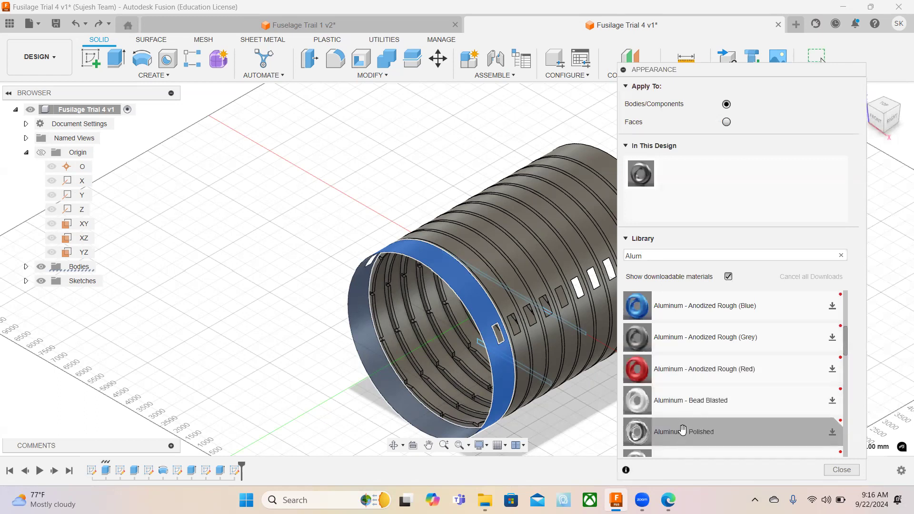
left_click(832, 433)
left_click_drag(668, 433, 598, 403)
left_click_drag(575, 375, 551, 331)
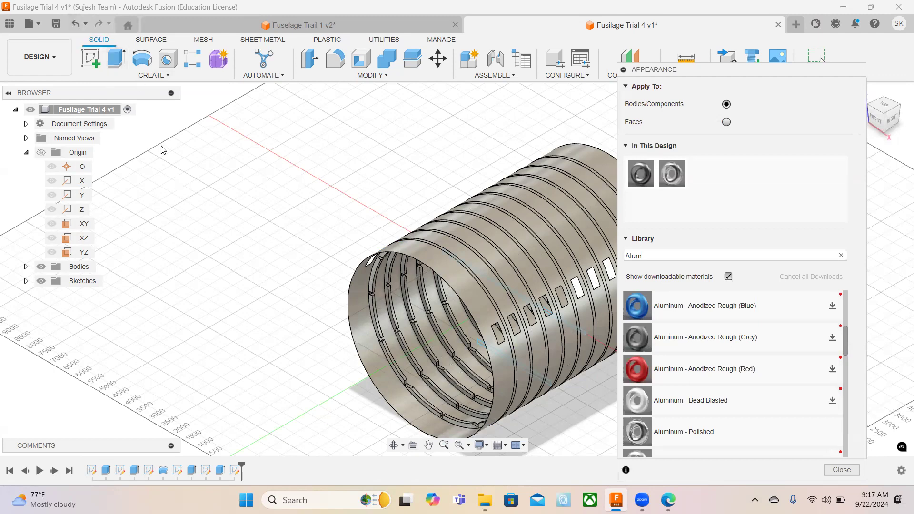
Undo the polished aluminum appearance on the fuselage body, keeping the floor sketch finished.
left_click(75, 25)
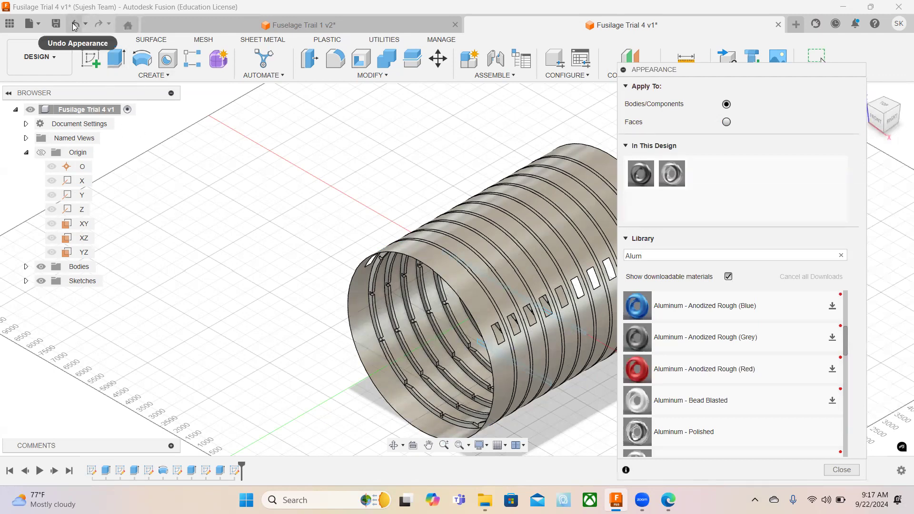
left_click(75, 25)
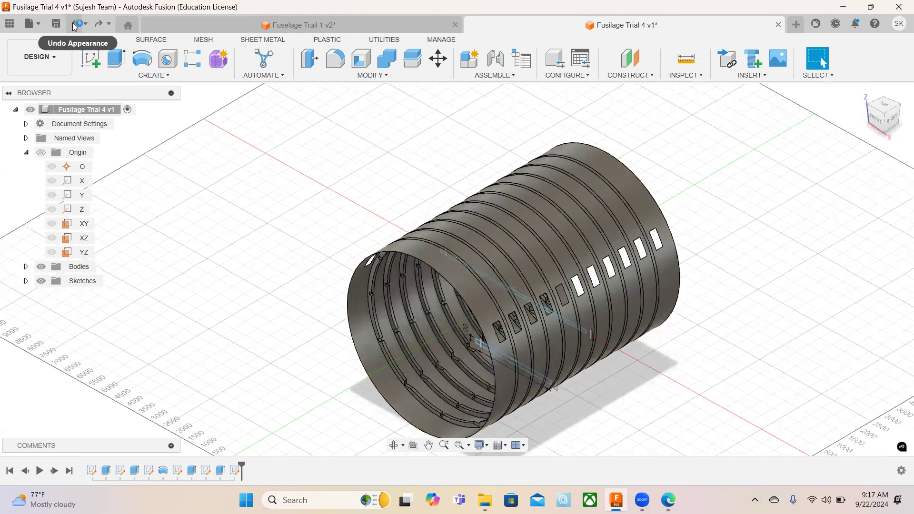
left_click(75, 24)
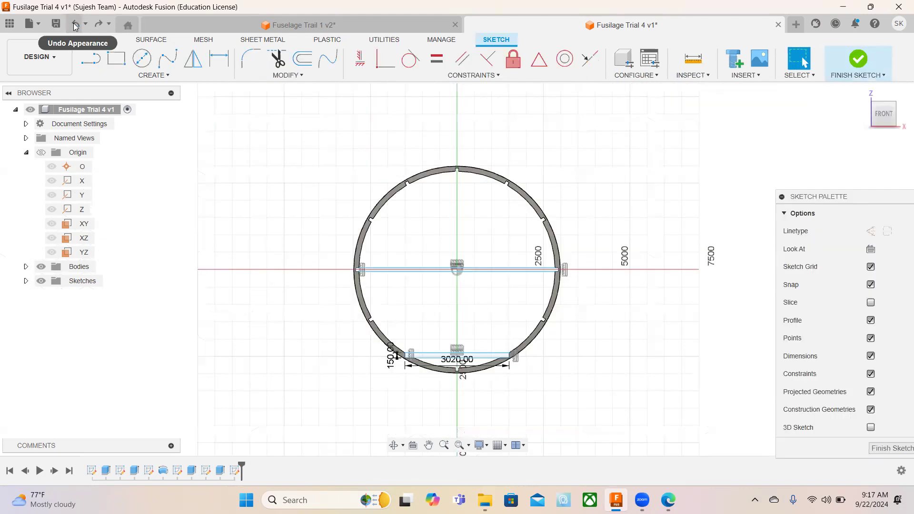
left_click(99, 24)
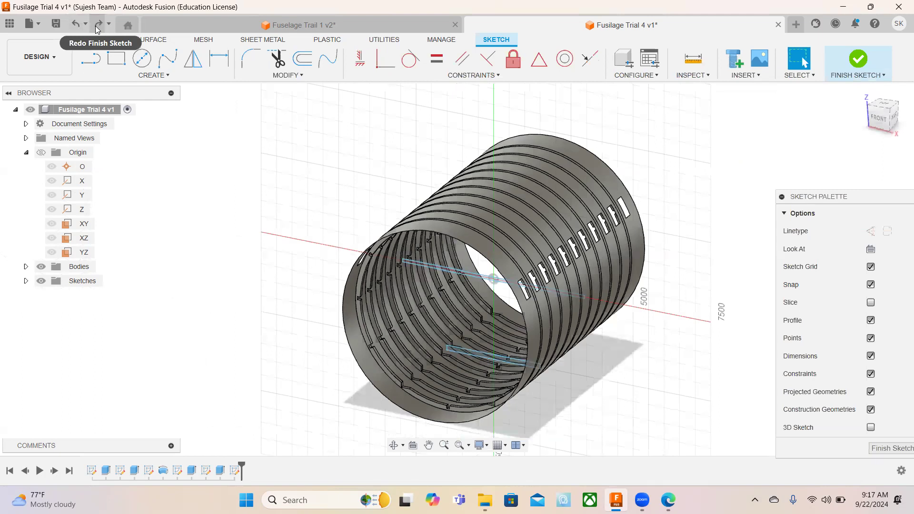
left_click(116, 59)
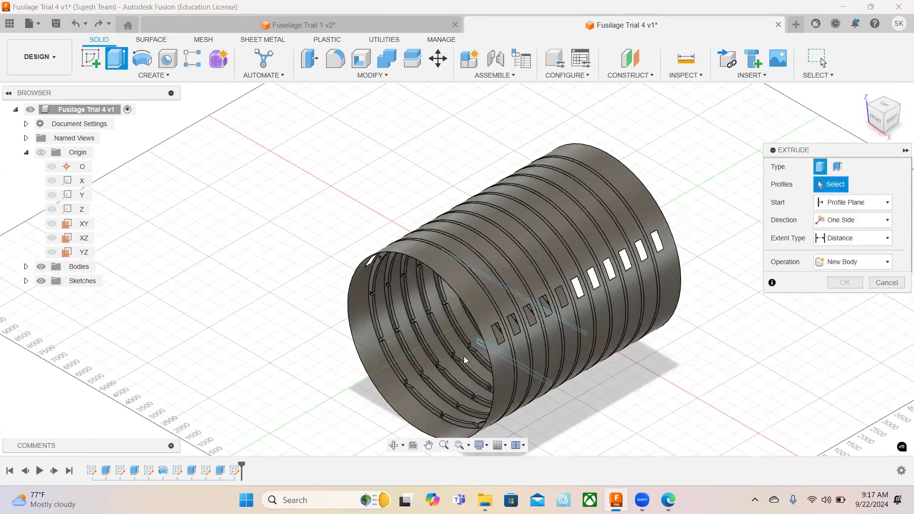
left_click(495, 302)
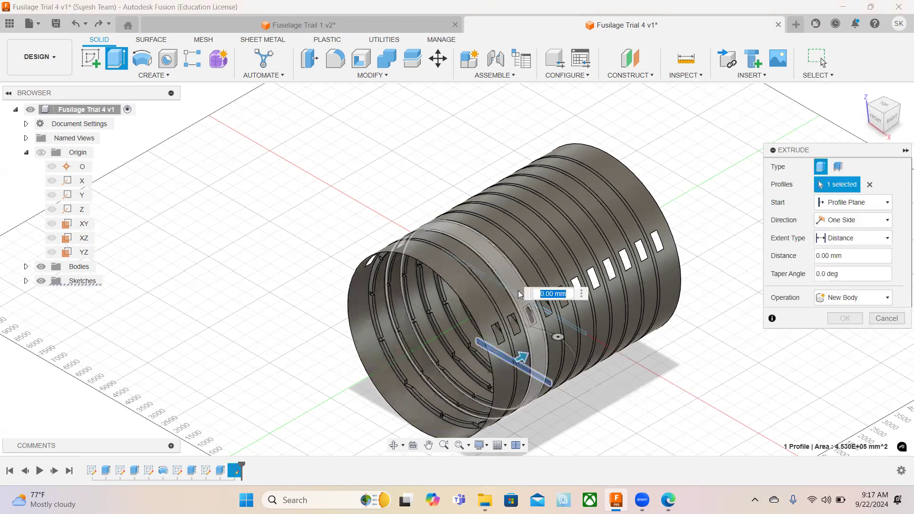
scroll(551, 316, "up", 2)
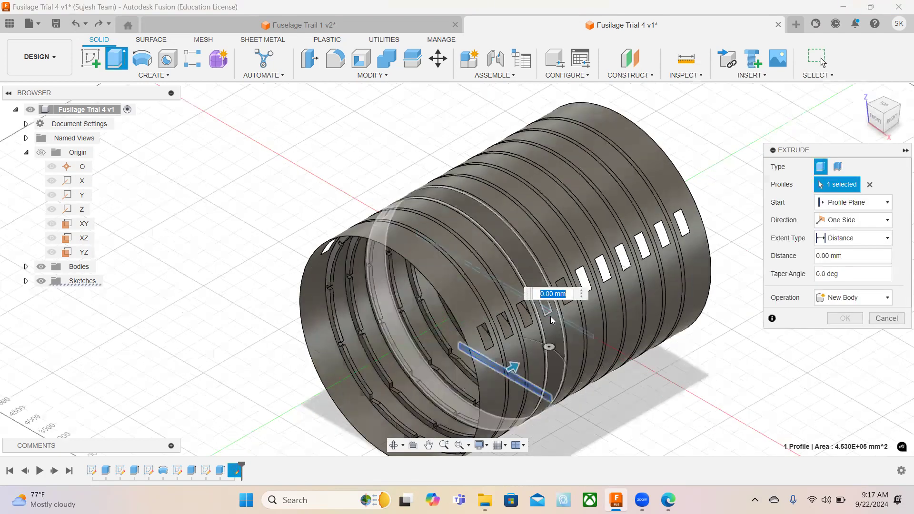
scroll(540, 300, "up", 3)
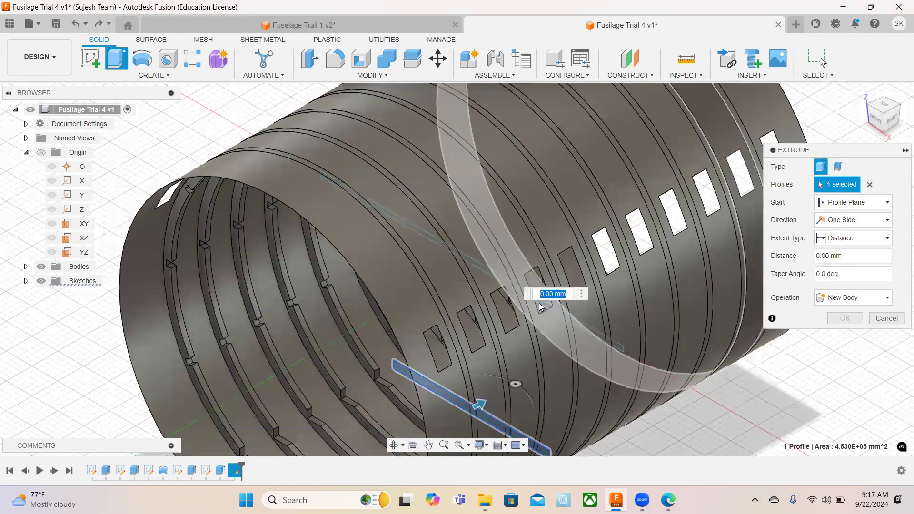
left_click(480, 333)
key("Escape")
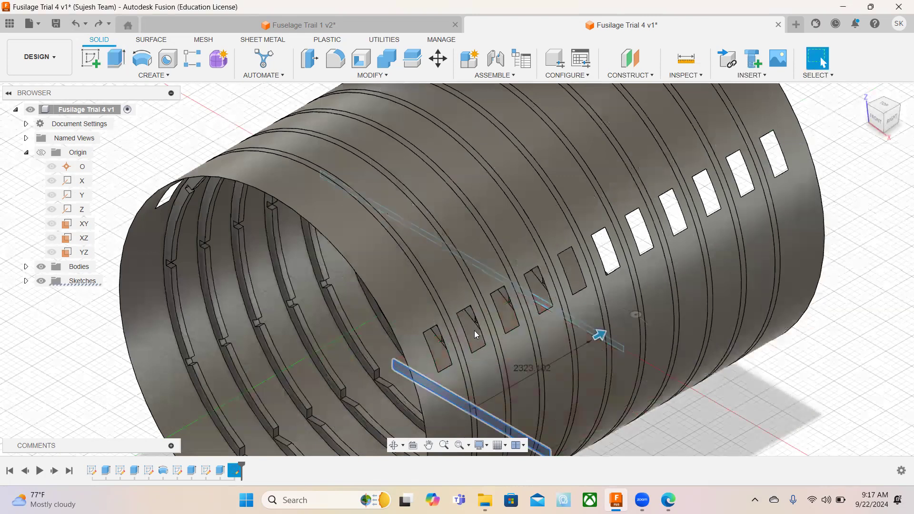
Extrude the mid-height and lower floor profiles symmetrically with a whole-length distance of 7657 mm, using the Join operation.
left_click(118, 58)
left_click(567, 333)
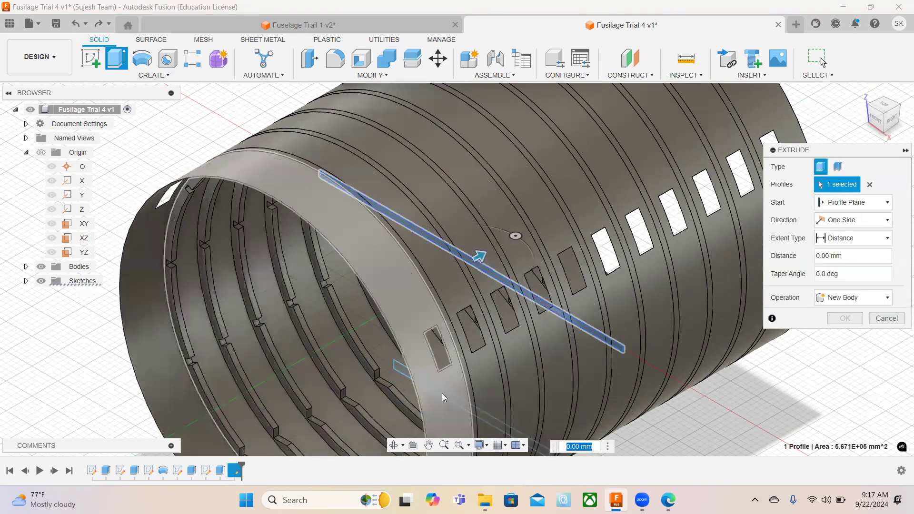
left_click(397, 367)
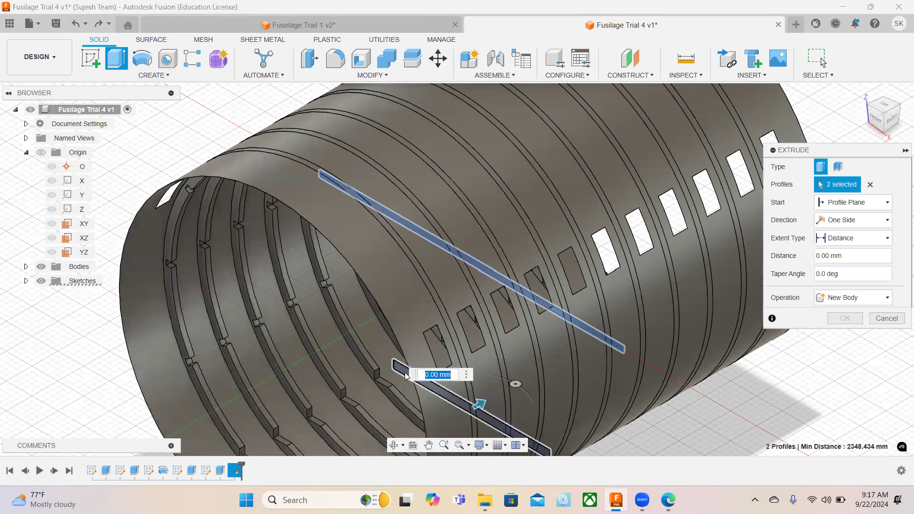
left_click(855, 222)
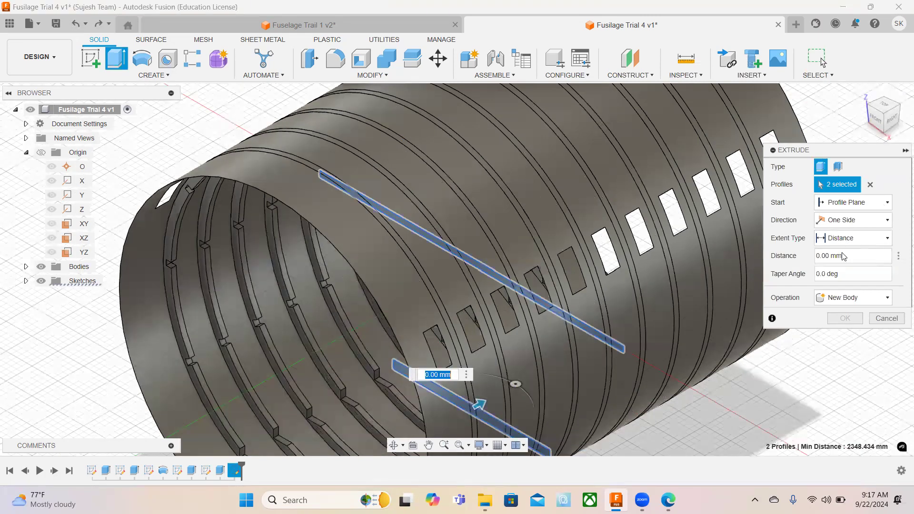
left_click(843, 259)
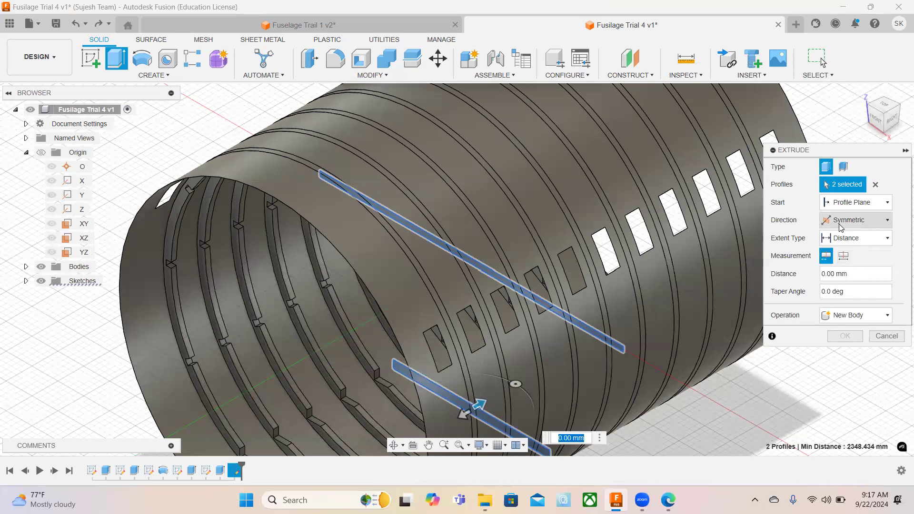
left_click(843, 255)
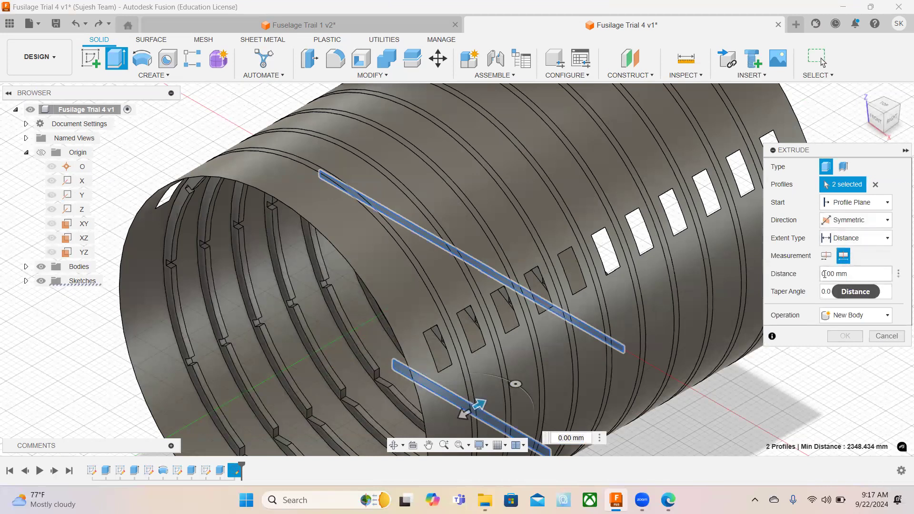
left_click_drag(826, 274, 796, 274)
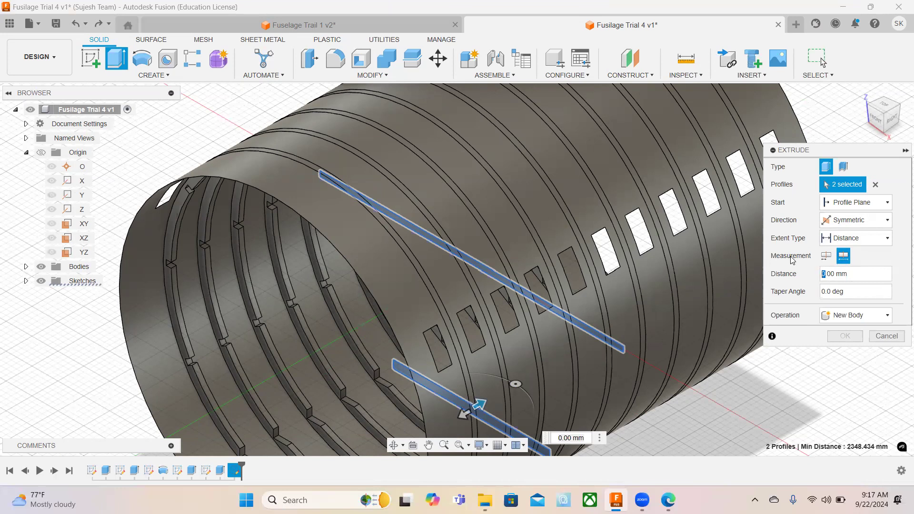
type("7657")
left_click(839, 316)
left_click(837, 332)
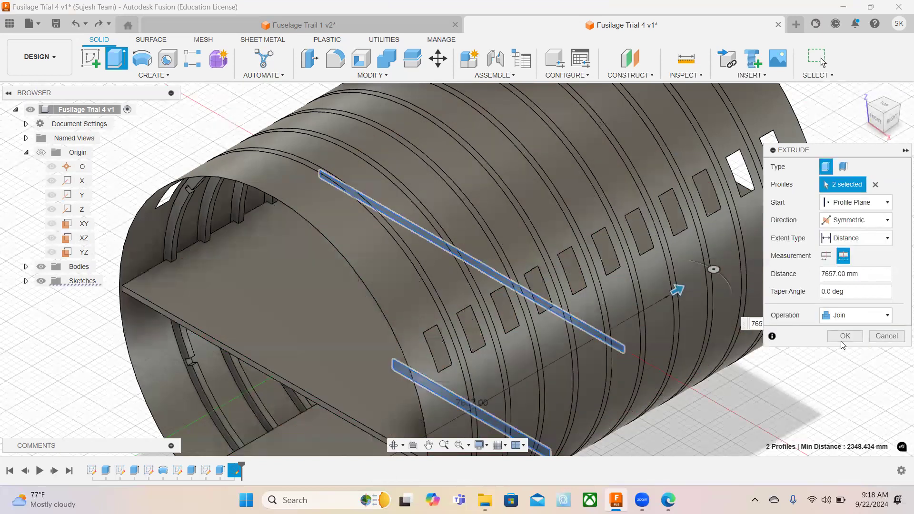
left_click(843, 338)
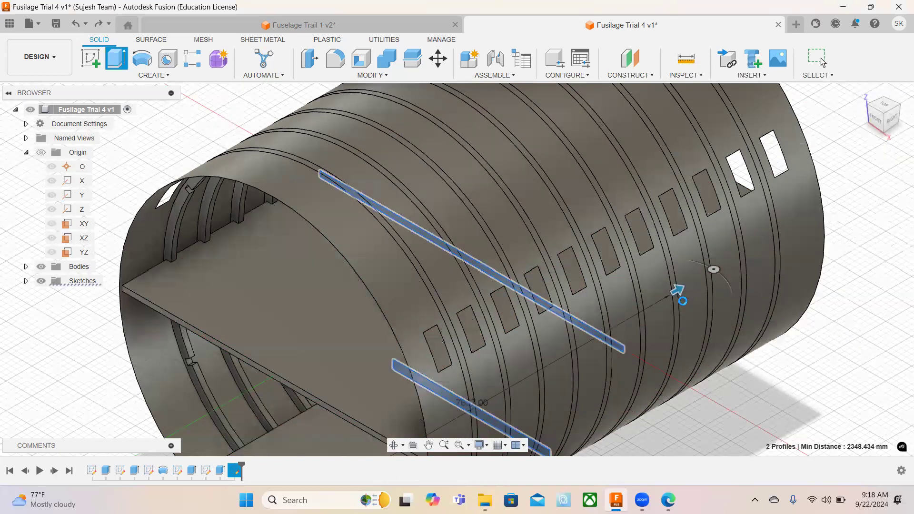
Open the appearance settings from the mid-height floor's top face and search the appearance library for "alum".
left_click(863, 92)
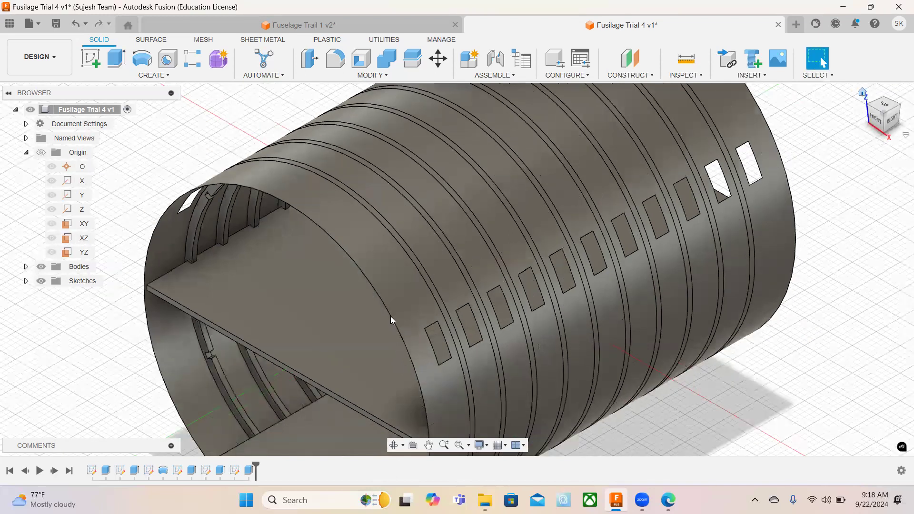
scroll(392, 320, "down", 5)
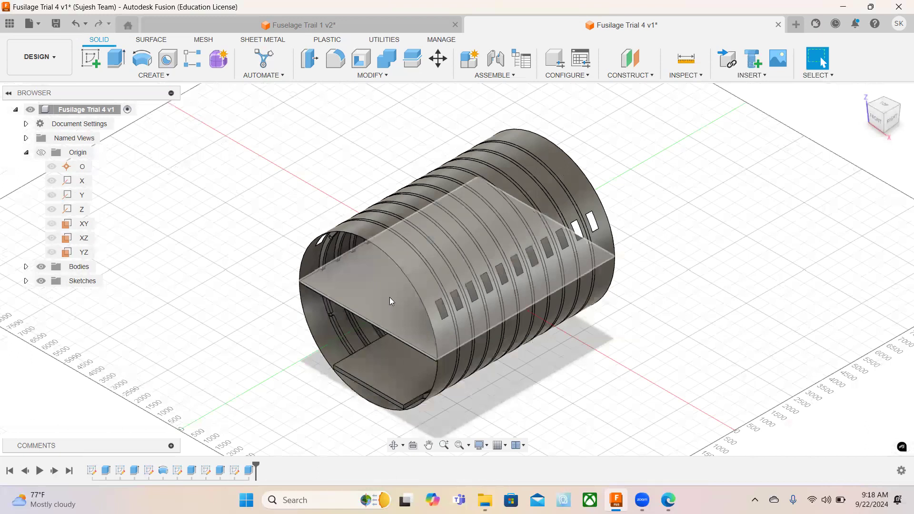
right_click(389, 297)
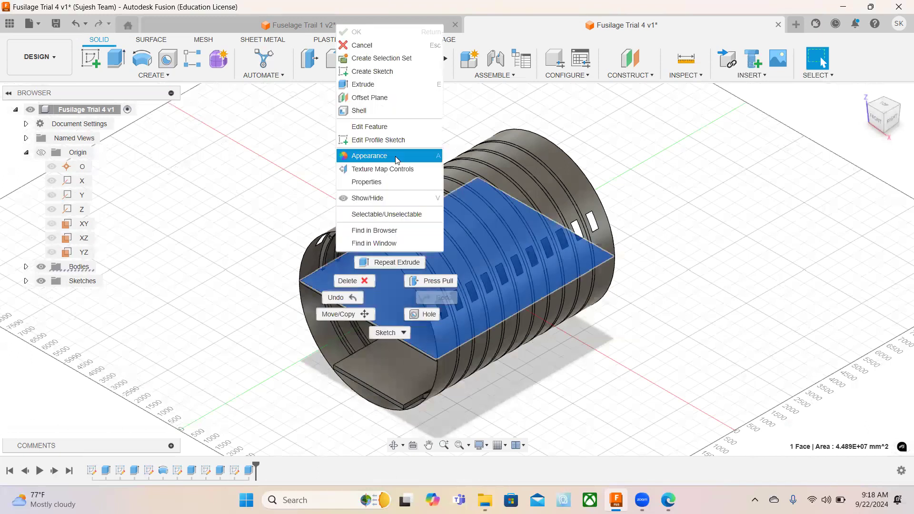
left_click(396, 160)
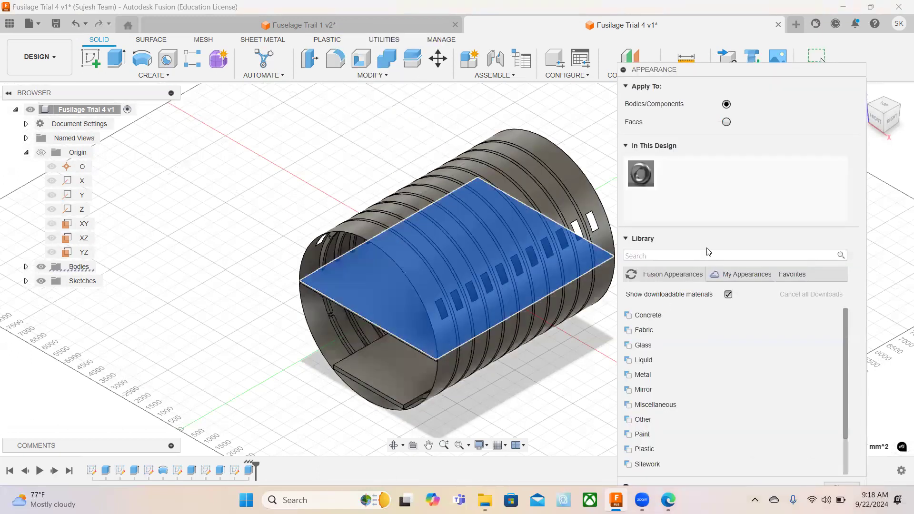
left_click(691, 253)
type("a")
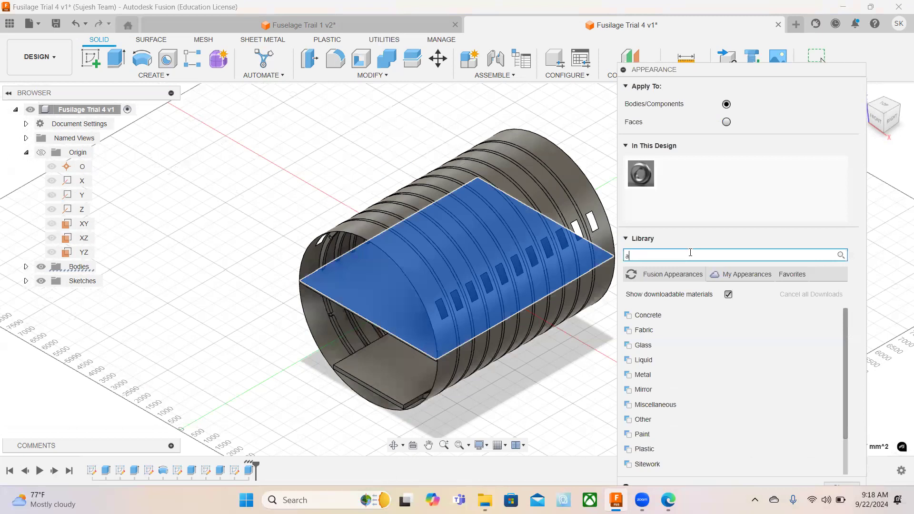
type("lu")
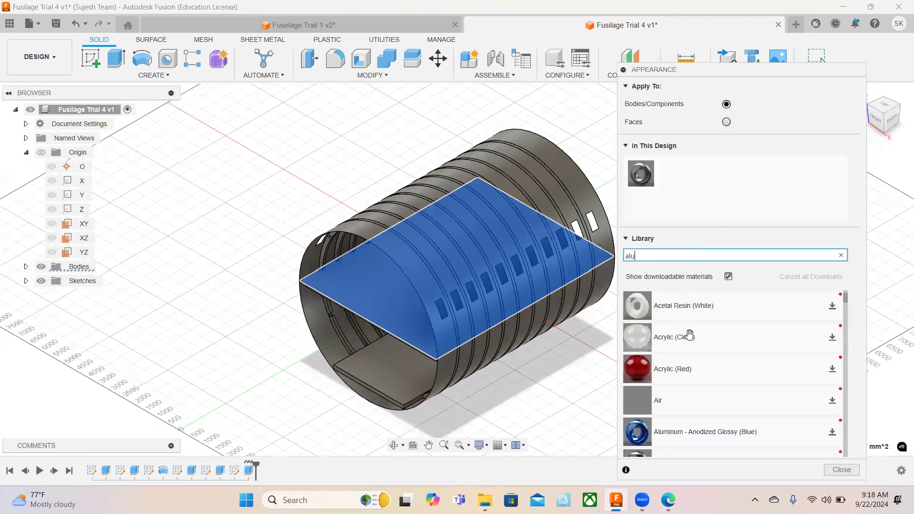
type("m")
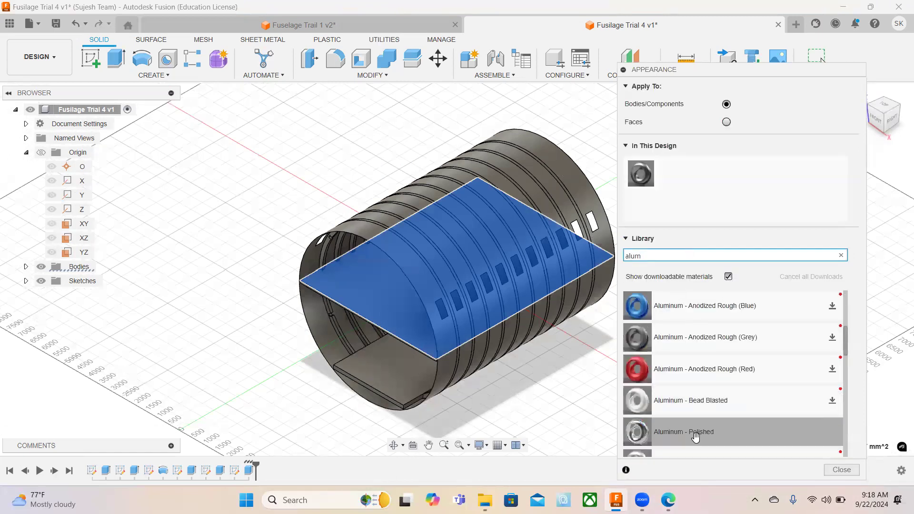
Apply the Aluminum - Polished appearance to the mid-height floor and the whole fuselage body, removing appearances applied to faces, and collapse the appearance settings.
left_click_drag(698, 432, 390, 298)
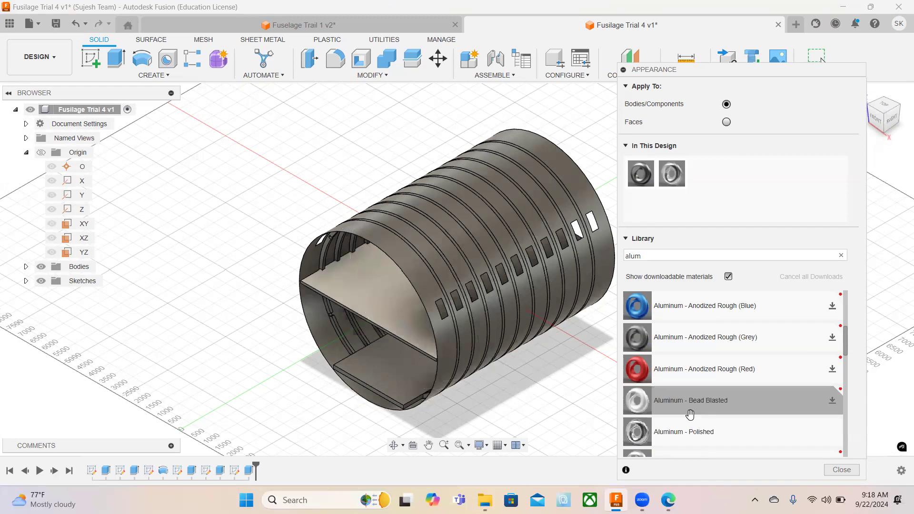
left_click_drag(686, 435, 469, 238)
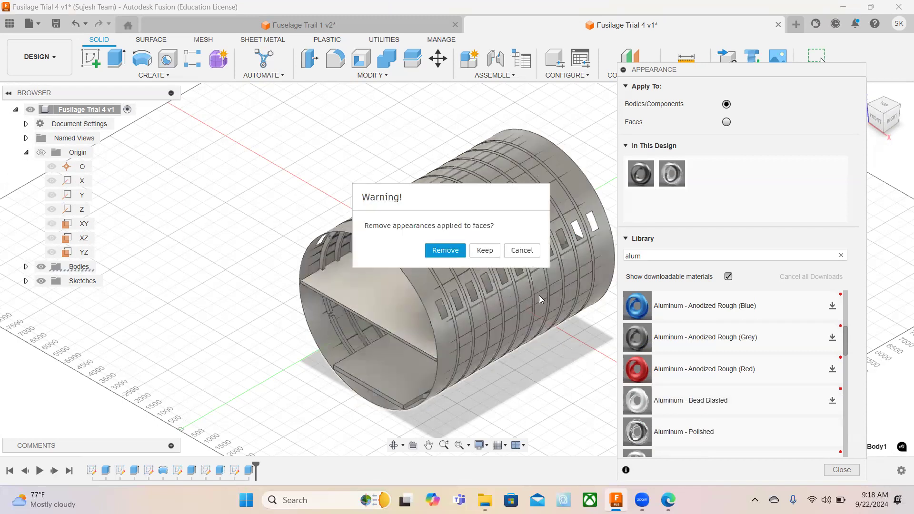
left_click(460, 249)
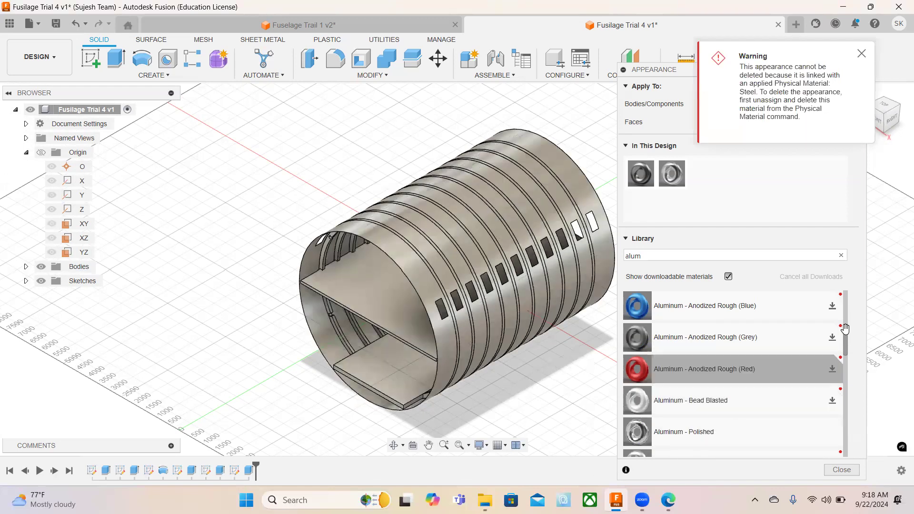
left_click(862, 54)
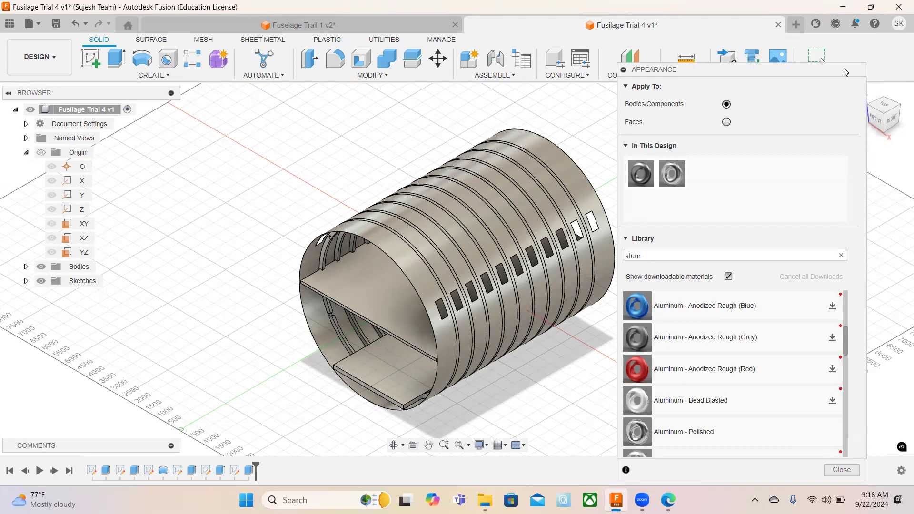
double_click(817, 97)
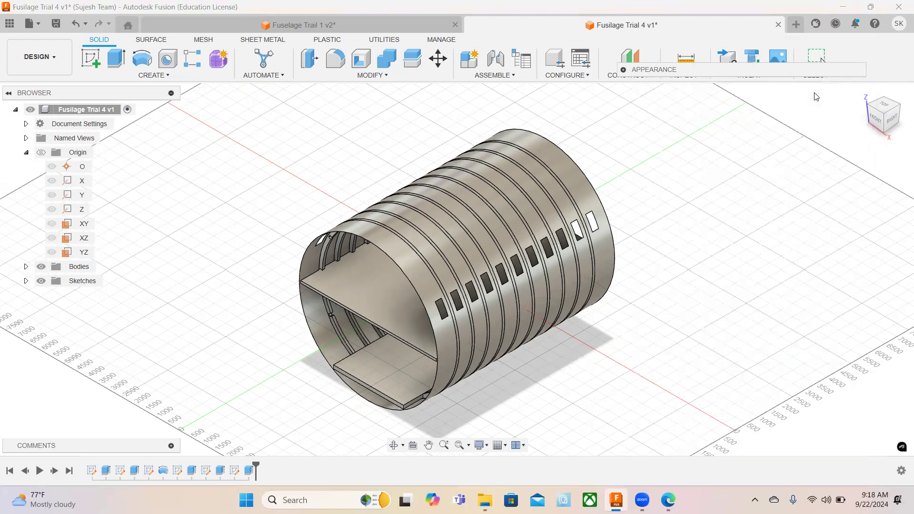